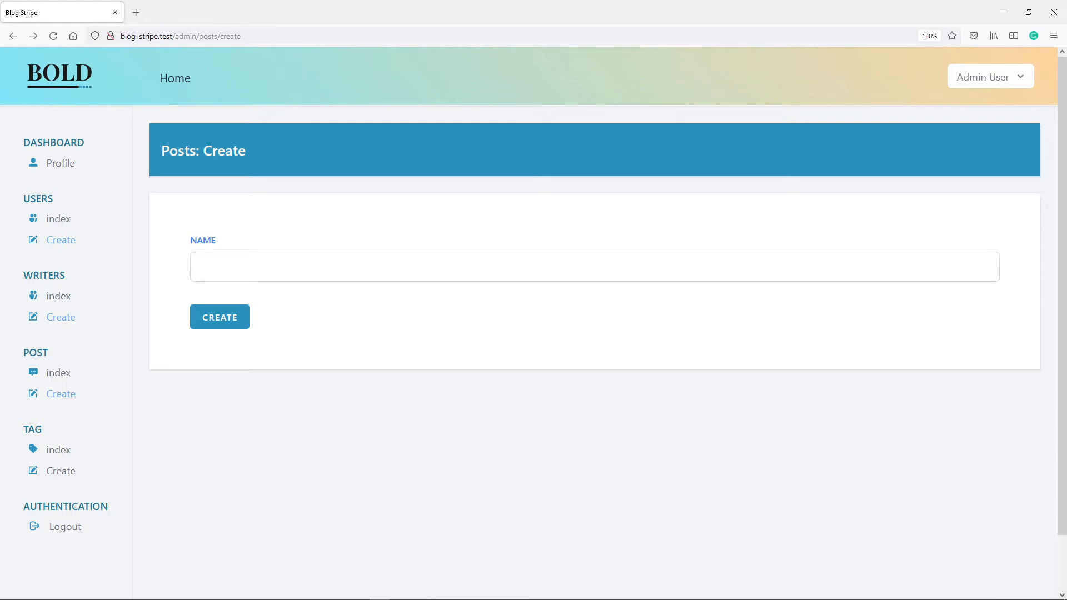
Step: Switch to VS Code and review the PostController constructor and create function
key(alt+Tab)
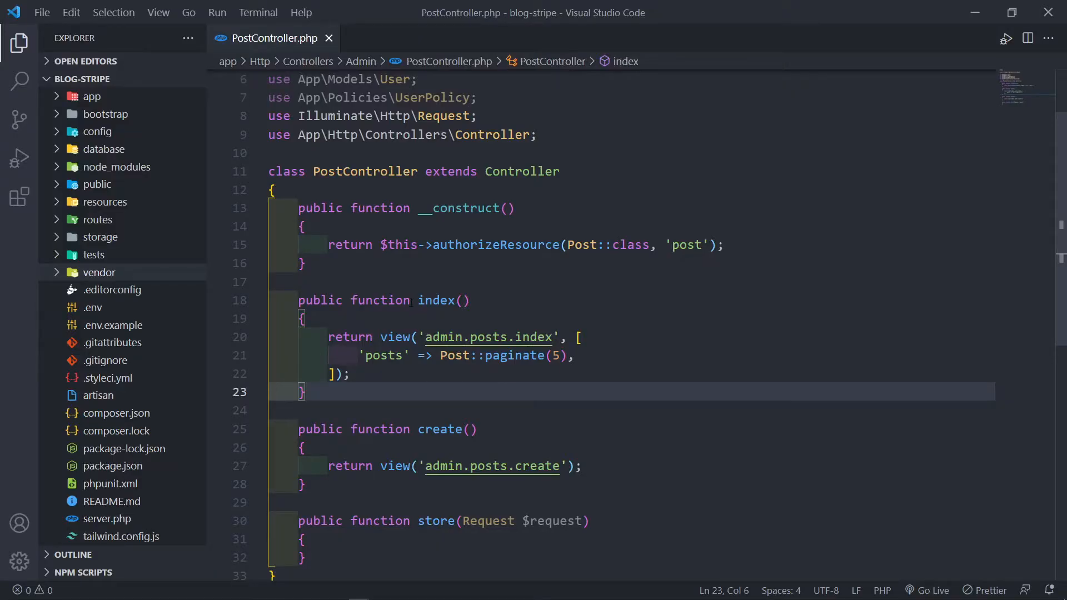
scroll(584, 334, down, 3)
scroll(584, 334, up, 2)
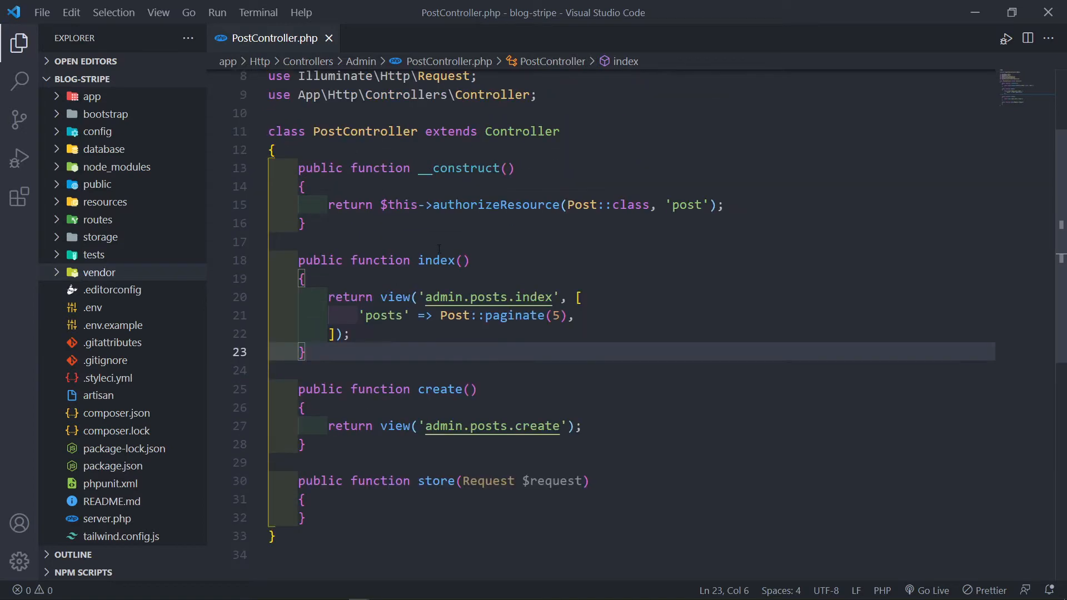
scroll(584, 334, up, 2)
drag(380, 205, 723, 204)
scroll(583, 334, down, 3)
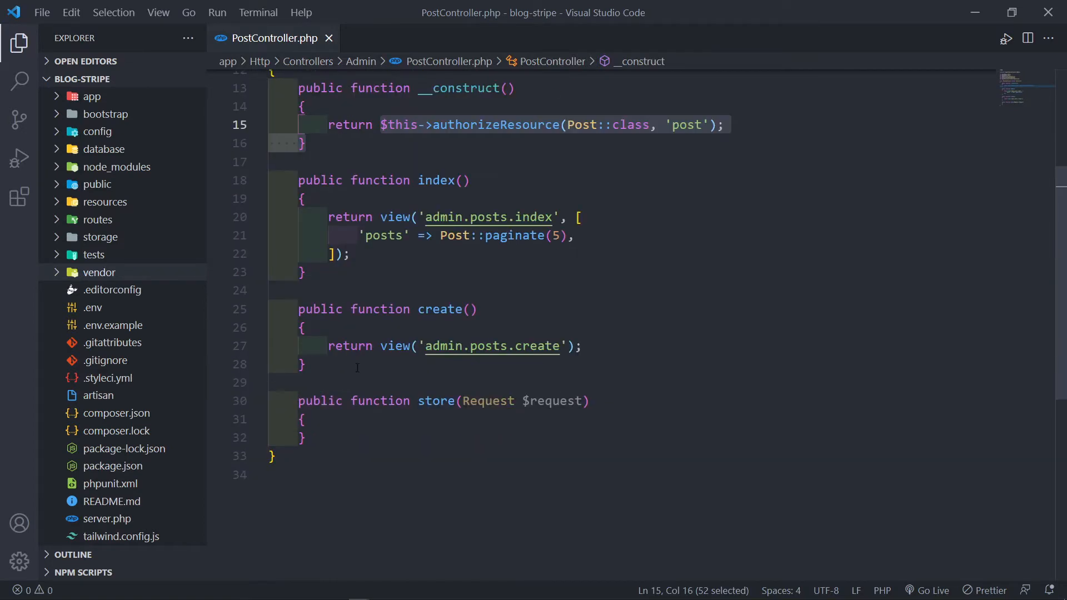
drag(309, 365, 293, 310)
click(442, 364)
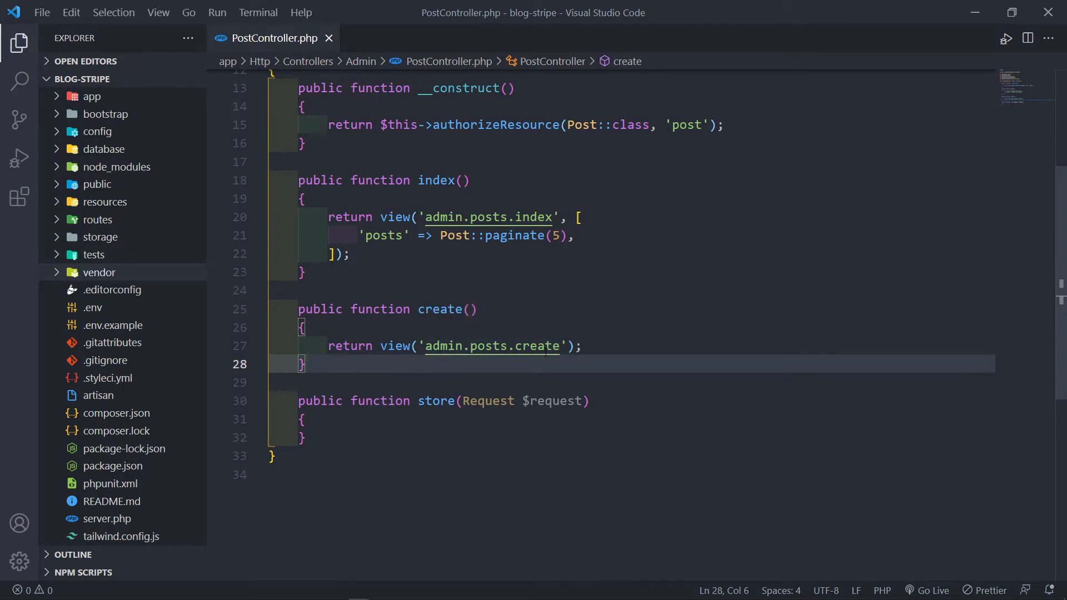
Step: Open the admin.posts.create Blade view, move to the blank form line and collapse the Explorer folders
ctrl+click(476, 353)
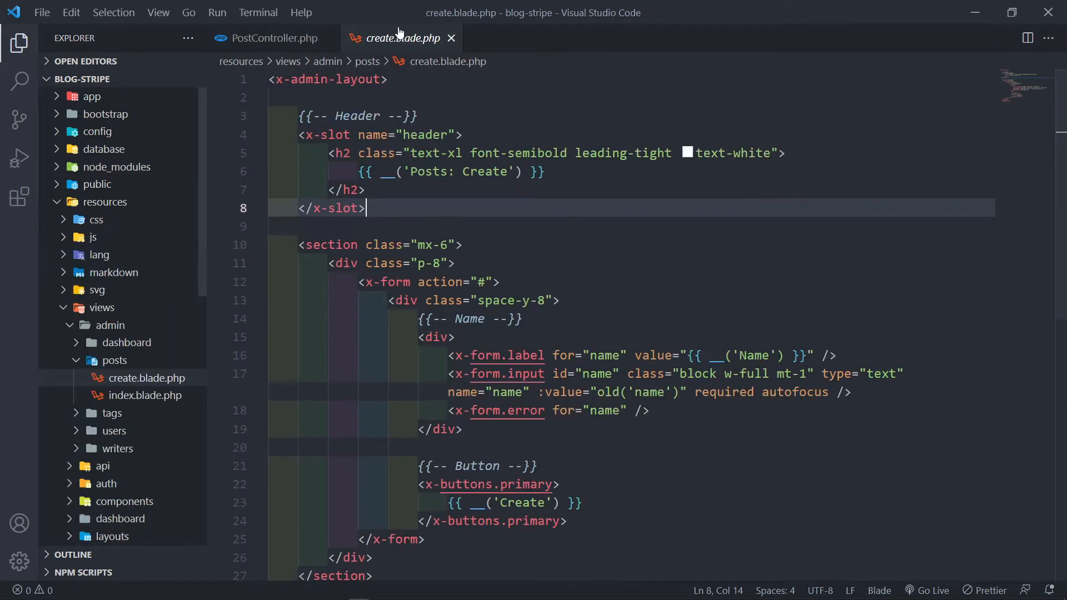
scroll(534, 334, down, 2)
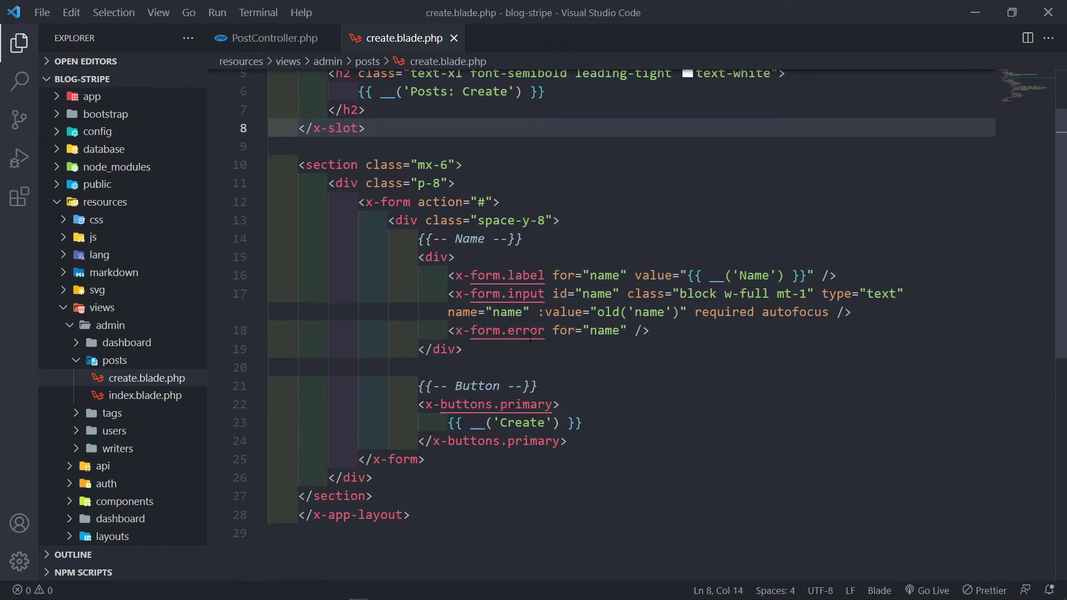
click(504, 368)
click(194, 79)
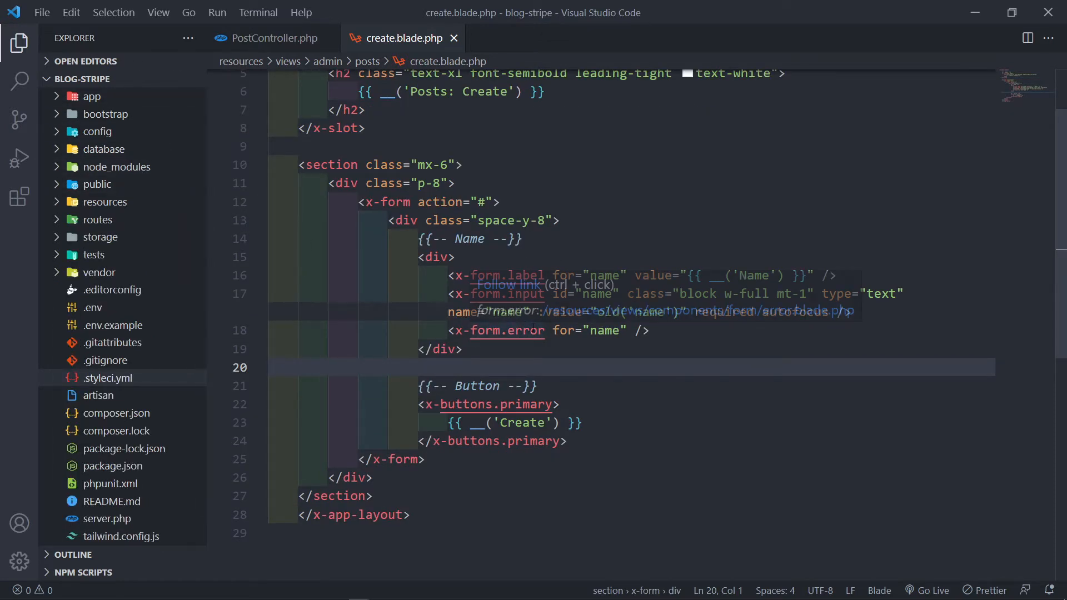
Step: Open the integrated terminal for the npm install choices.js command, then switch to the Choices GitHub repo
key(ctrl+grave)
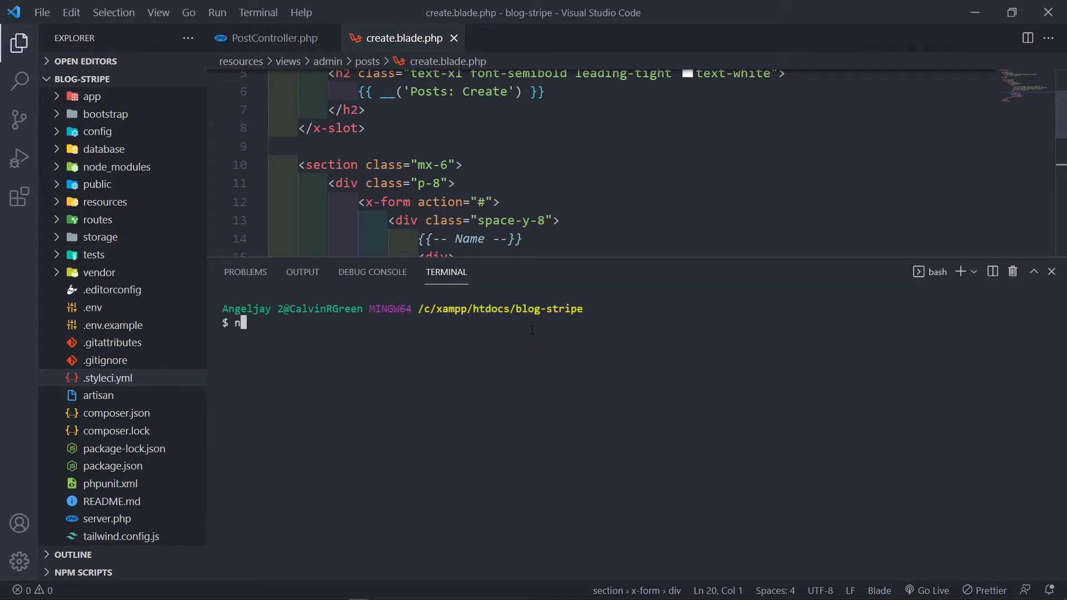
text(npm install )
text(choices)
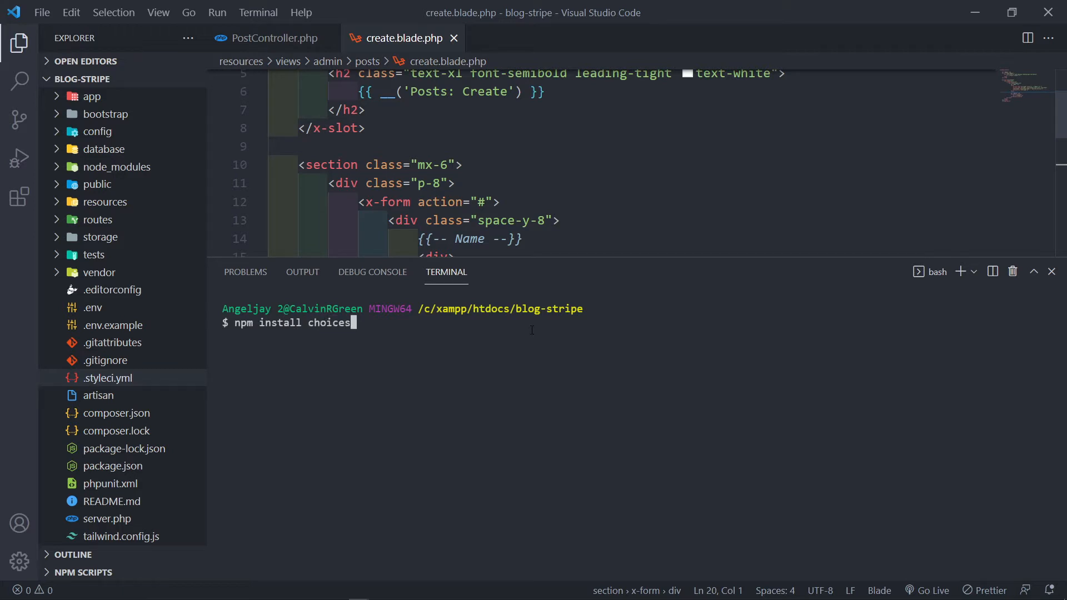
text(.js)
drag(388, 323, 283, 322)
click(460, 380)
key(alt+Tab)
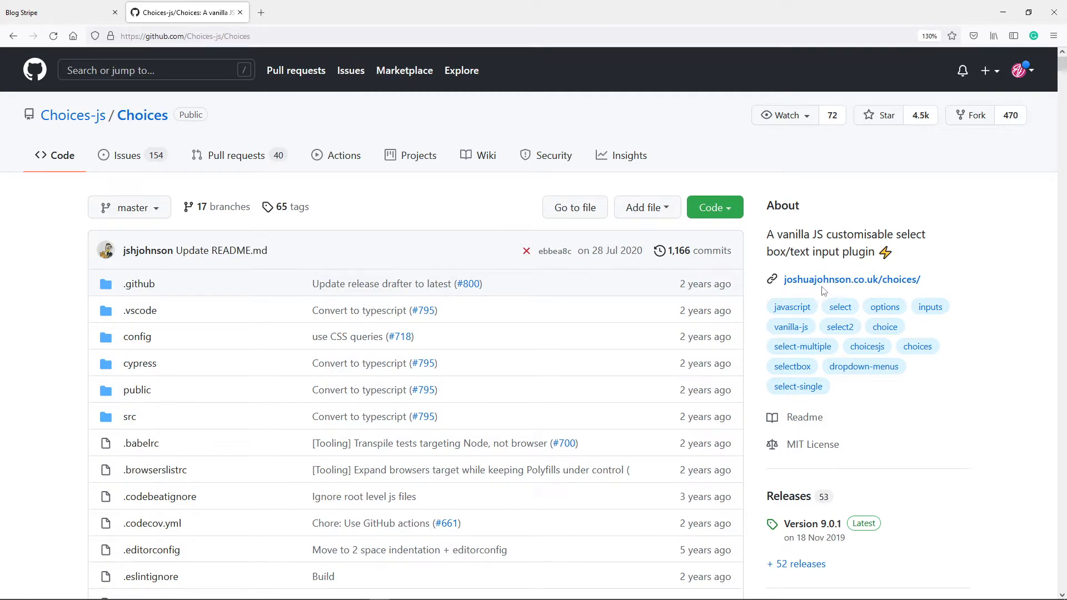
scroll(238, 316, down, 5)
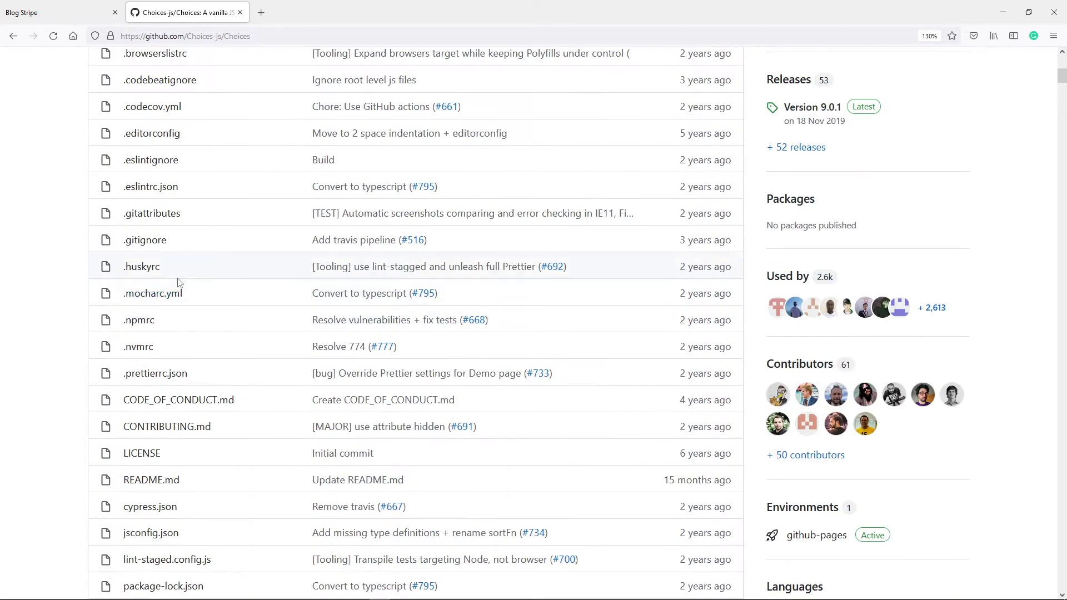
scroll(242, 284, up, 5)
scroll(242, 283, down, 10)
scroll(274, 285, up, 5)
scroll(273, 284, up, 5)
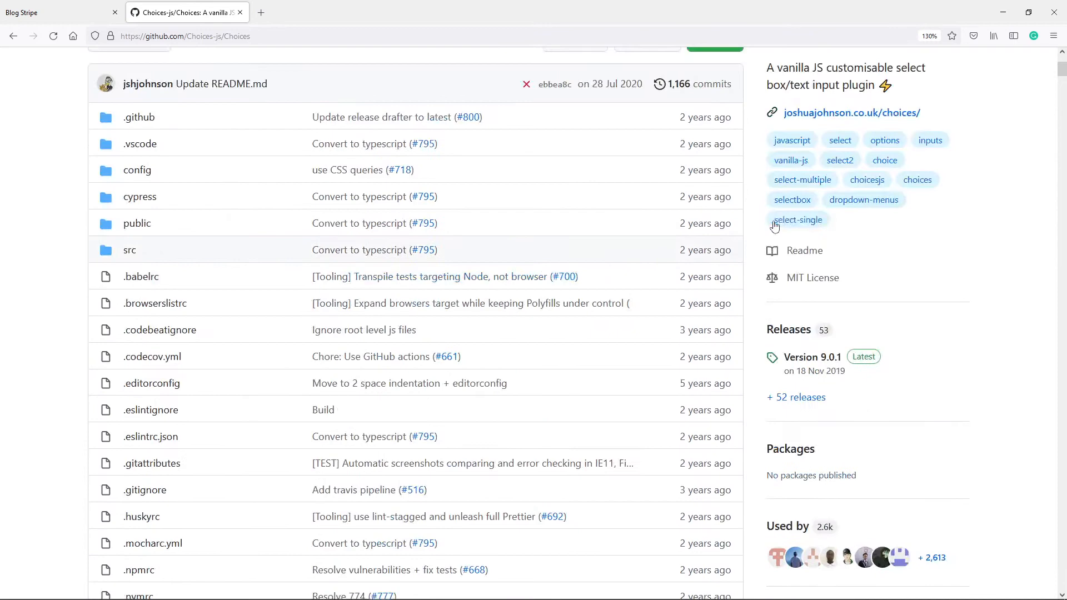
scroll(274, 284, down, 12)
scroll(189, 306, down, 5)
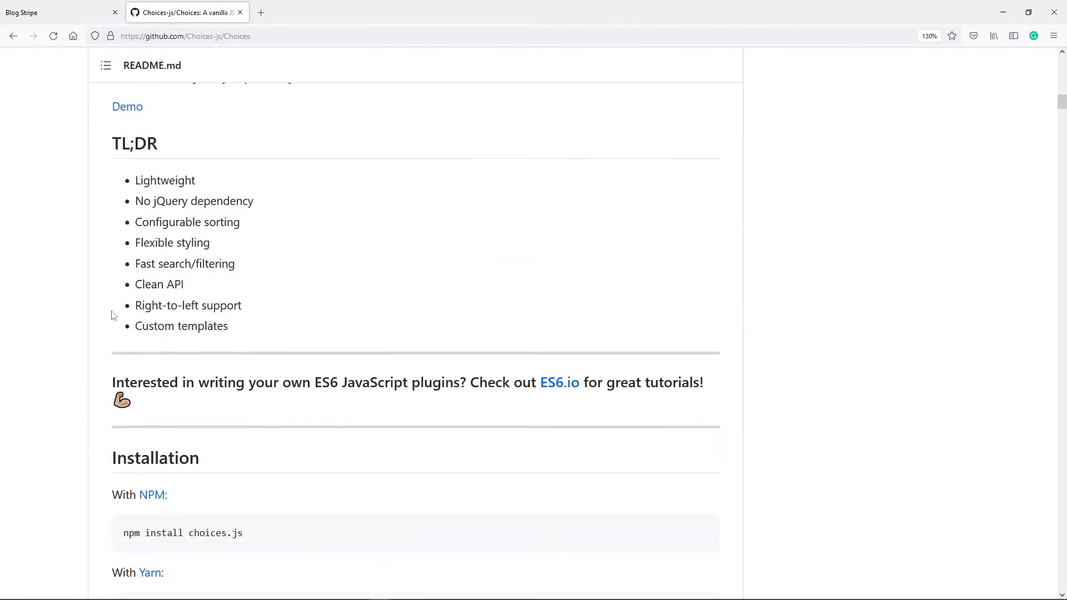
scroll(190, 306, down, 3)
drag(267, 290, 115, 285)
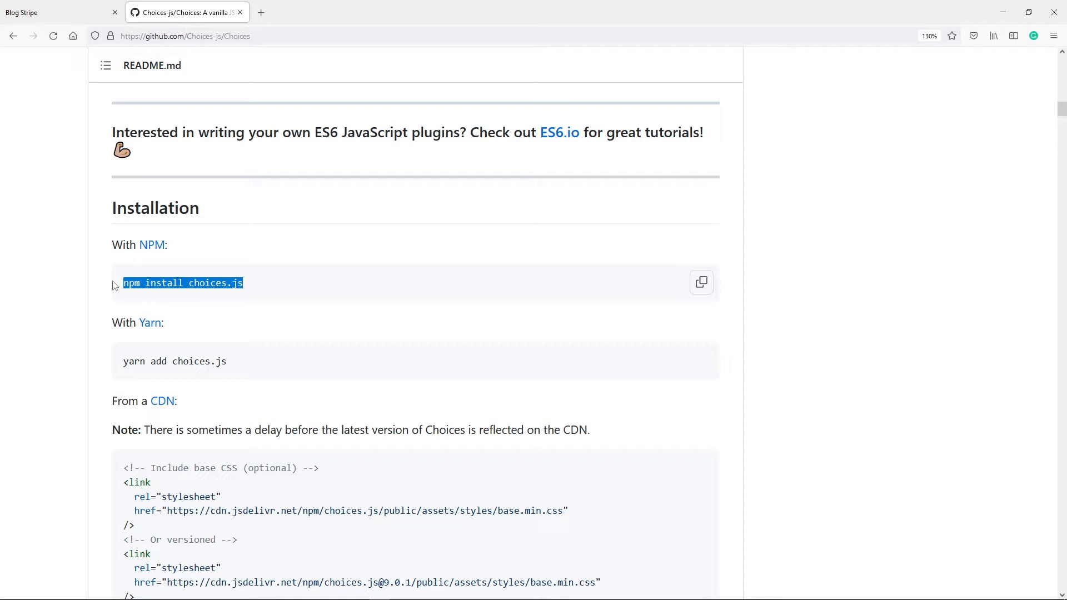
Step: Select the 'npm install choices.js' line in the README Installation section
click(268, 285)
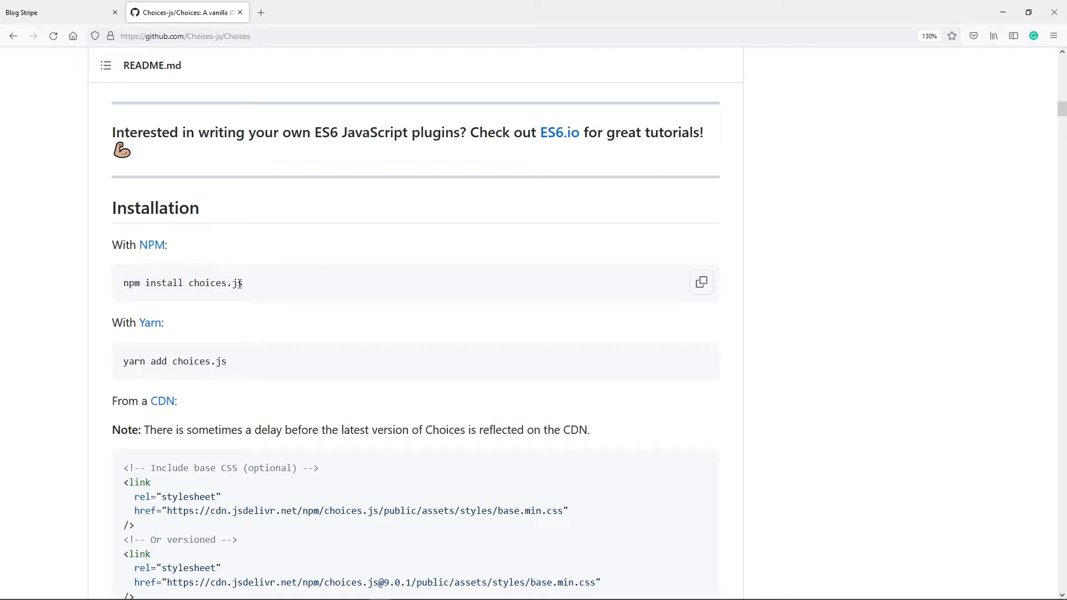
drag(244, 283, 121, 283)
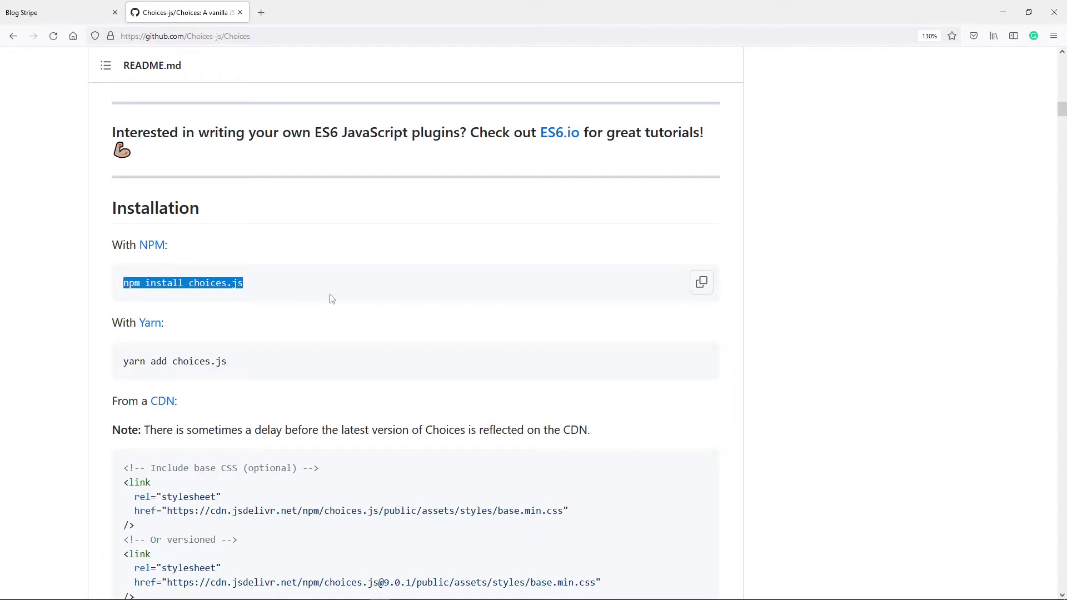
click(309, 307)
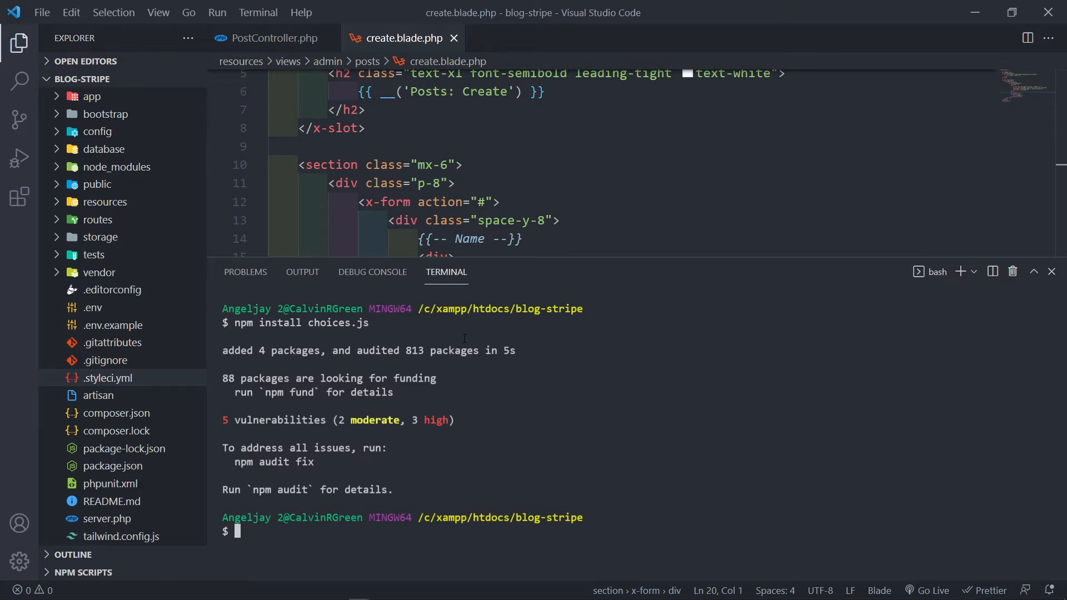
Step: Hide the terminal and open resources/js/app.js with the caret on a blank line
key(ctrl+grave)
key(ctrl+grave)
key(ctrl+grave)
click(105, 201)
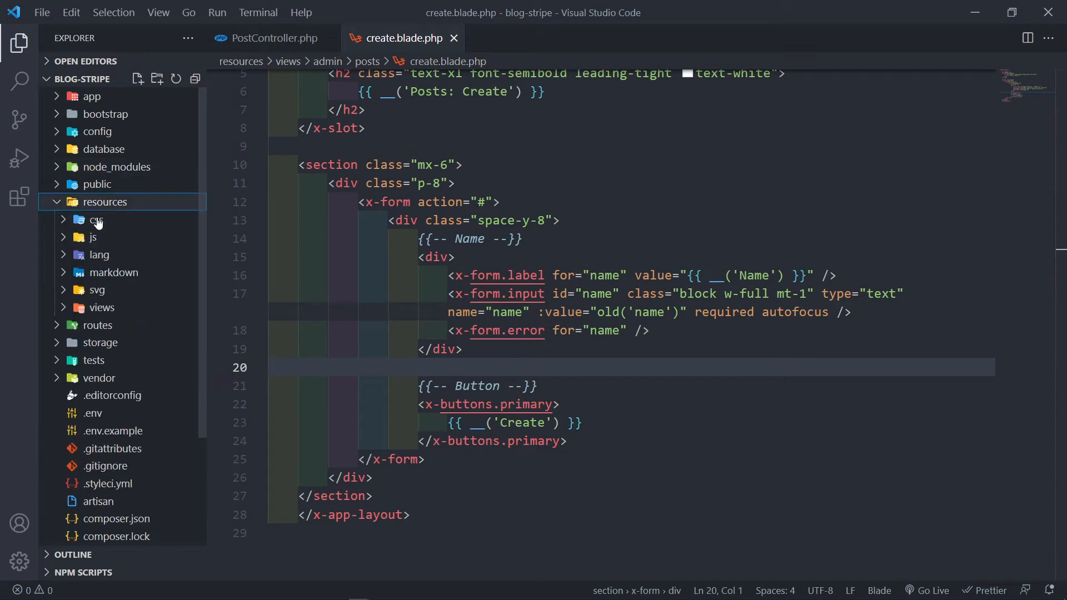
click(93, 237)
click(108, 255)
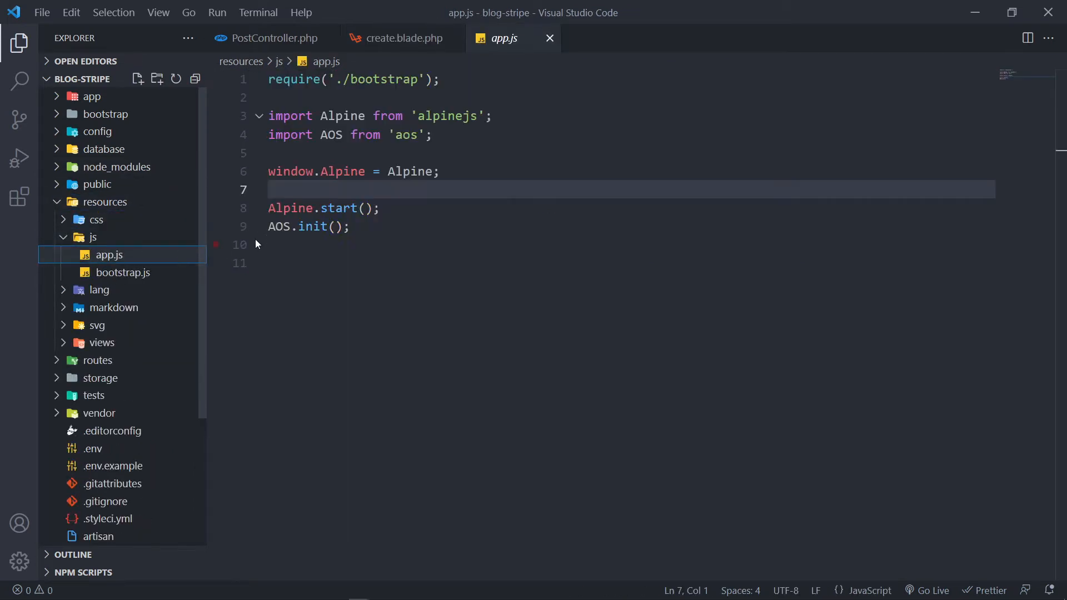
click(435, 152)
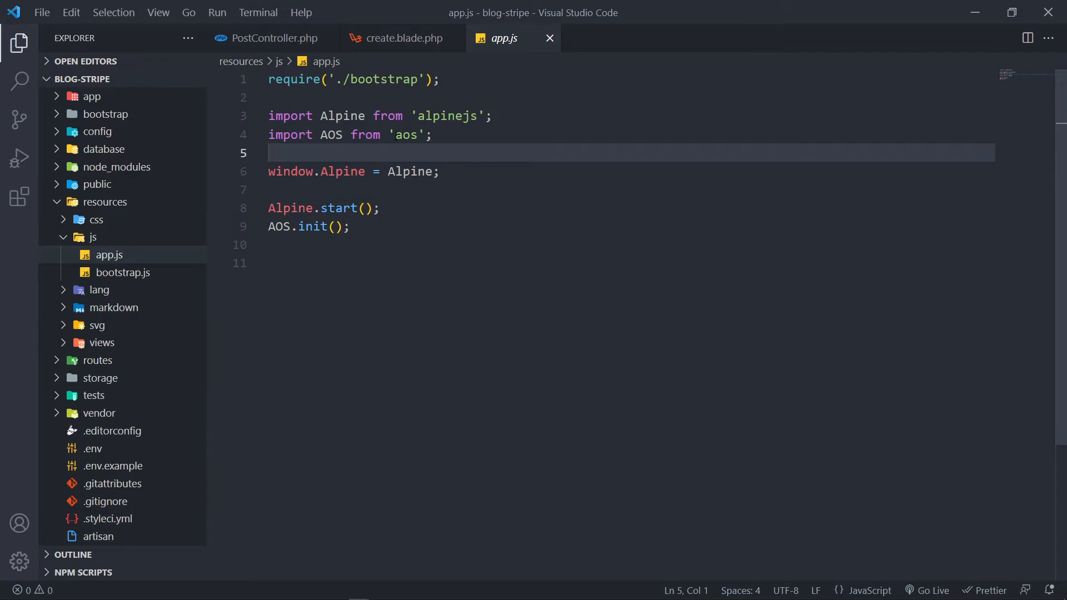
click(380, 98)
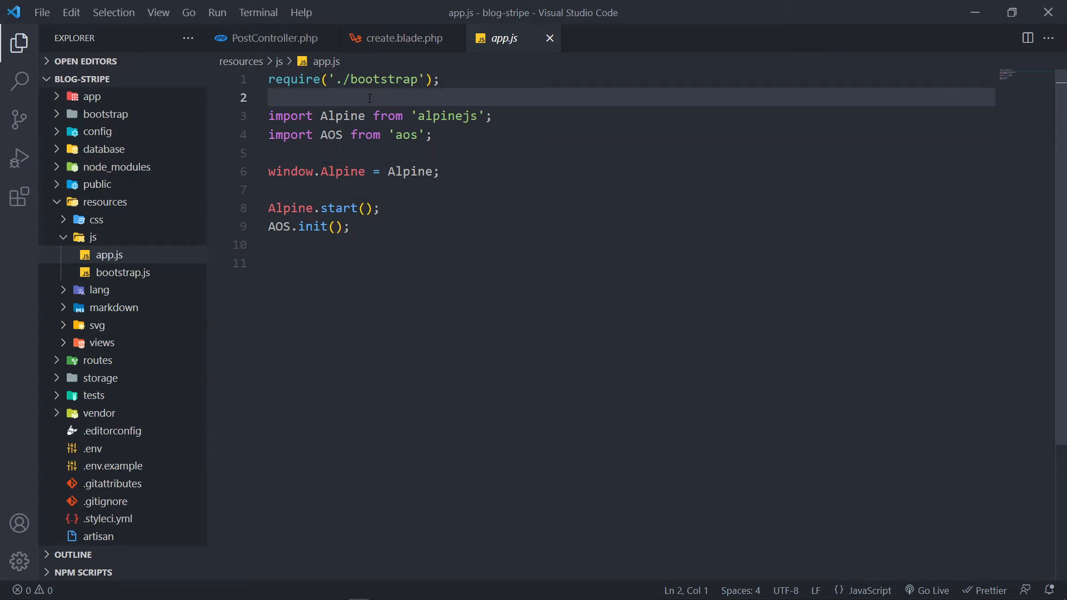
Step: Add the Choices import from choices.js at the top of app.js and save
key(Return)
text(import )
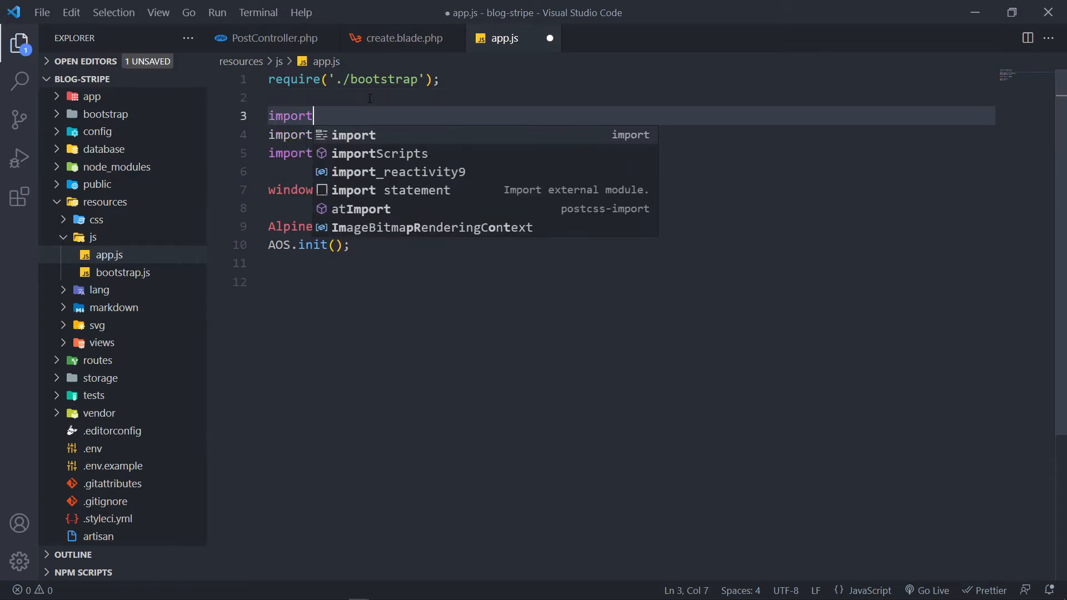
text(C)
key(Tab)
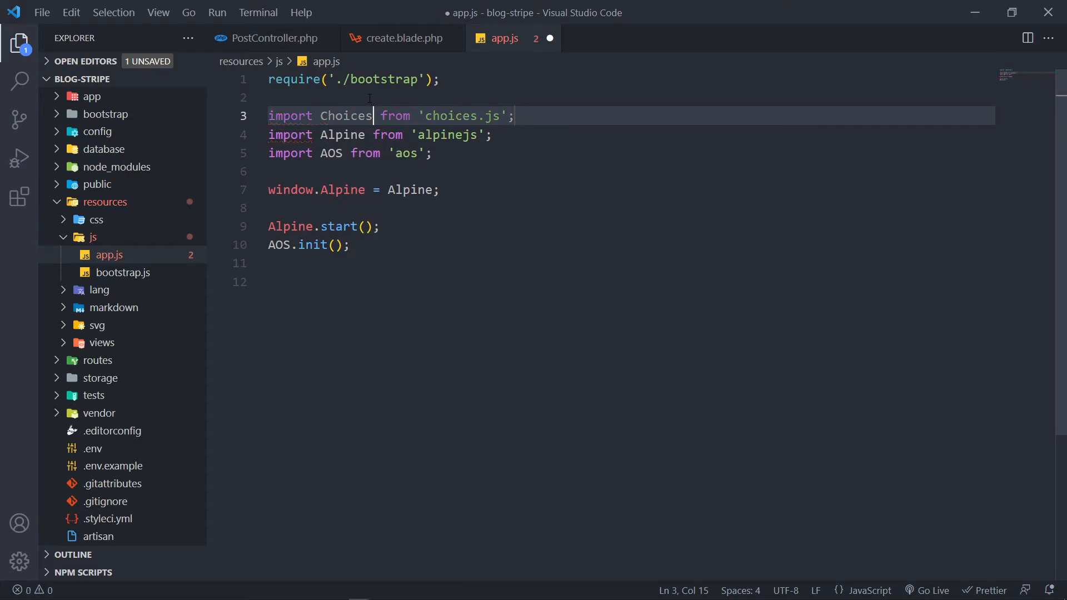
key(ctrl+s)
double_click(346, 116)
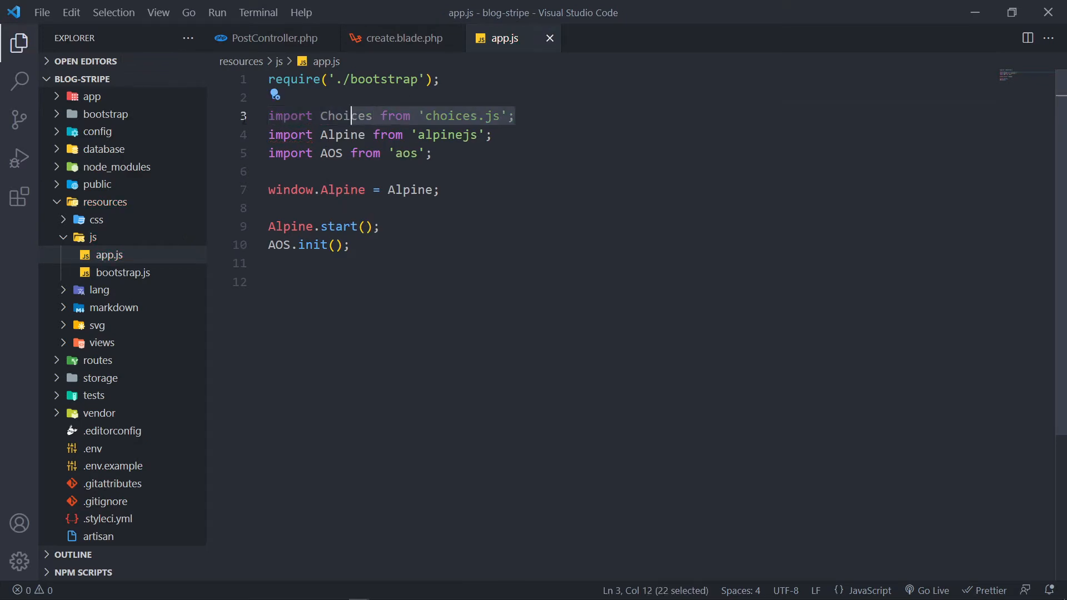
click(242, 116)
click(269, 171)
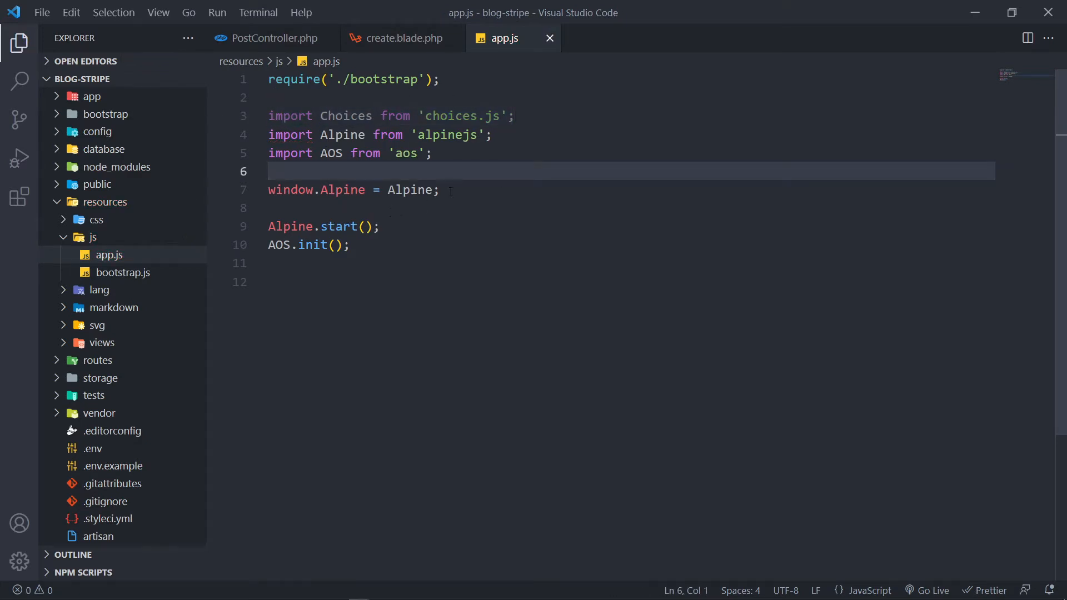
Step: Define window.choices = (element) => { } below the window.Alpine line
key(Down)
key(End)
key(Return)
text(winod)
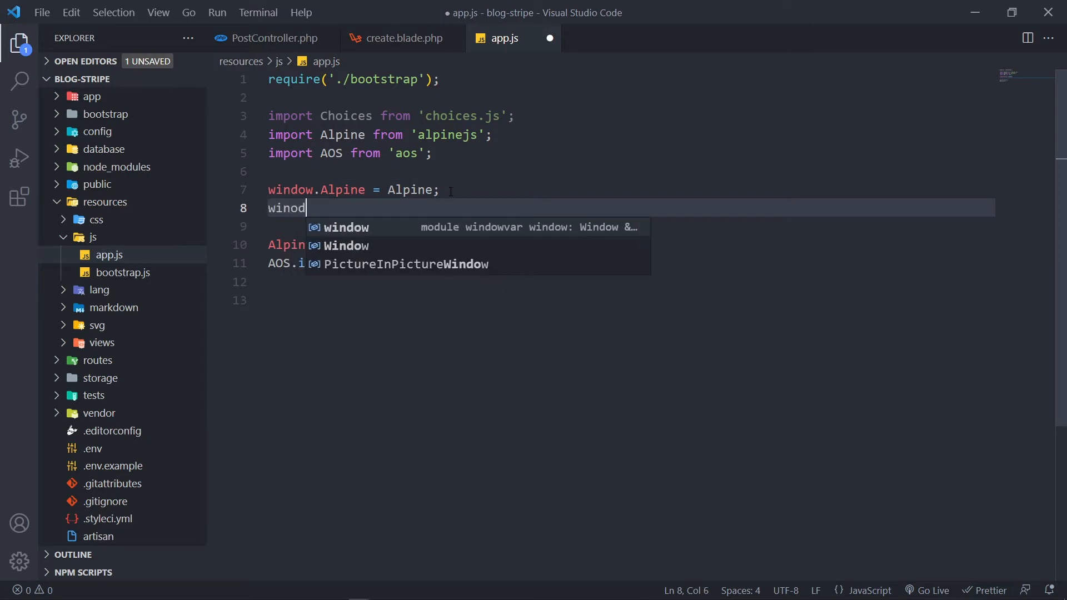
key(BackSpace)
key(BackSpace)
key(BackSpace)
text(ndow.)
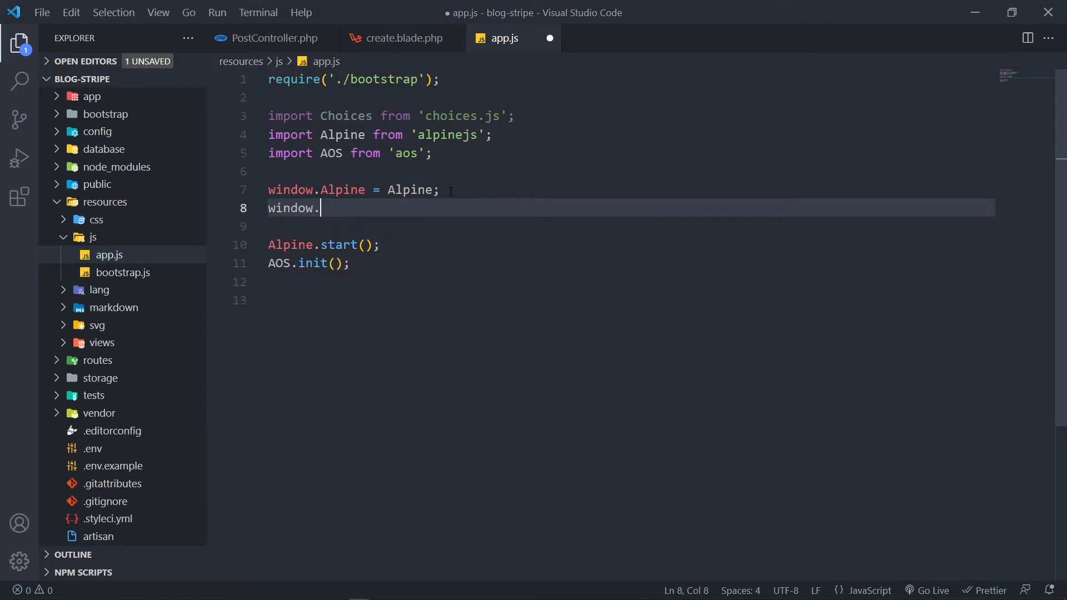
text(choices )
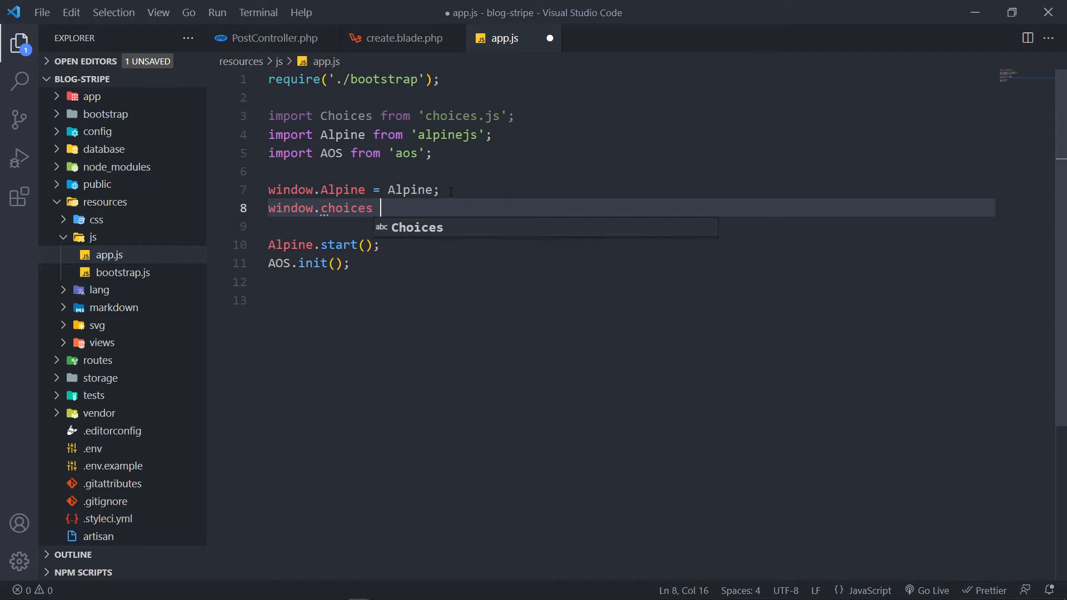
text(= ))
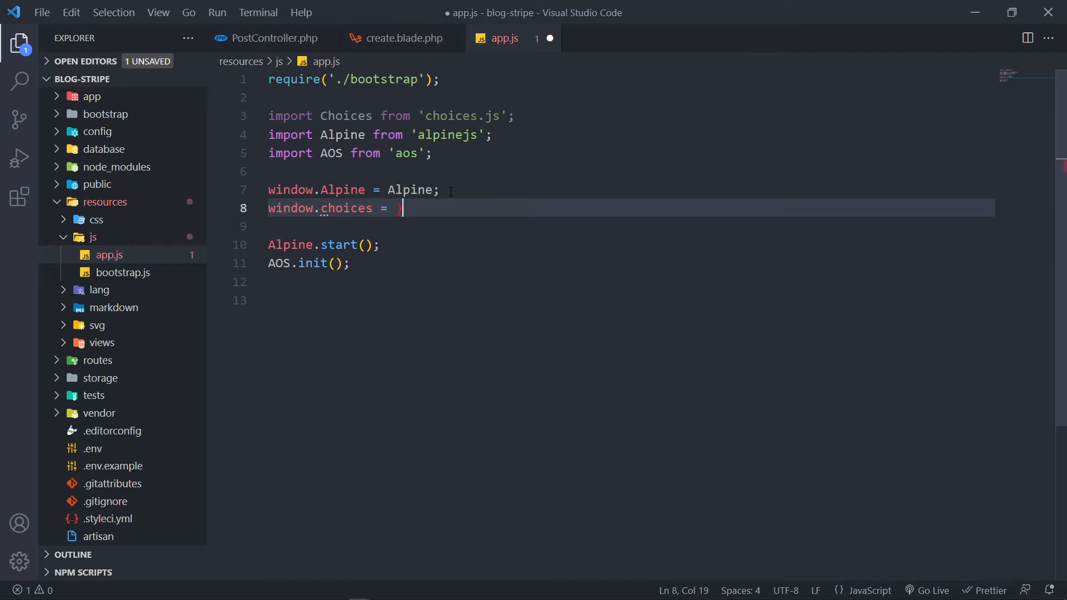
text((el)
text(el)
key(BackSpace)
text(ment)
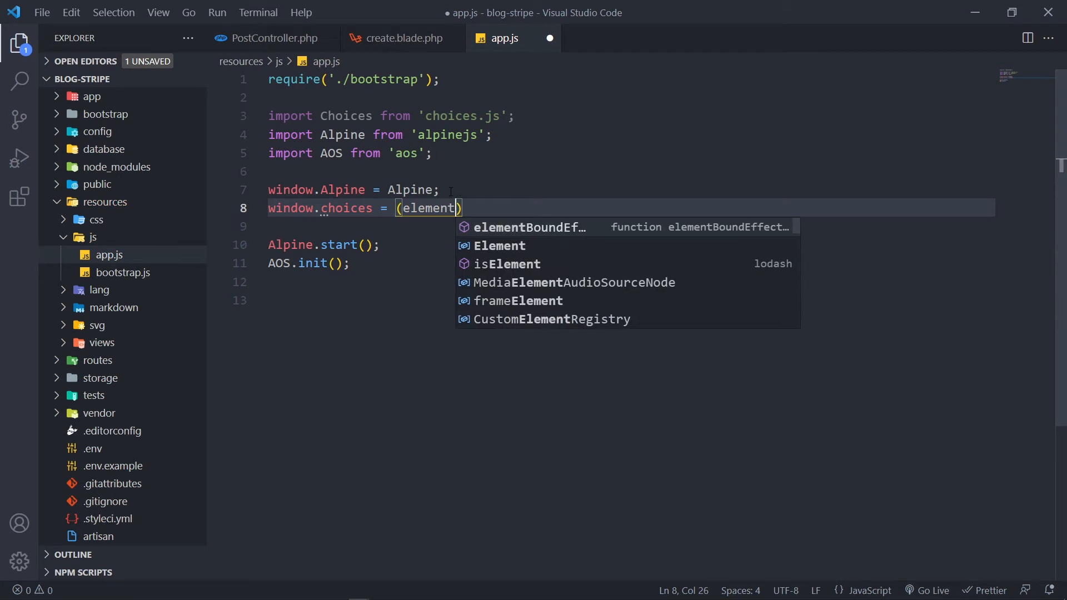
key(Return)
key(ctrl+z)
key(Right)
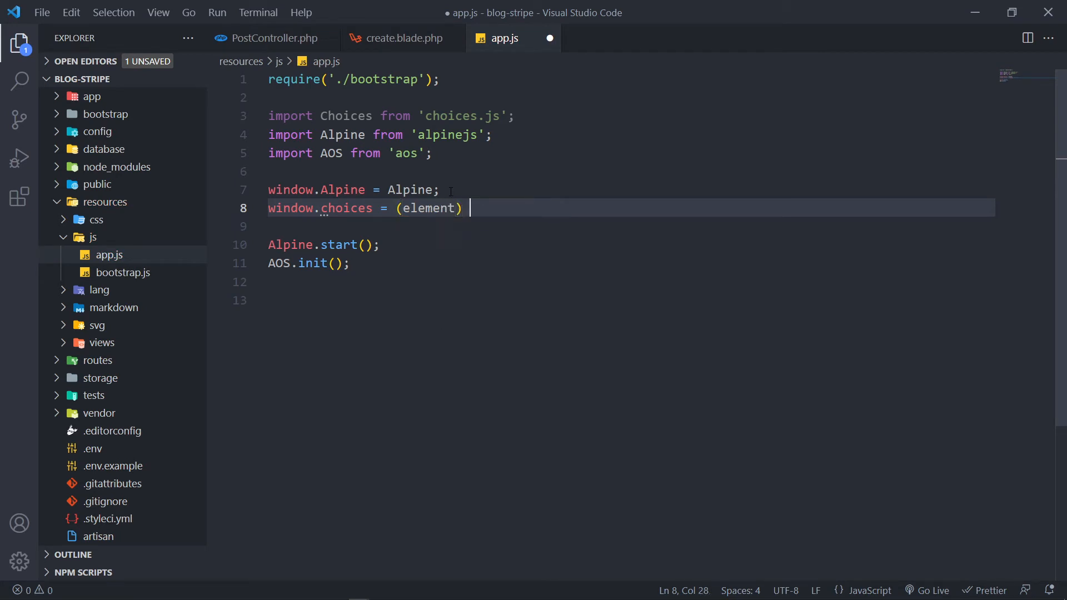
text(=> {)
key(Return)
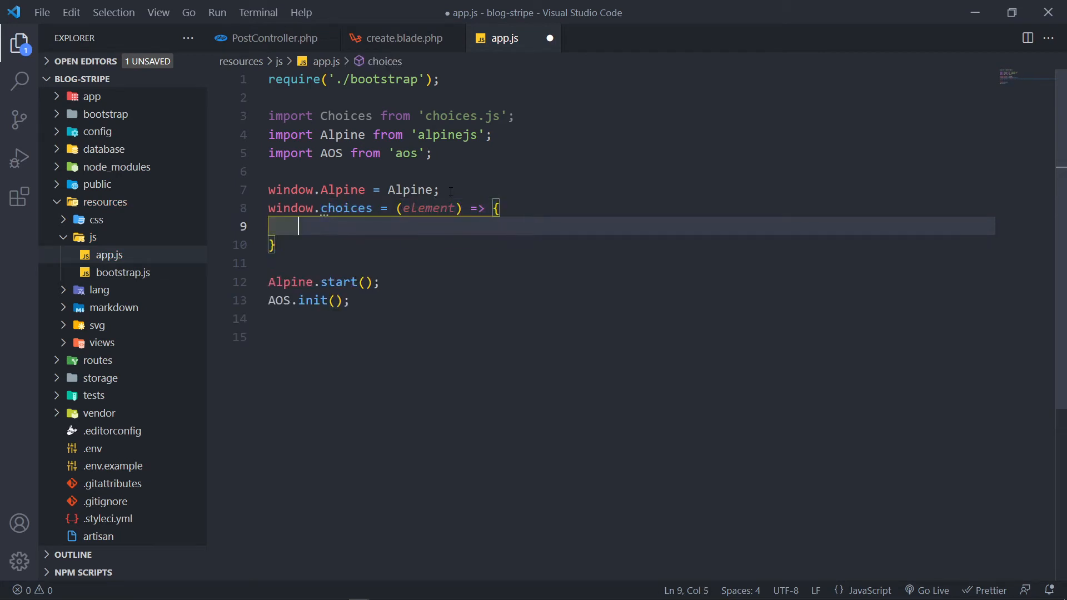
key(ctrl+z)
key(ctrl+z)
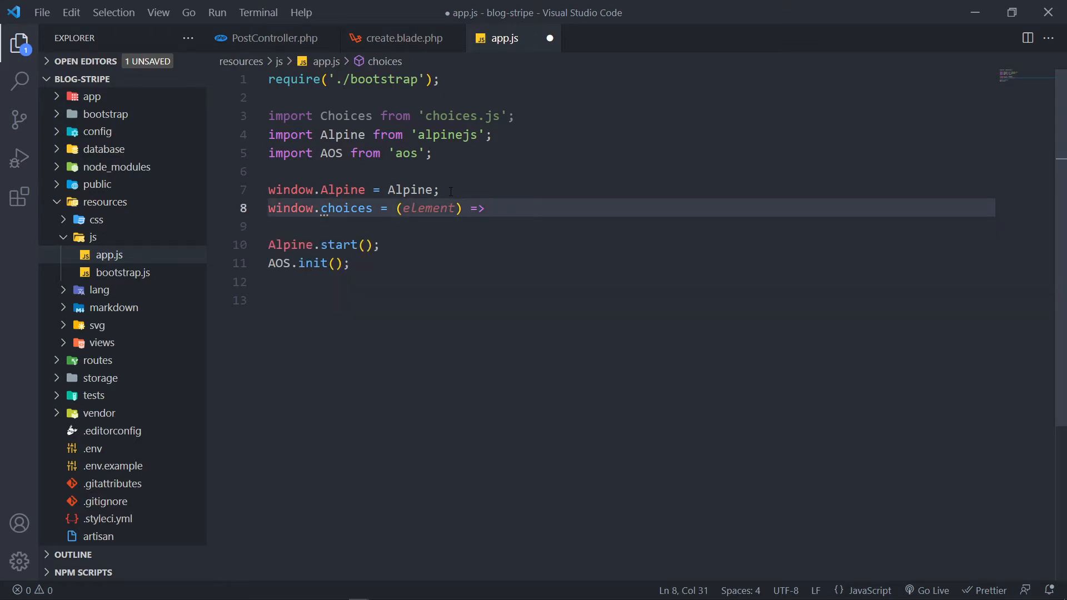
text({)
key(Return)
text(ret)
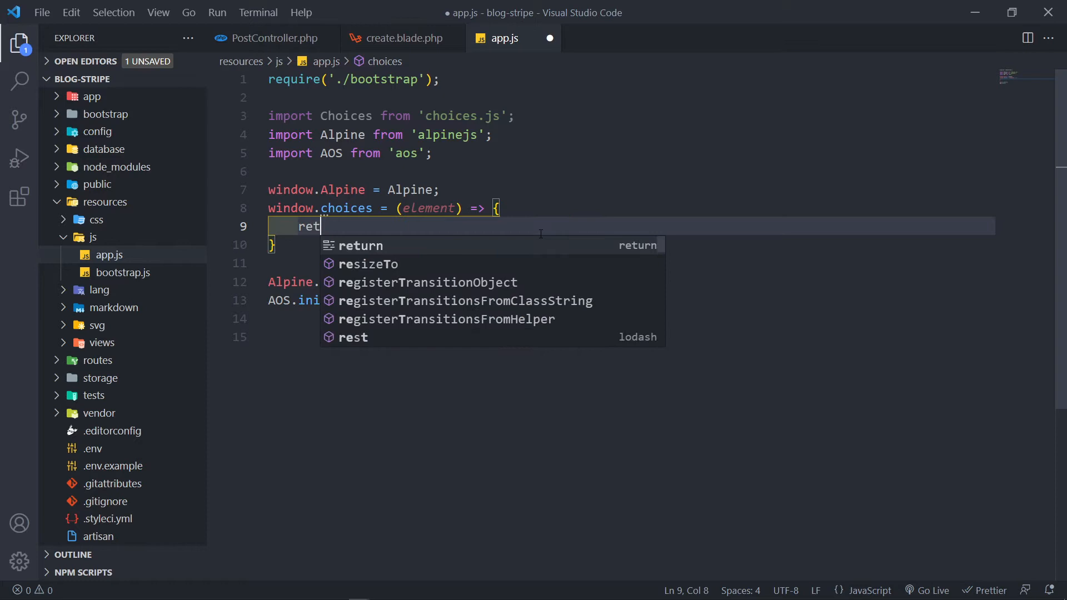
text(urn new )
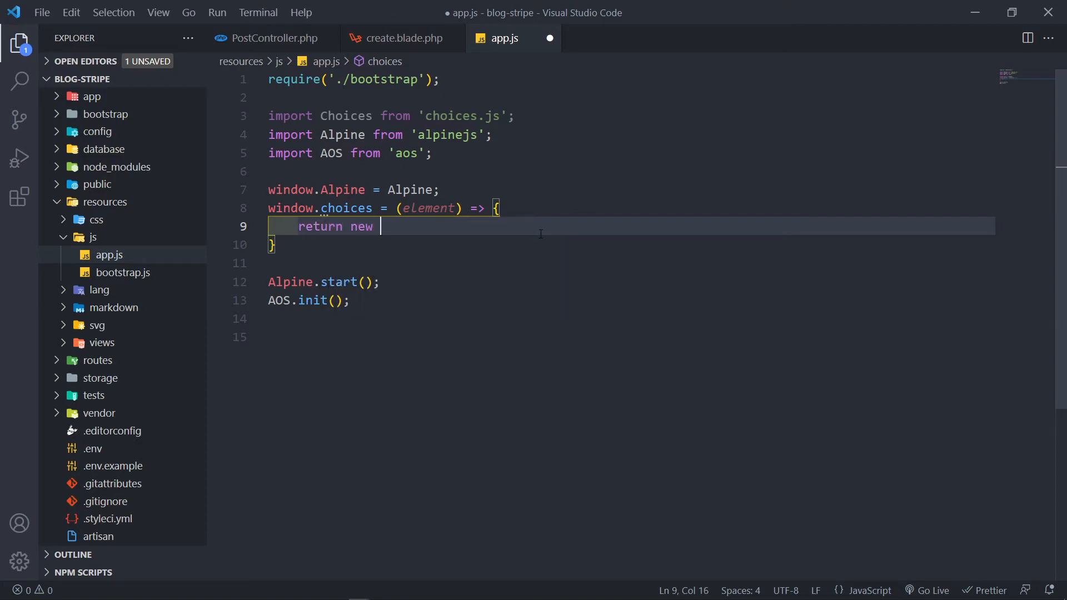
text(Choices)
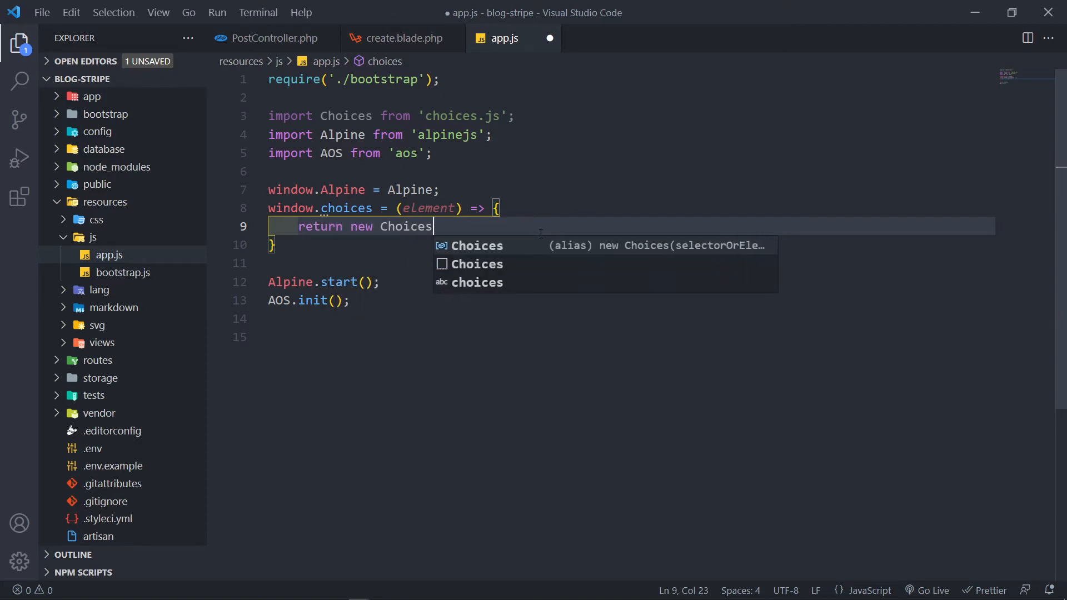
text(()
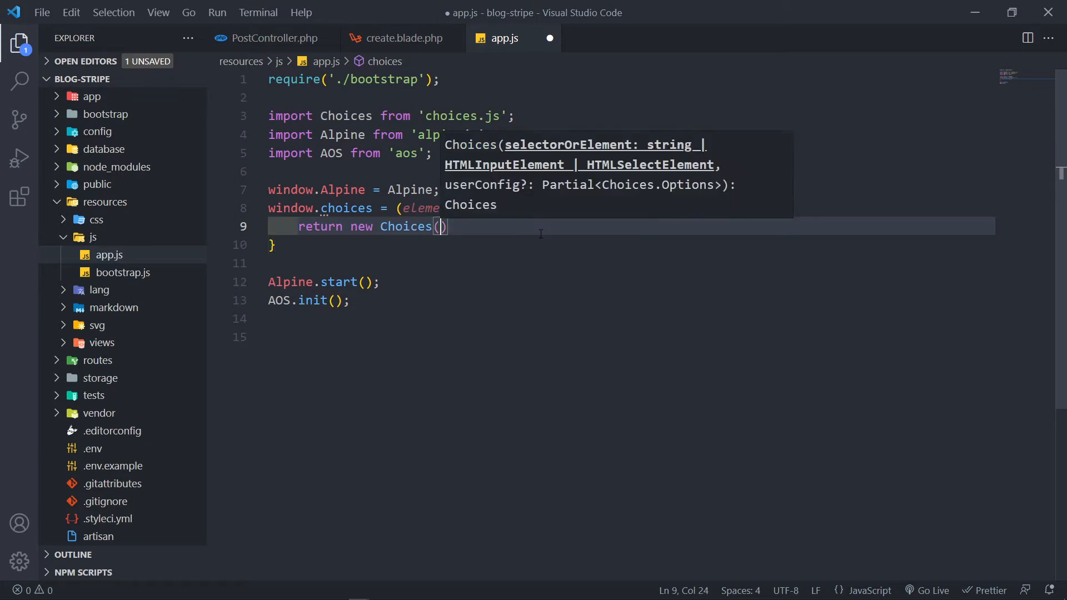
text(eleme)
Step: Return new Choices(element, { maxItemCount: 3, removeItemButton: true }) and save app.js
key(Tab)
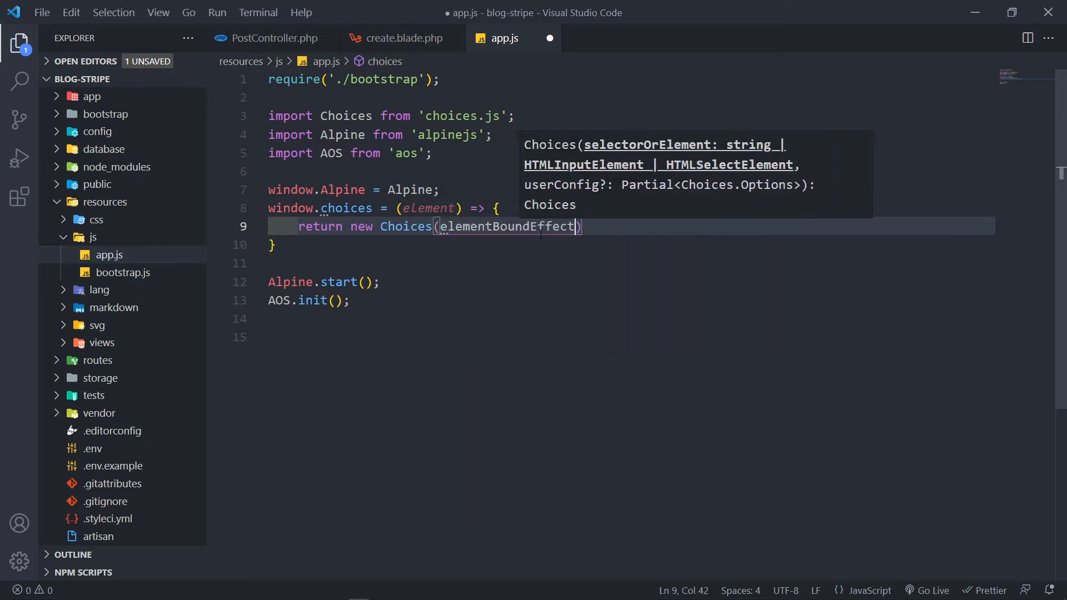
key(ctrl+z)
text(nt )
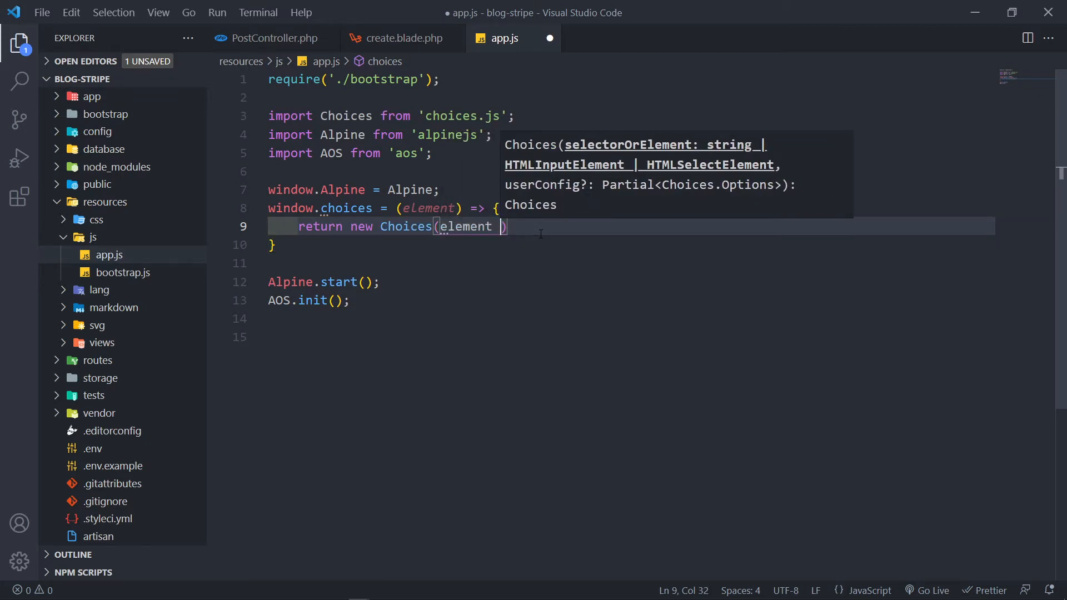
text(()
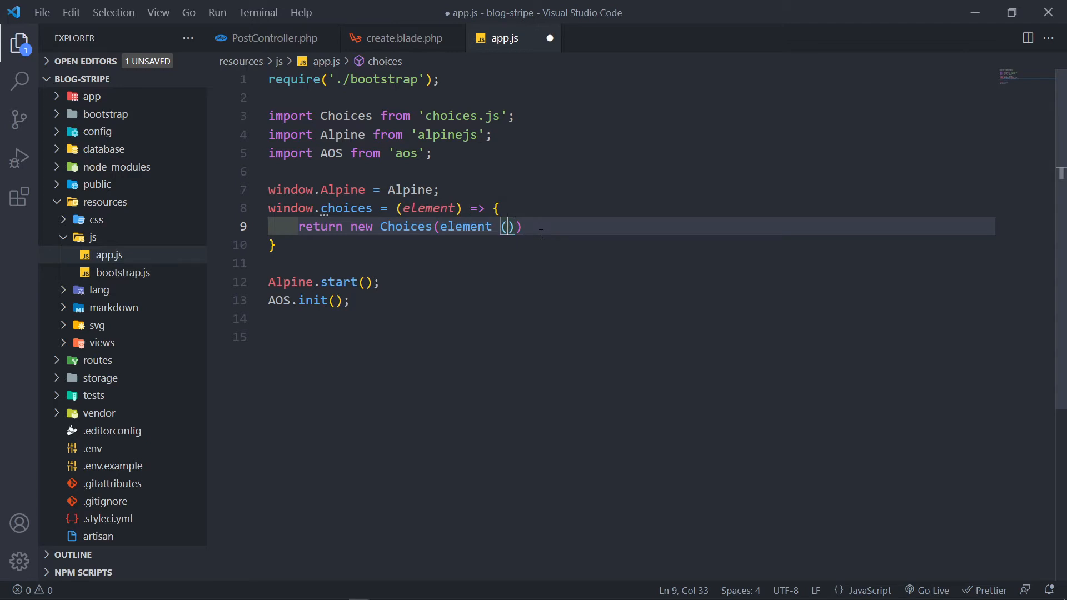
key(BackSpace)
key(BackSpace)
text(, )
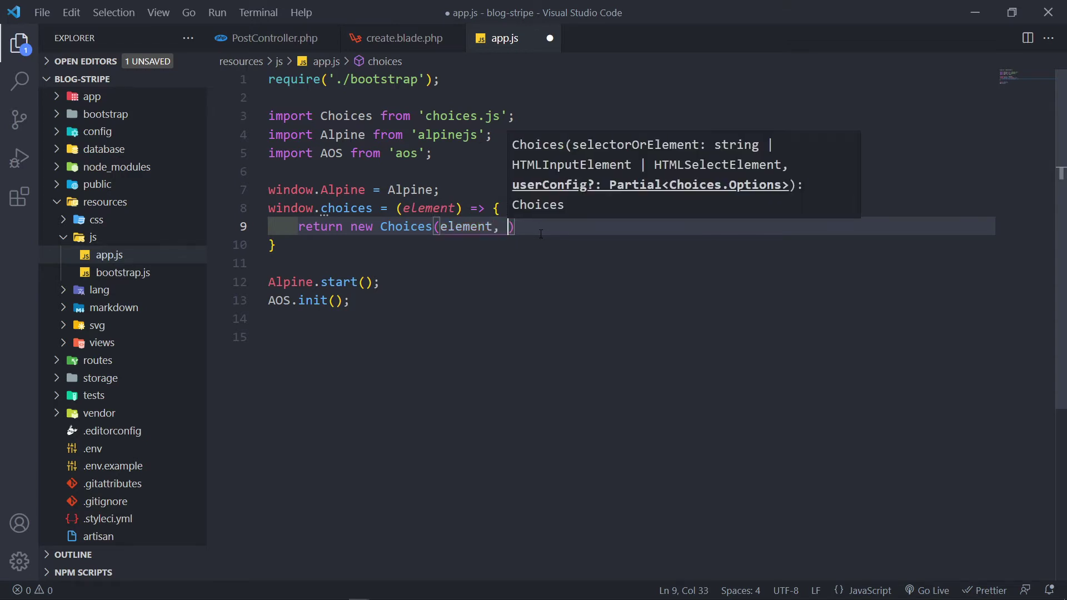
text({)
key(Return)
key(Down)
text(;)
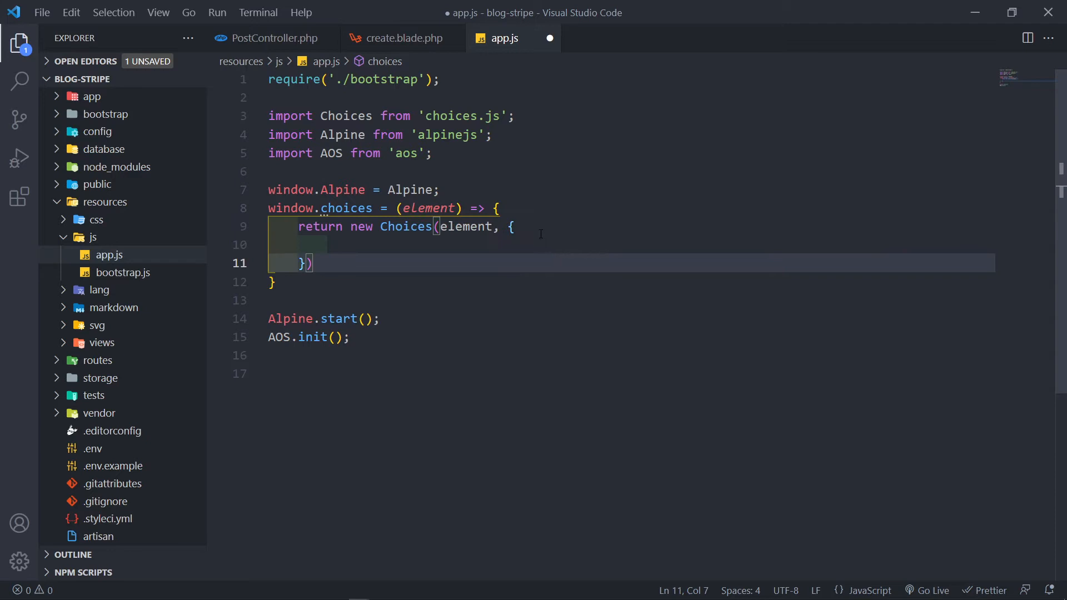
key(Up)
text(ma)
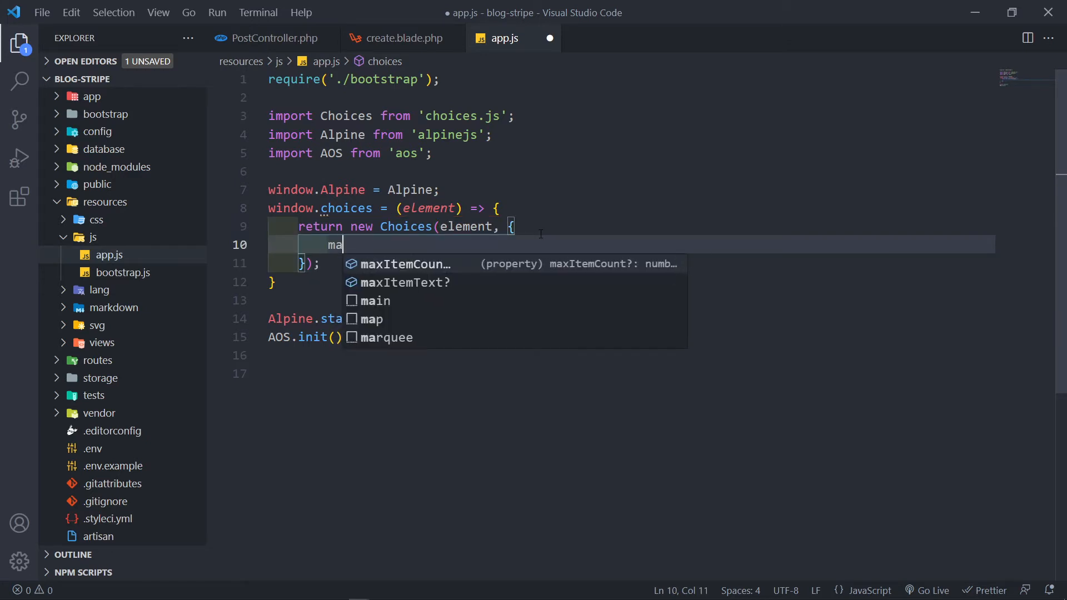
text(x)
key(Tab)
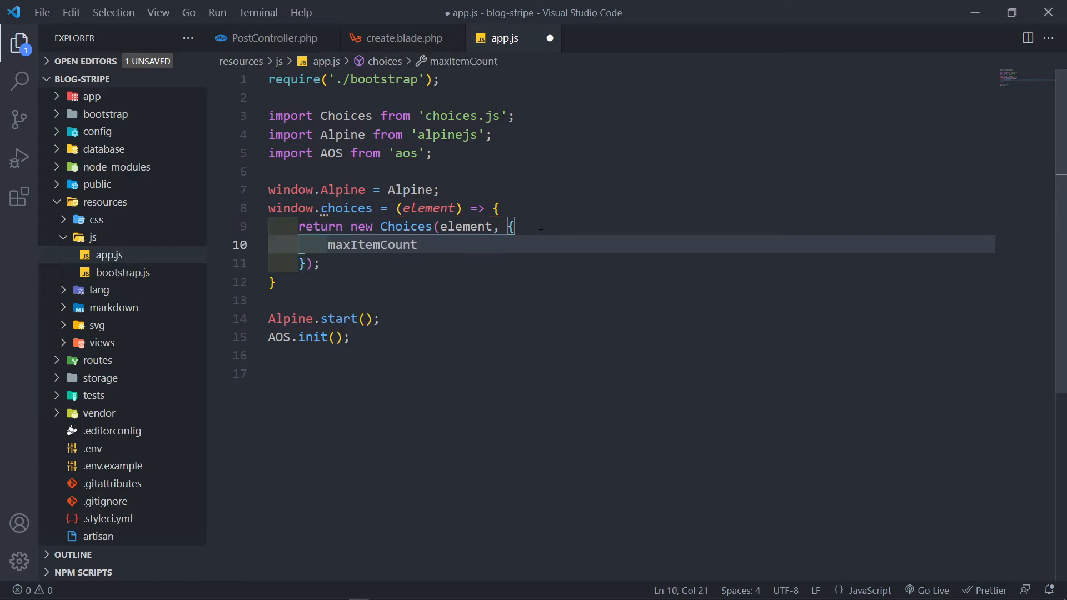
text(: )
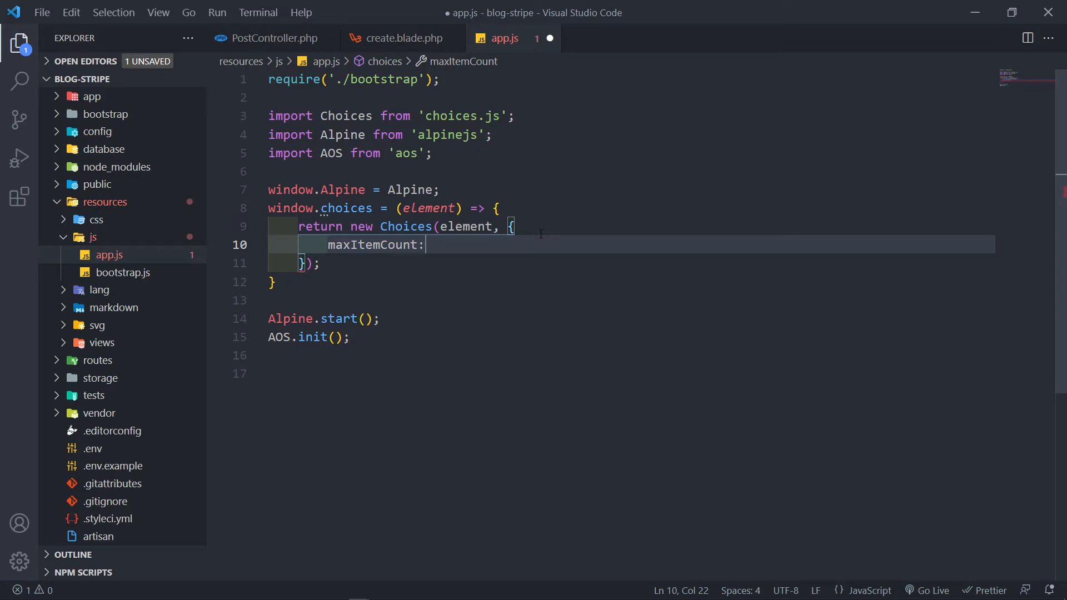
text(2)
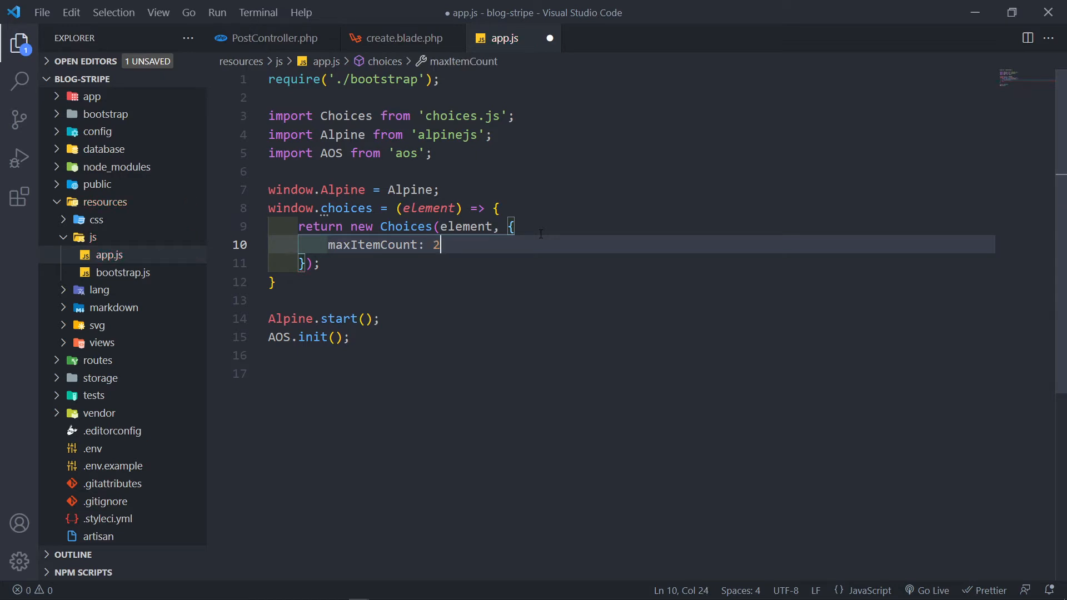
key(BackSpace)
text(3)
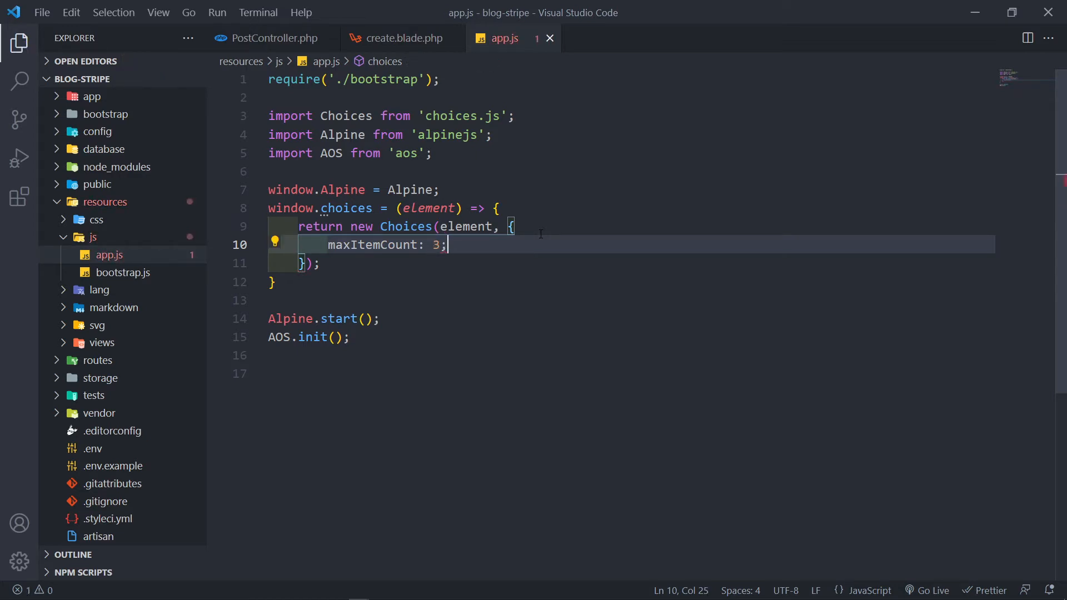
text(,)
key(Return)
key(ctrl+s)
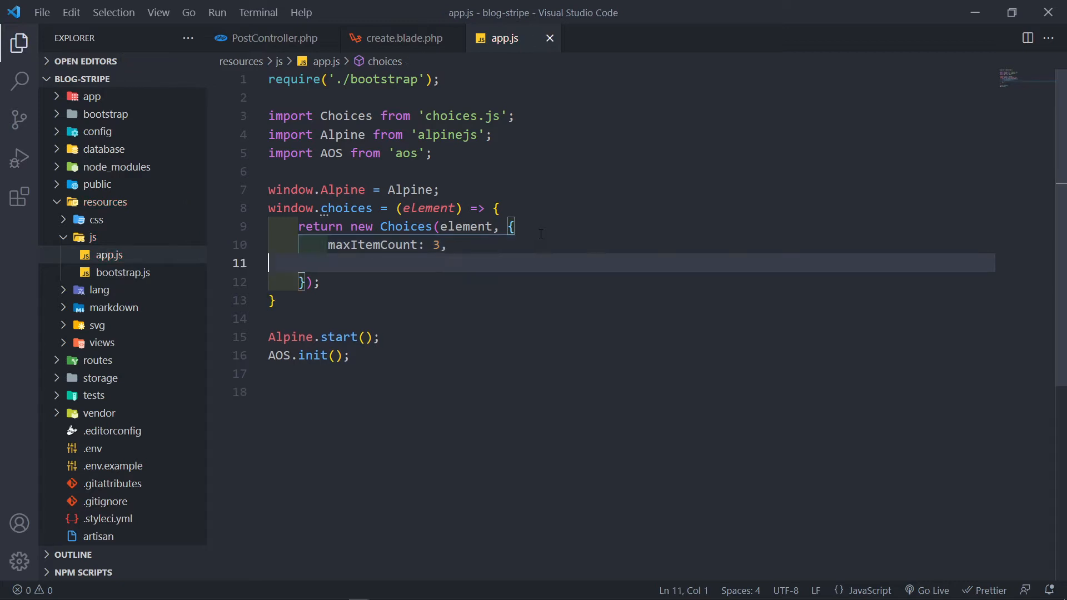
key(Tab)
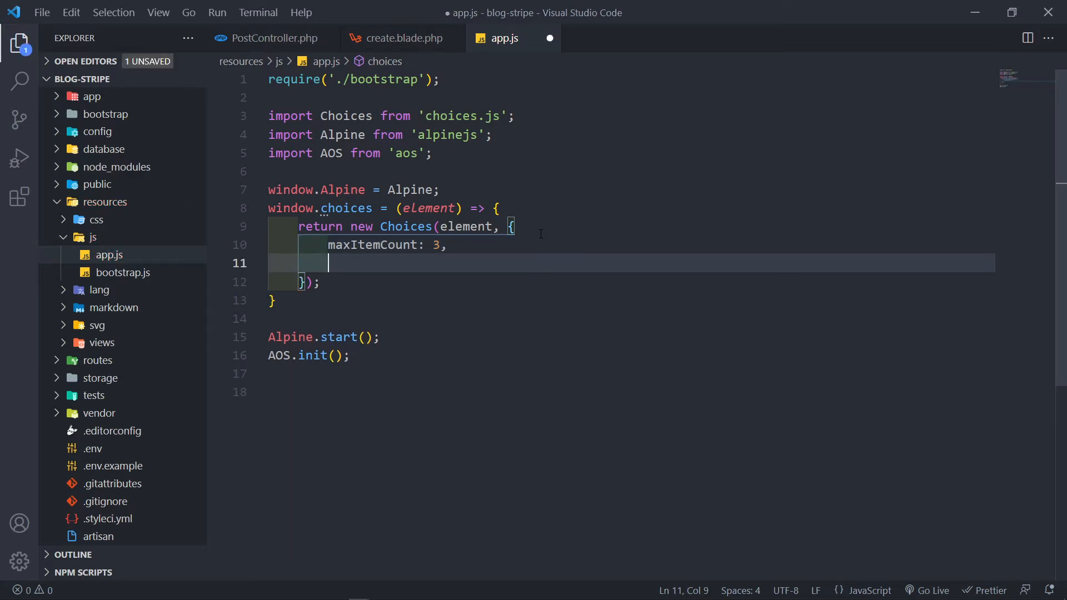
text(remo)
key(Tab)
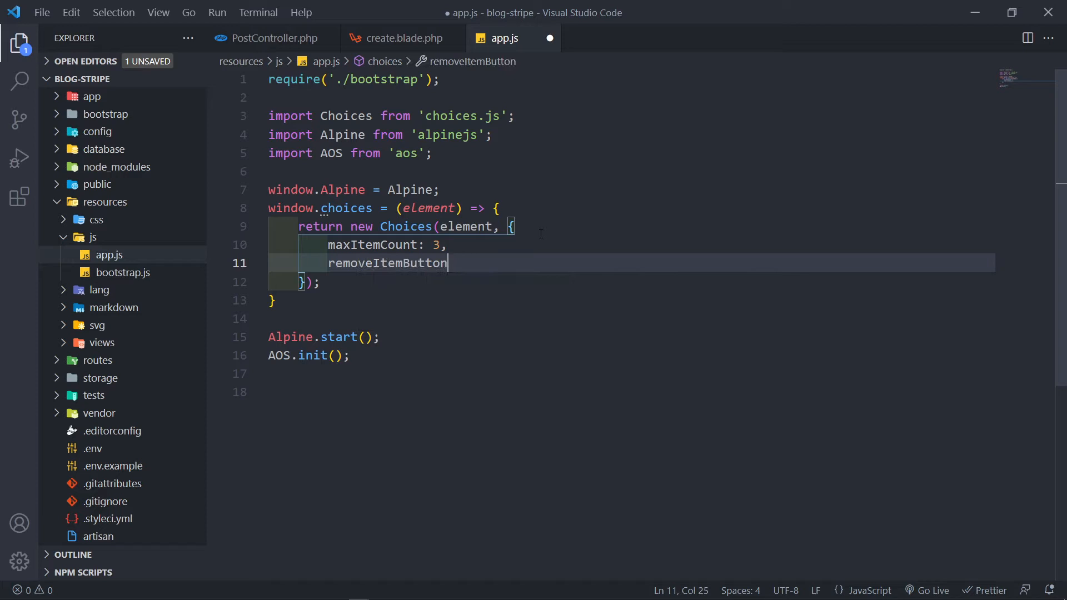
text(: )
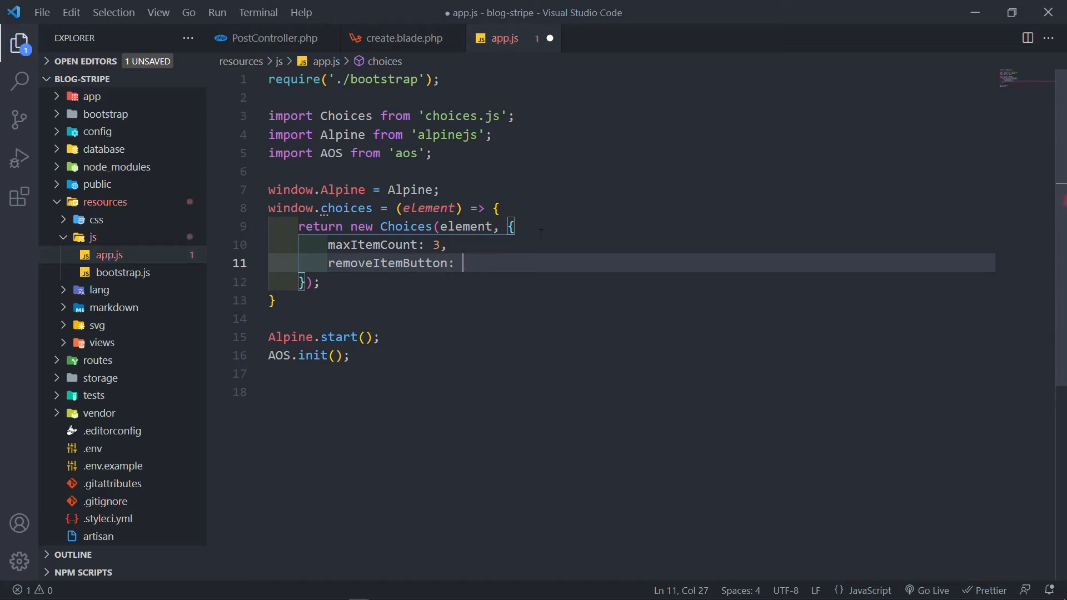
text(t)
text(rue,)
key(ctrl+s)
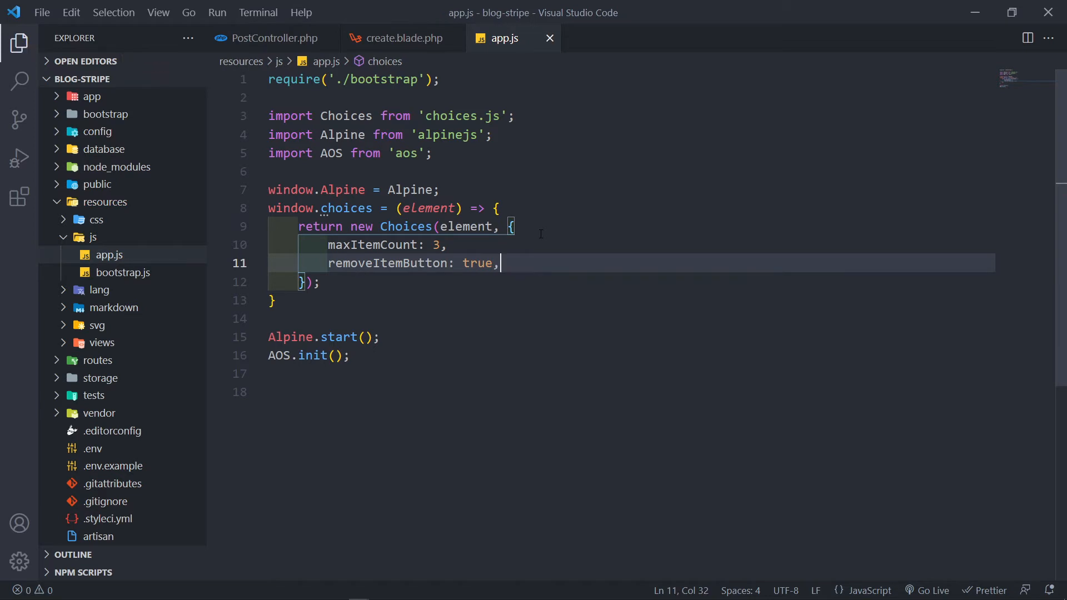
Step: Highlight the Alpine and choices setup code to review it, then clear the selection
drag(501, 284, 268, 135)
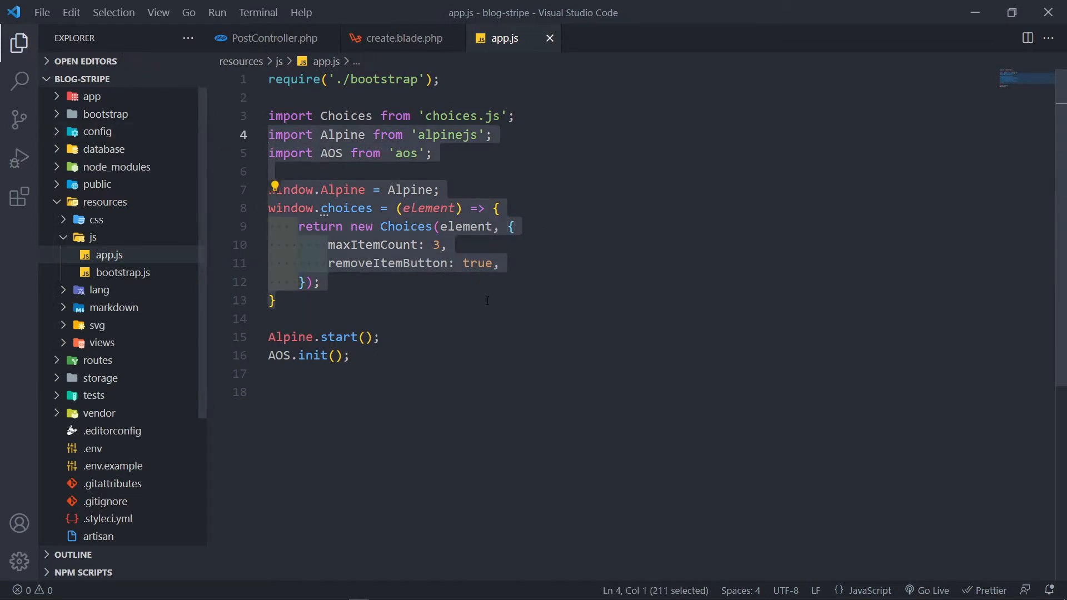
drag(276, 300, 269, 208)
click(603, 221)
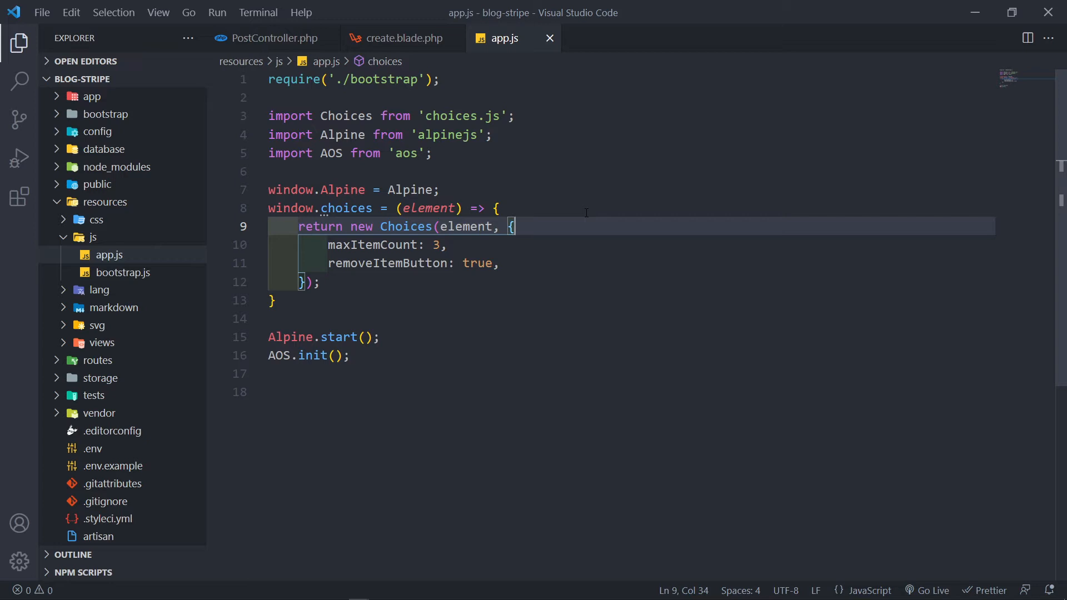
Step: Run npm run dev in the terminal to compile the assets with Laravel Mix
key(ctrl+grave)
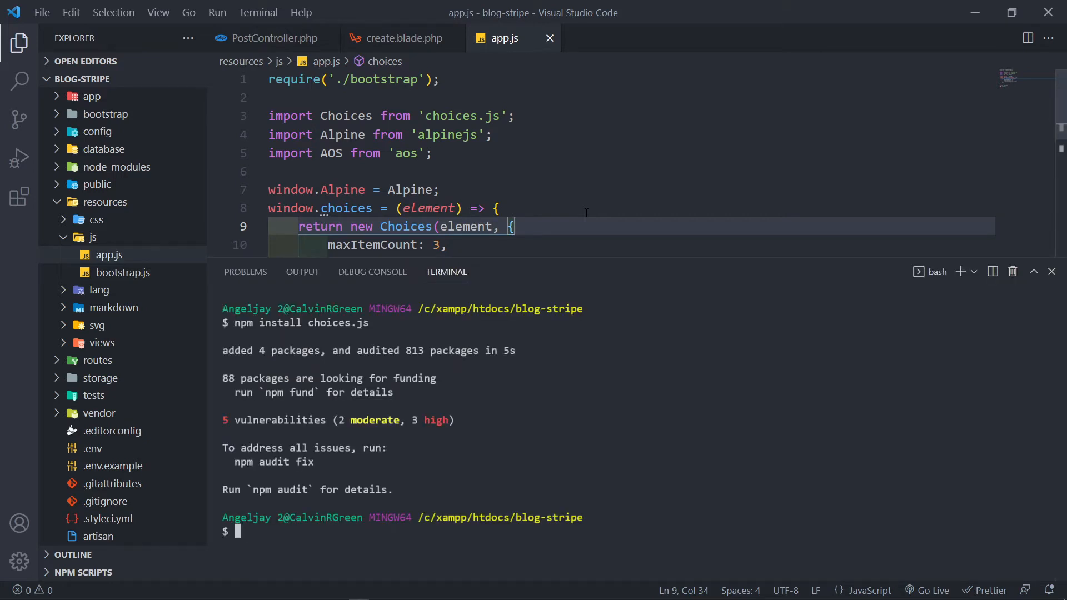
text(npm ru)
text(n dev)
key(Return)
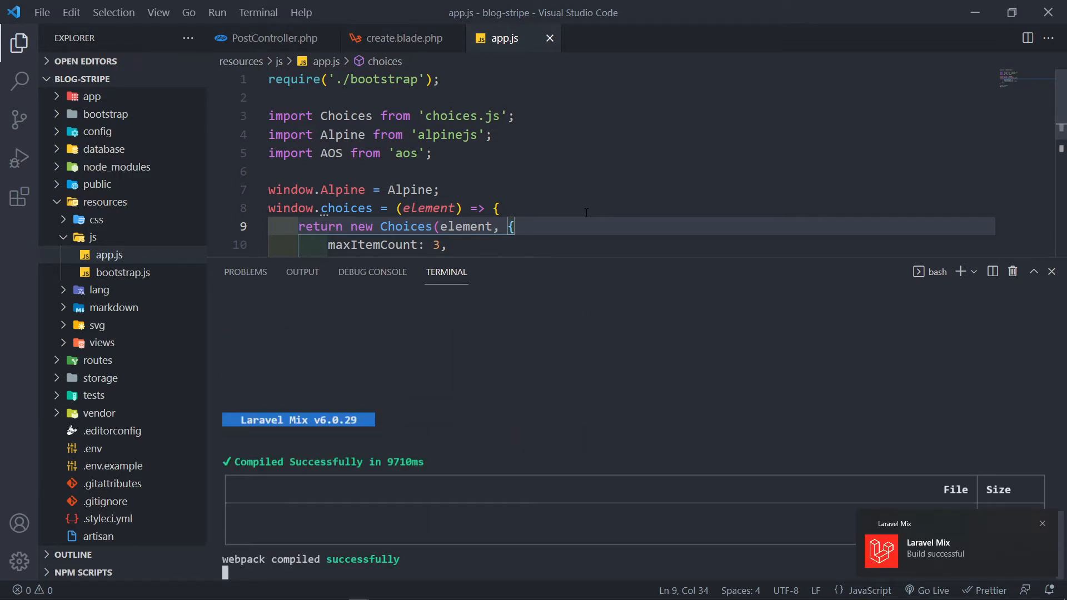
Step: Close the terminal and expand the public/css folder in the Explorer
key(ctrl+grave)
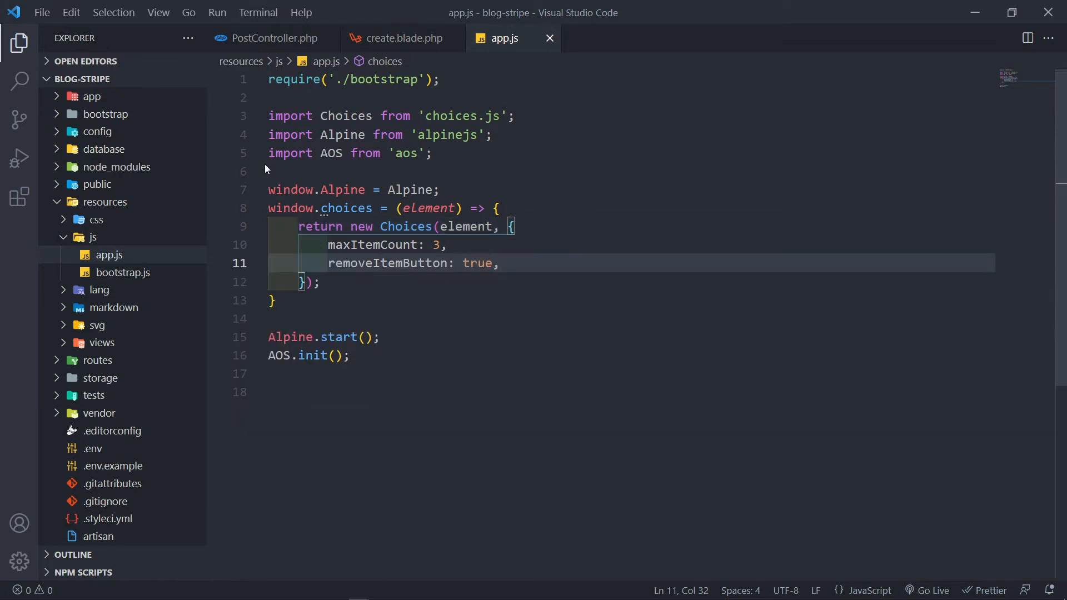
drag(277, 300, 325, 153)
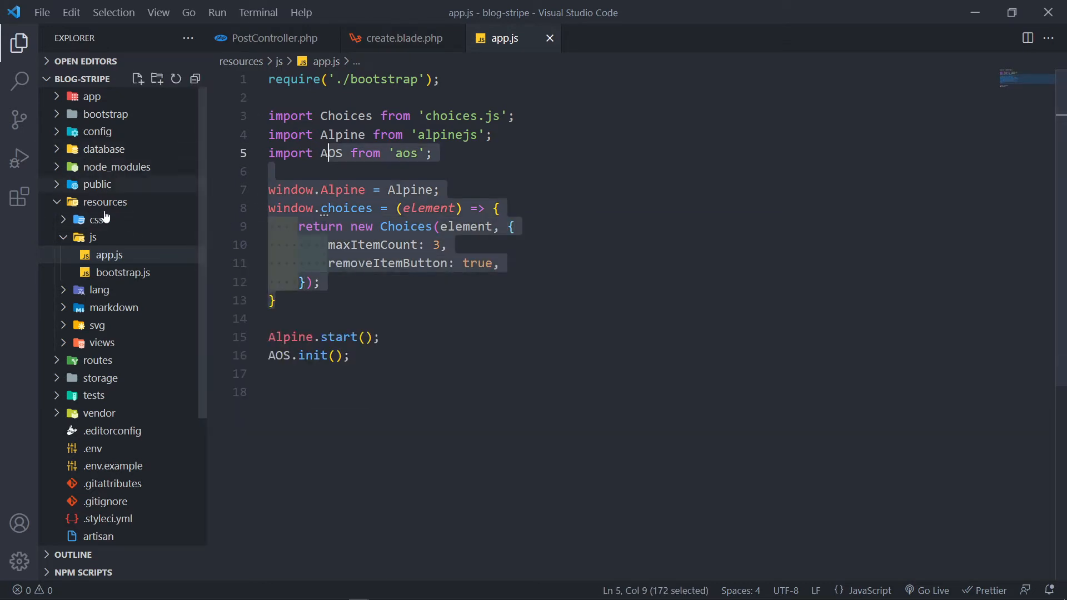
click(92, 237)
click(104, 203)
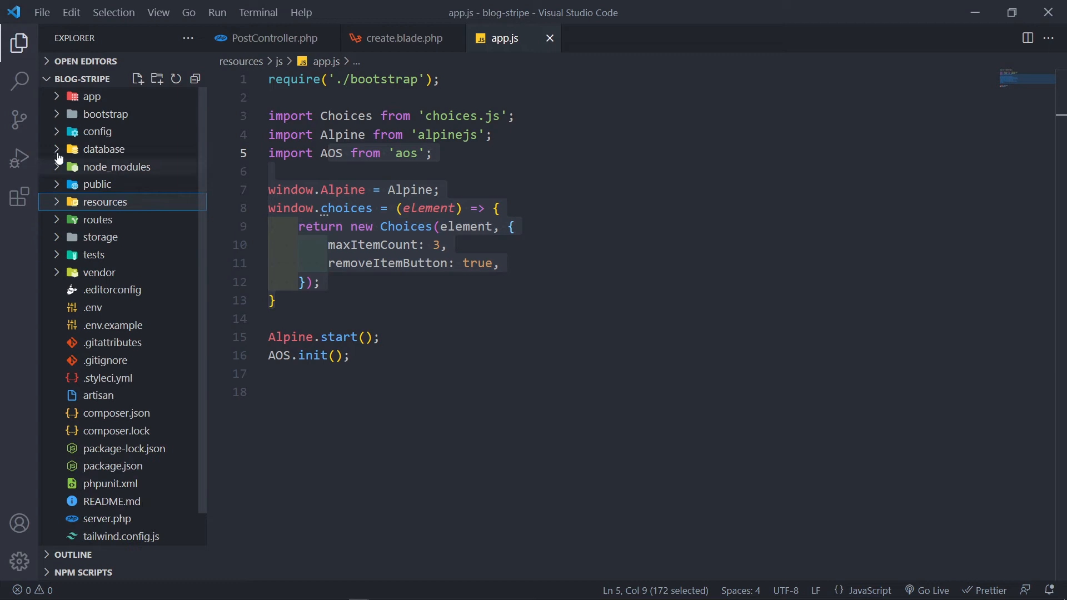
click(96, 184)
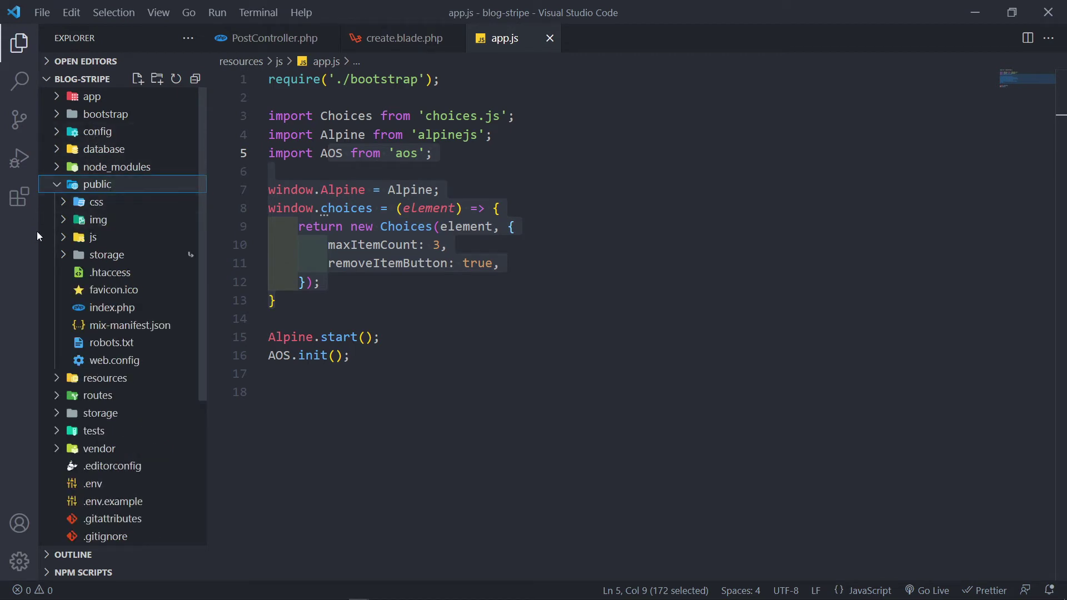
click(96, 203)
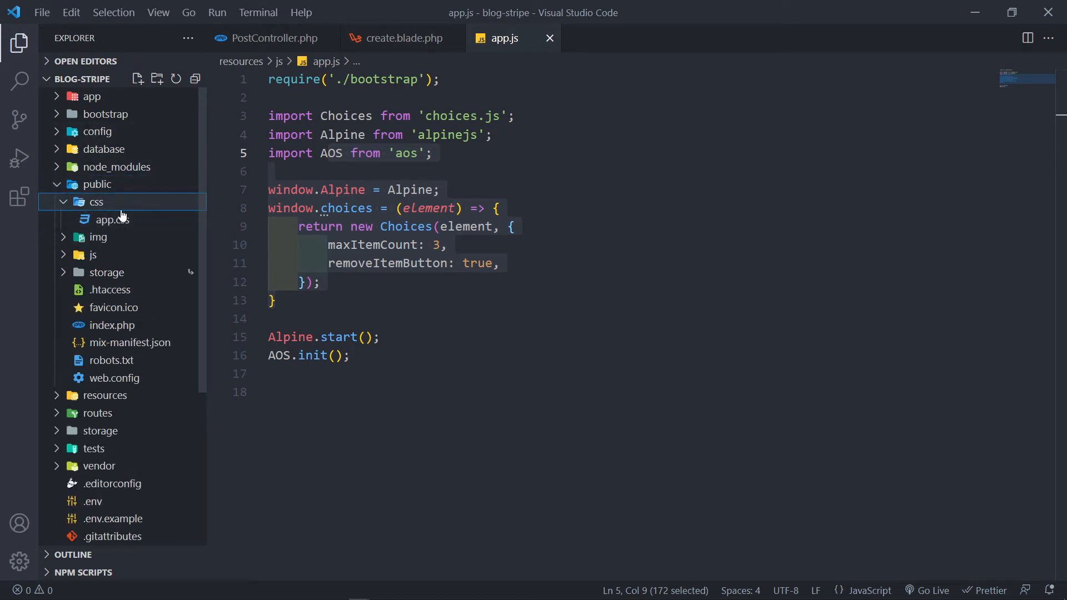
Step: Create a new empty choices.css file in public/css, then switch to the Choices README
right_click(102, 209)
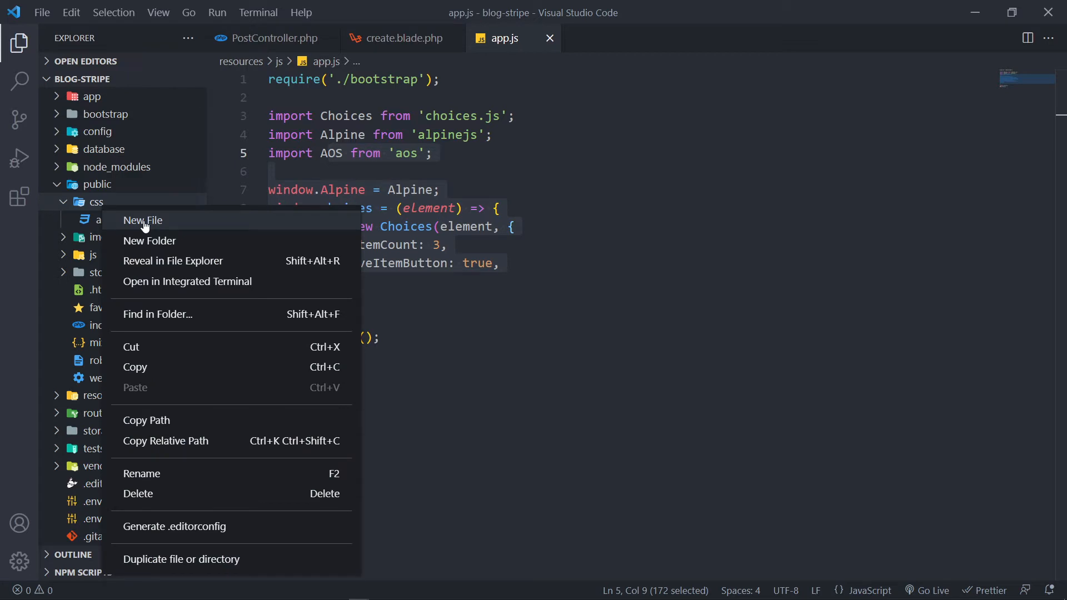
click(144, 221)
text(choice)
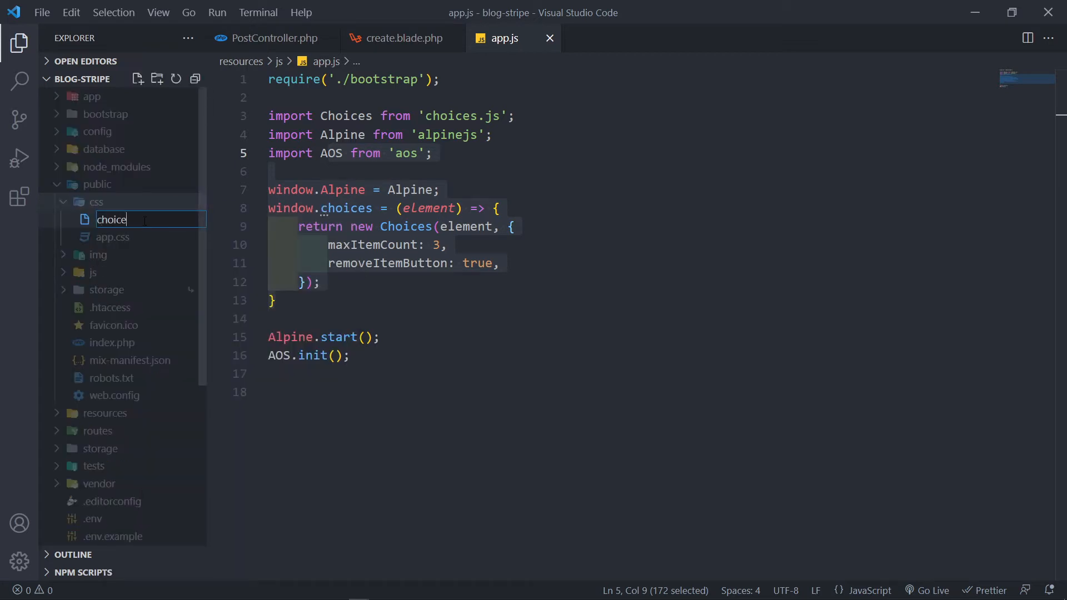
text(s.css)
key(Return)
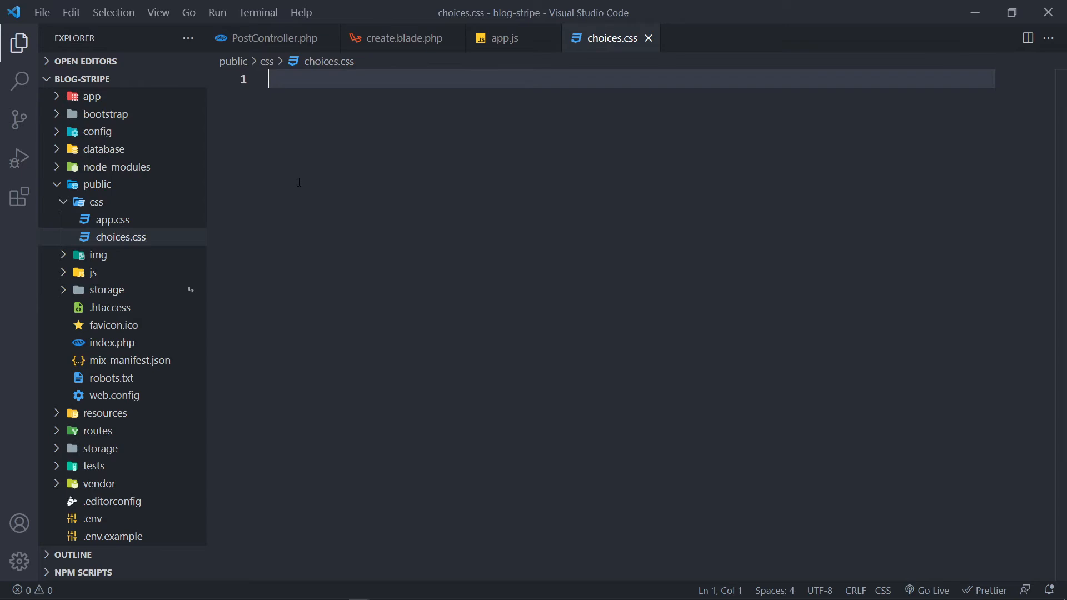
key(ctrl+s)
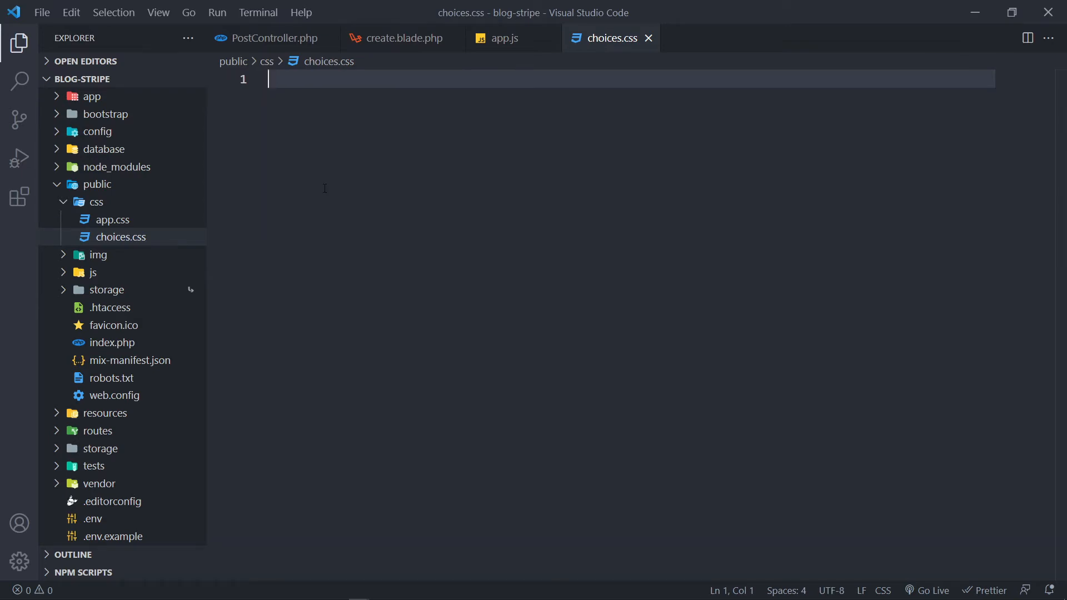
key(alt+Tab)
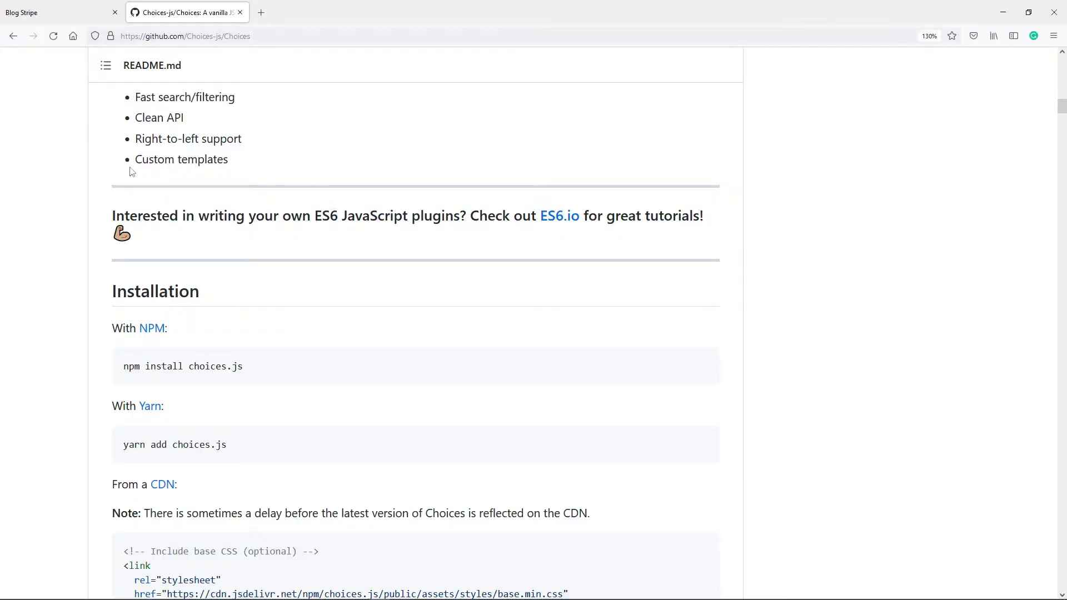
scroll(98, 227, down, 1)
scroll(97, 227, down, 1)
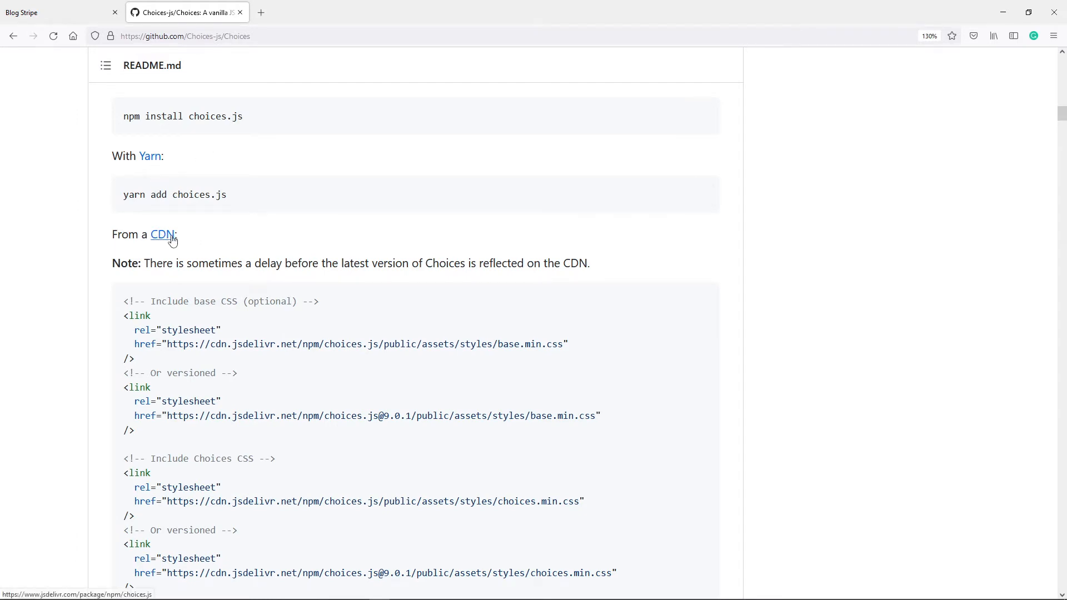
Step: Browse the jsDelivr choices.js 9.0.1 package into public/assets/styles
click(163, 234)
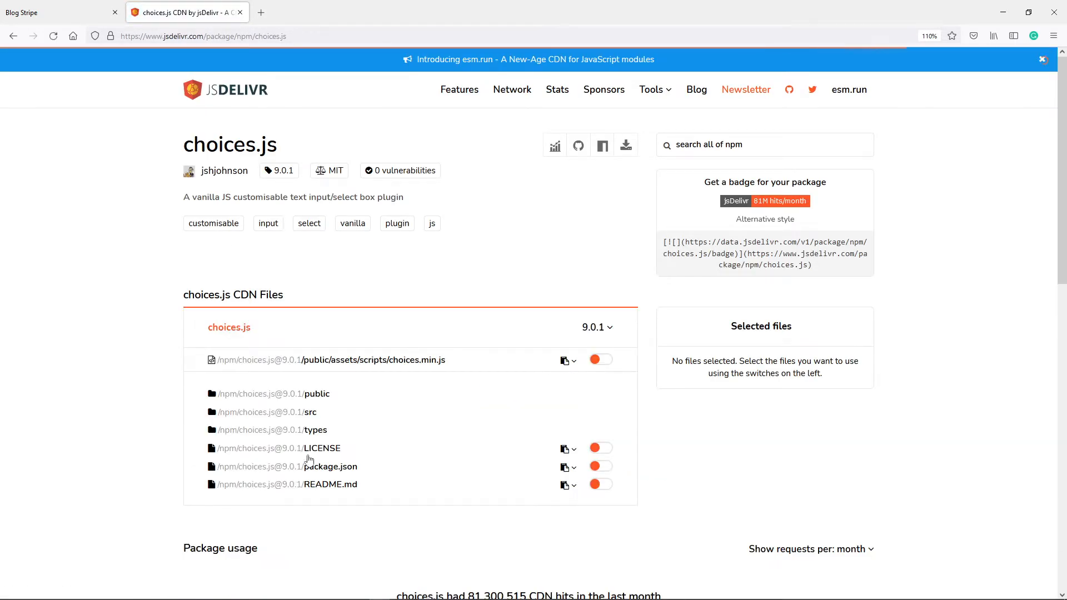
click(310, 396)
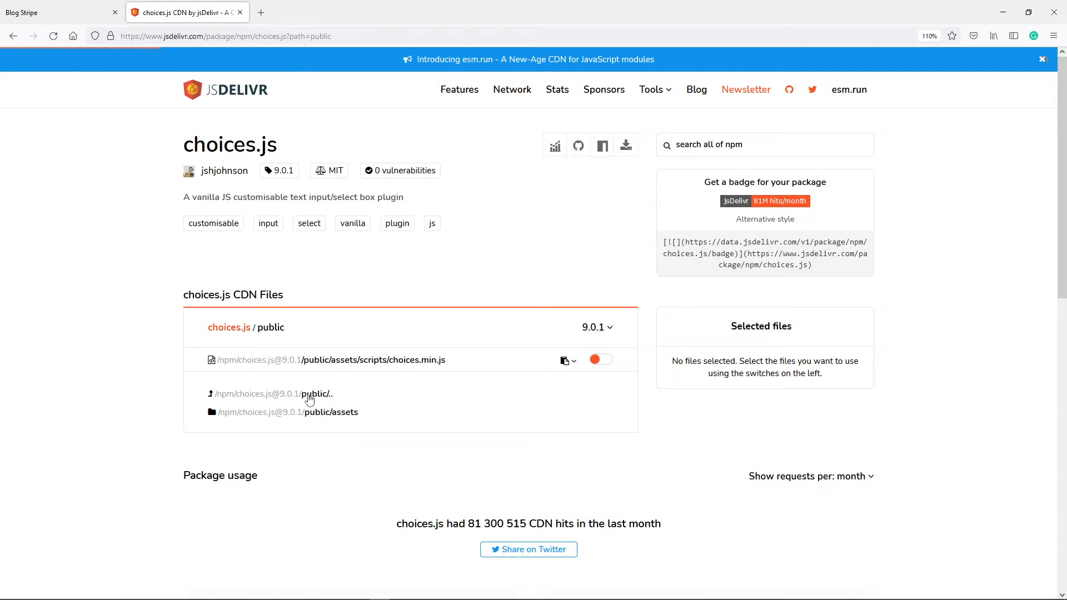
click(309, 412)
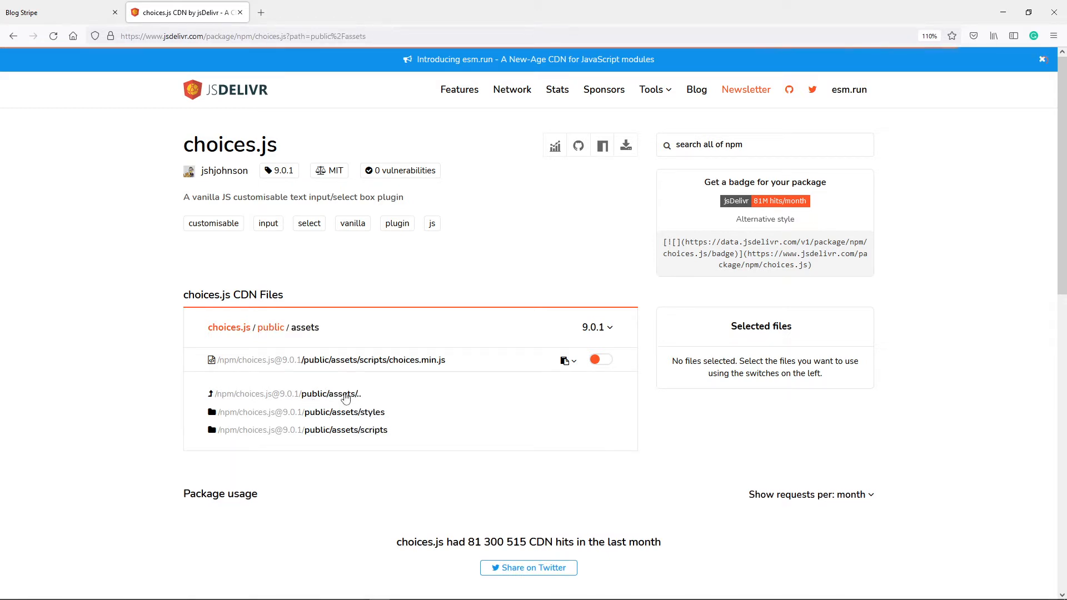
key(ctrl+plus)
key(ctrl+plus)
key(ctrl+plus)
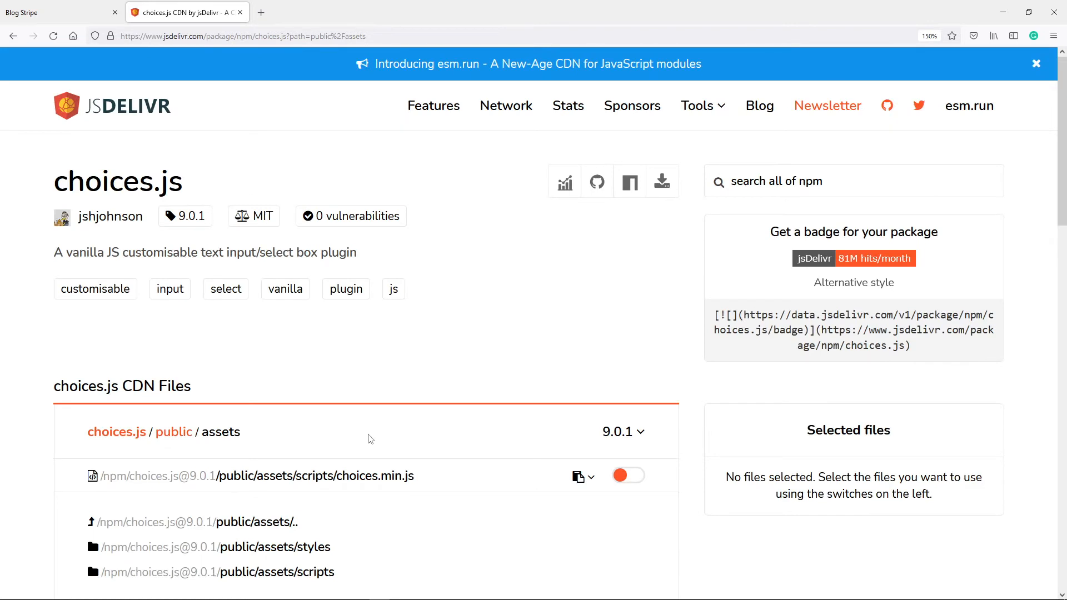
key(ctrl+minus)
scroll(309, 421, down, 4)
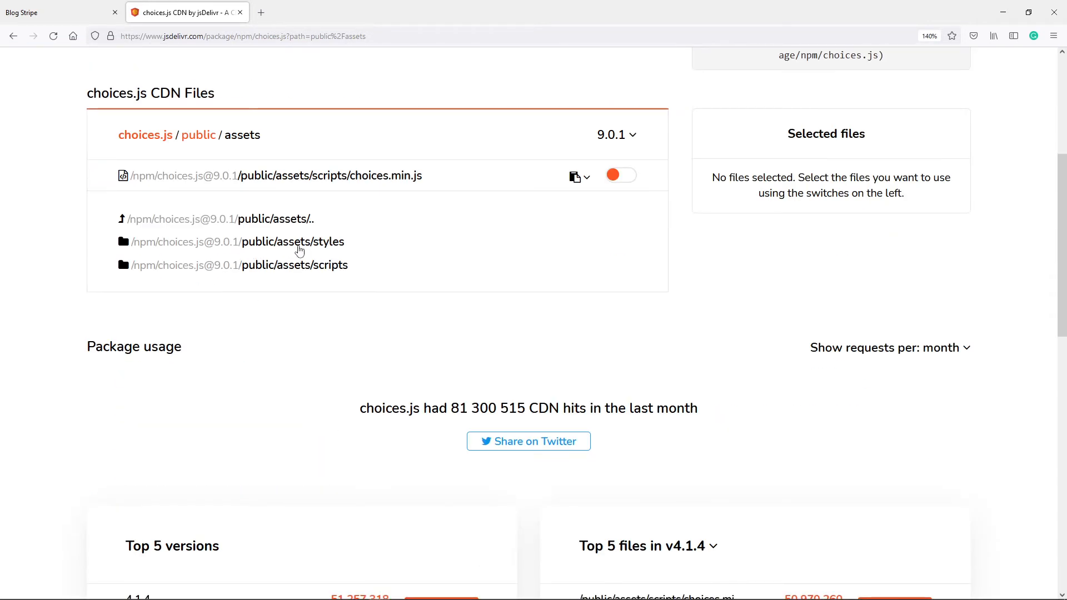
click(314, 244)
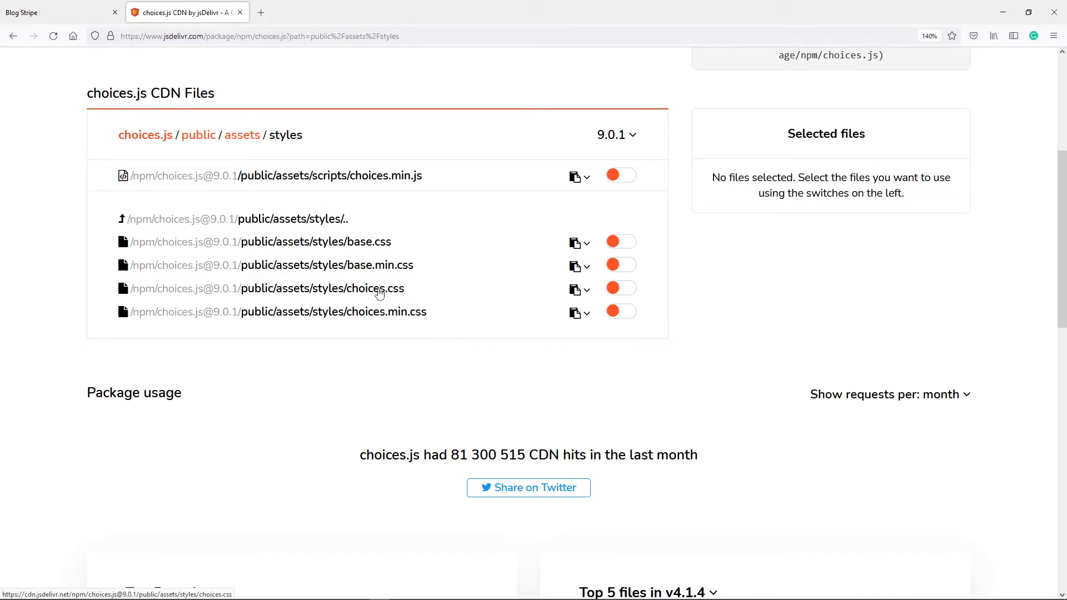
Step: Open the raw choices.css stylesheet, select all its text and return to VS Code
click(380, 293)
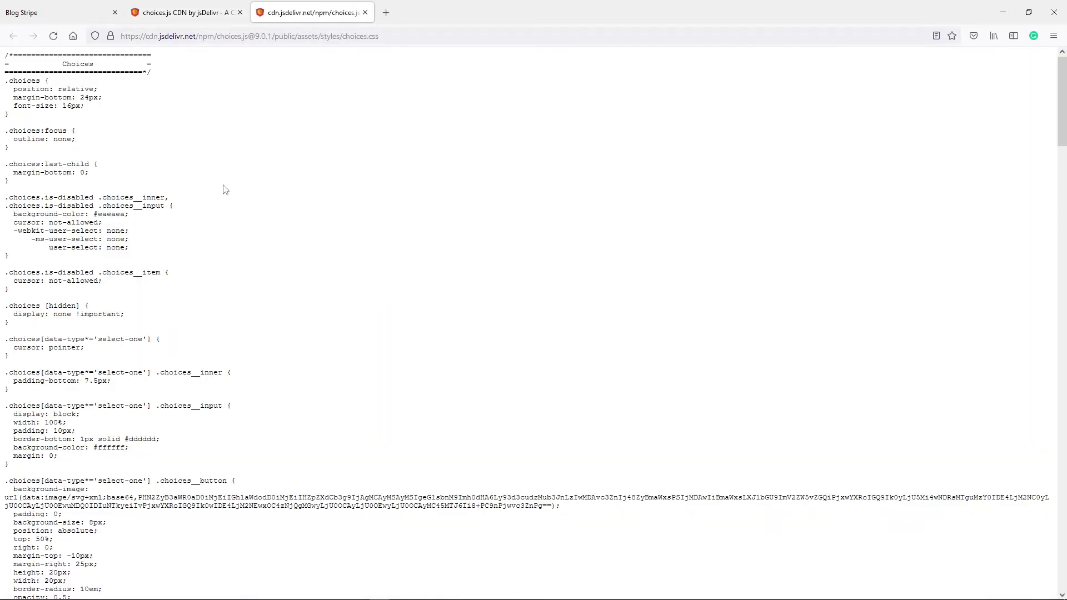
key(ctrl+a)
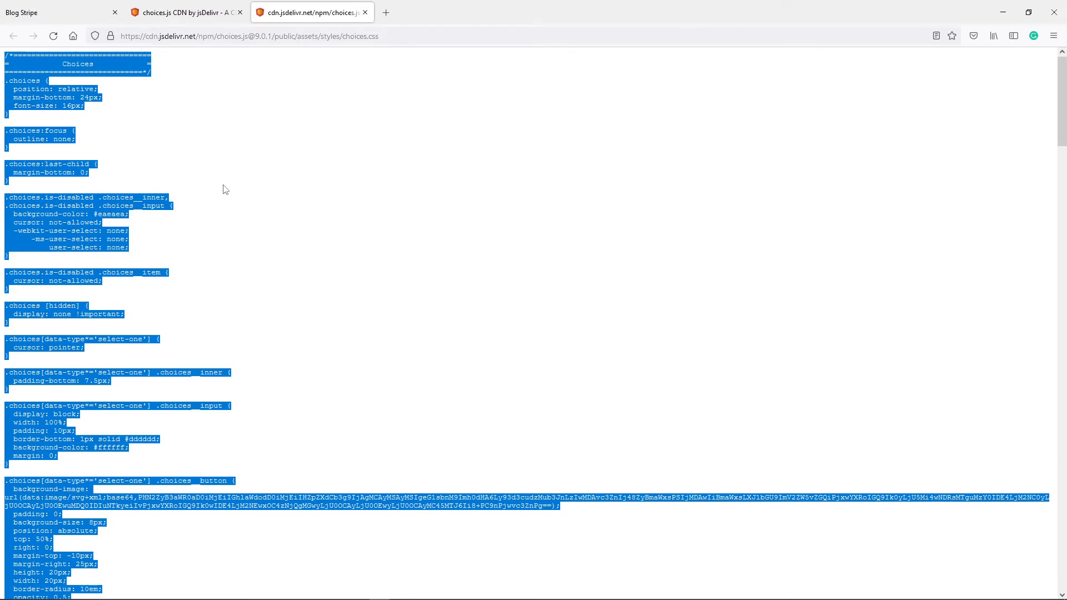
key(alt+Tab)
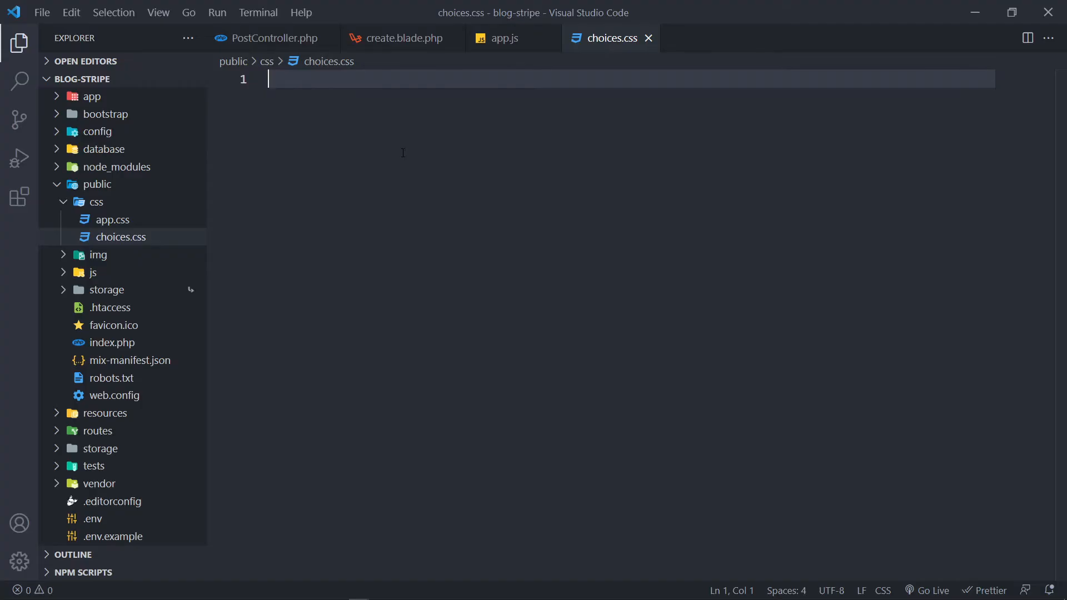
Step: Paste the full Choices stylesheet into choices.css, save, and review the multiple-select item colours #00bcd4 and #00a5bb
key(ctrl+v)
key(ctrl+s)
scroll(402, 154, up, 10)
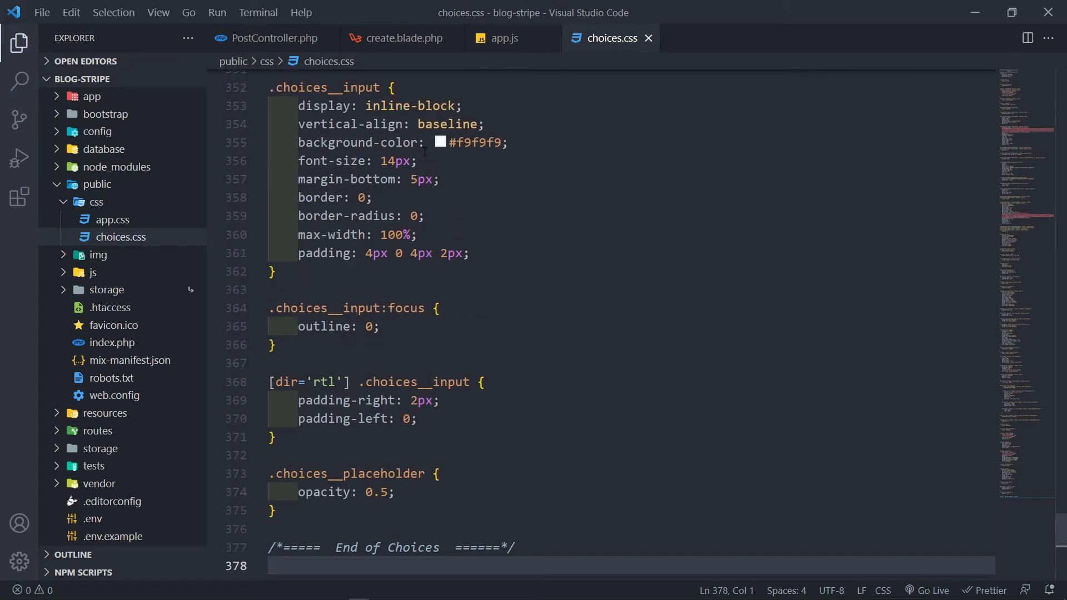
scroll(428, 164, up, 10)
scroll(428, 164, up, 6)
scroll(428, 165, up, 2)
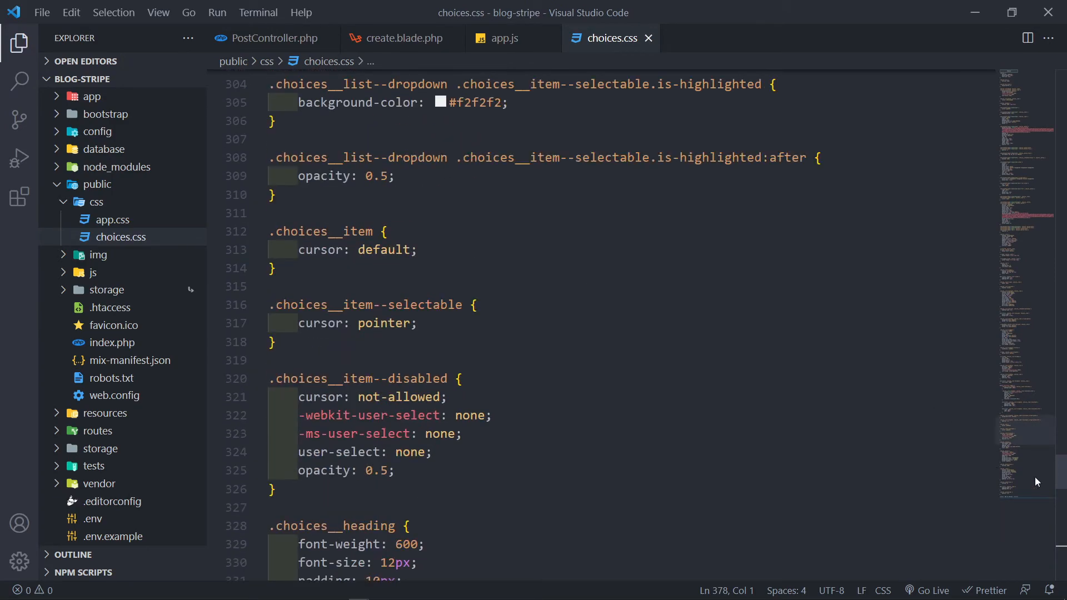
mouse_move(1059, 486)
mouse_down()
mouse_move(1052, 236)
mouse_move(1059, 332)
mouse_up()
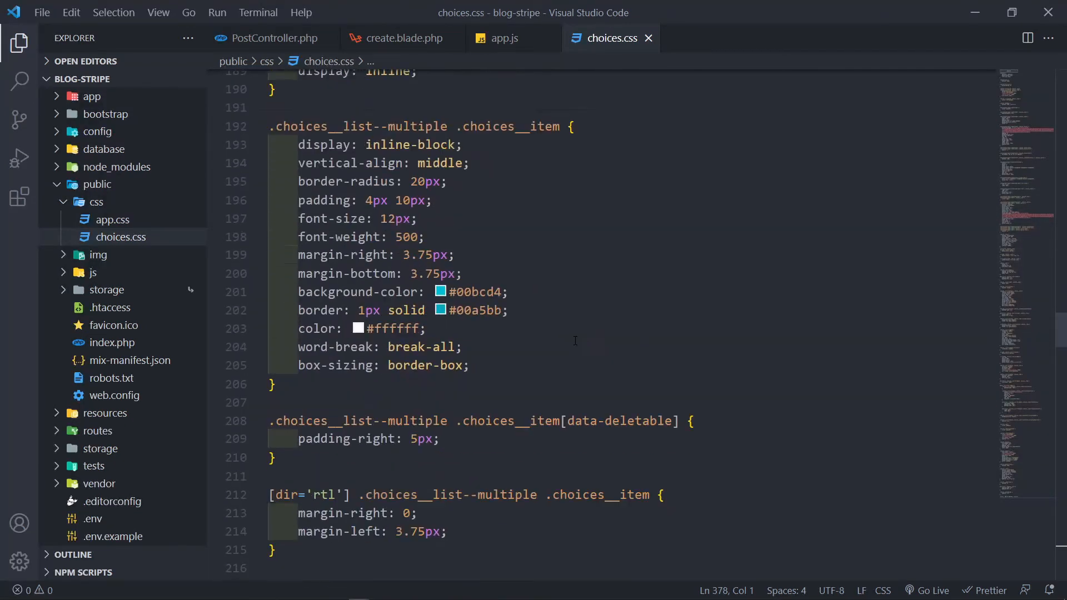
click(478, 253)
drag(477, 252, 504, 270)
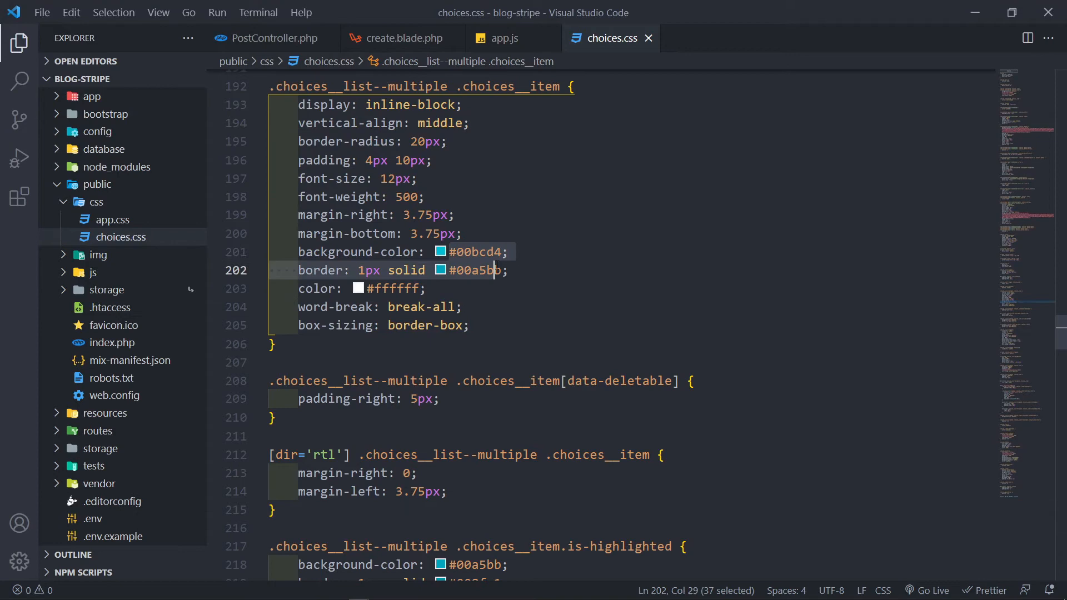
click(513, 290)
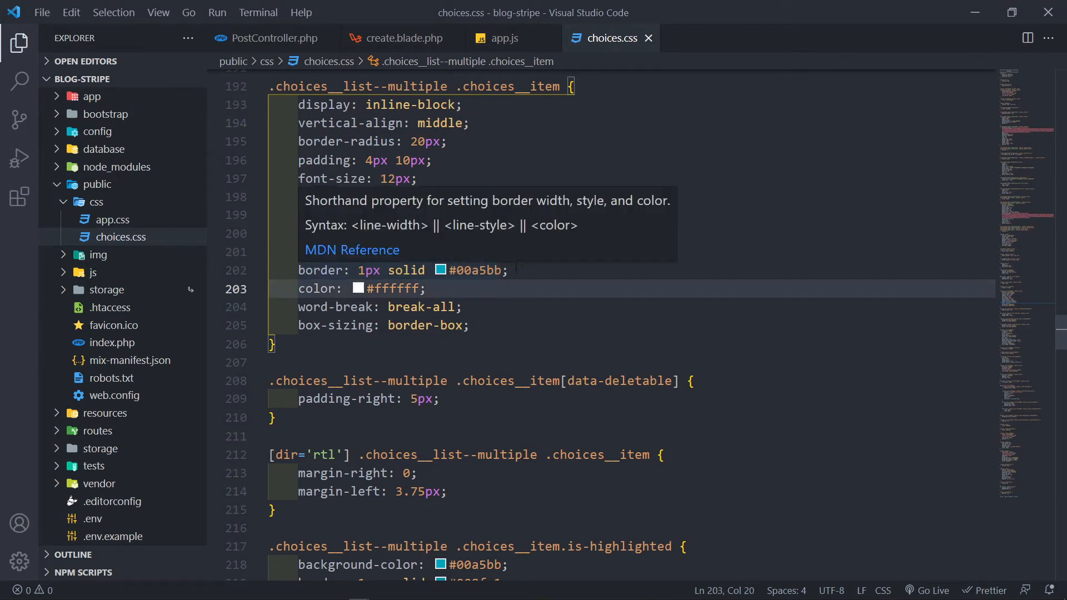
click(505, 323)
scroll(504, 324, down, 6)
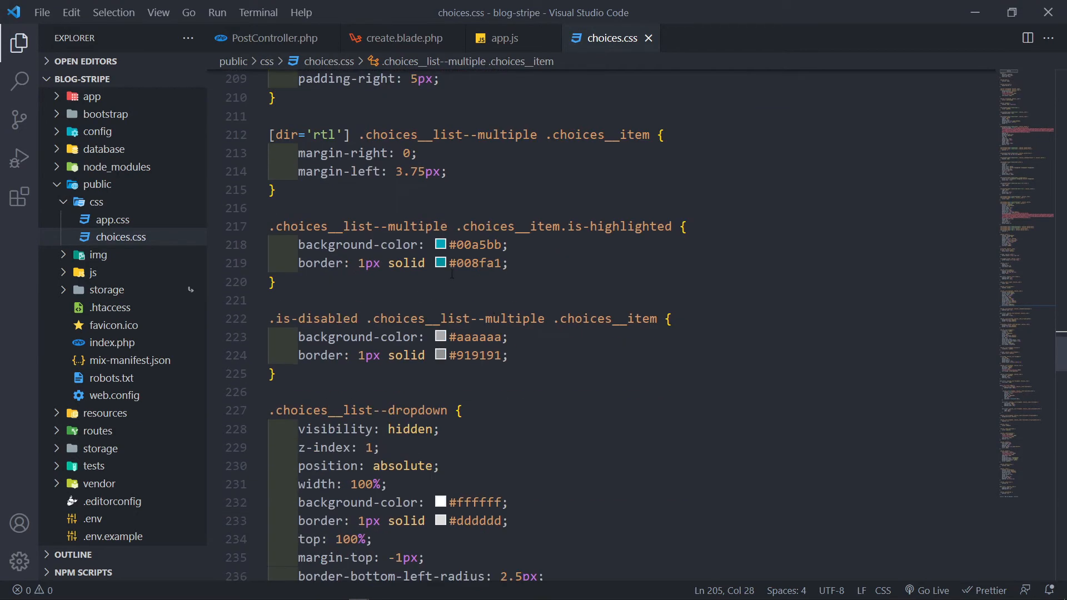
Step: Close choices.css, app.js, create.blade.php and PostController.php and fold the Explorer tree
click(649, 38)
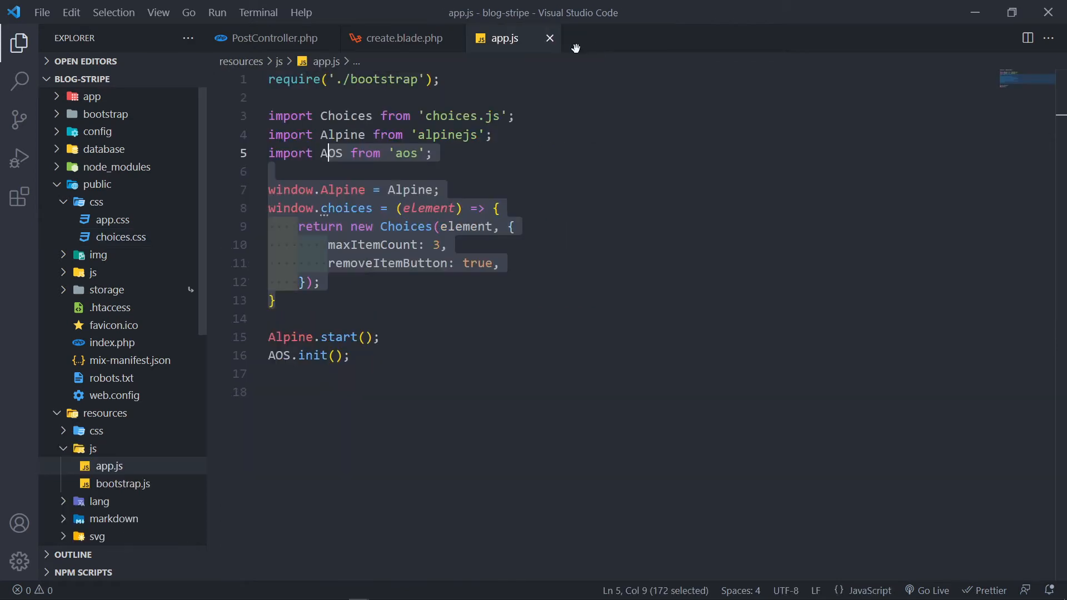
click(550, 38)
click(455, 38)
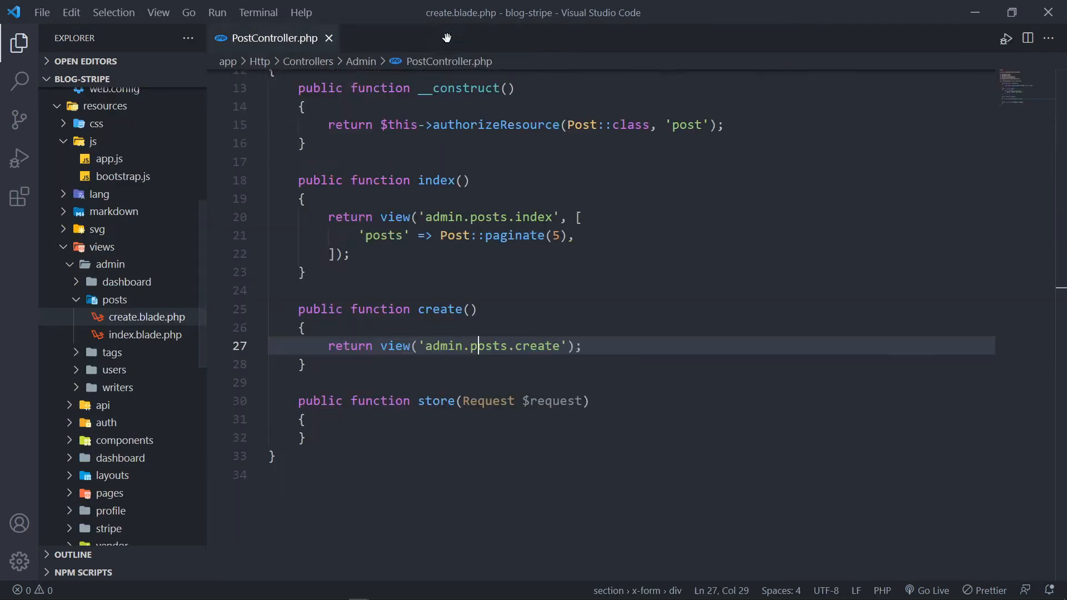
click(329, 38)
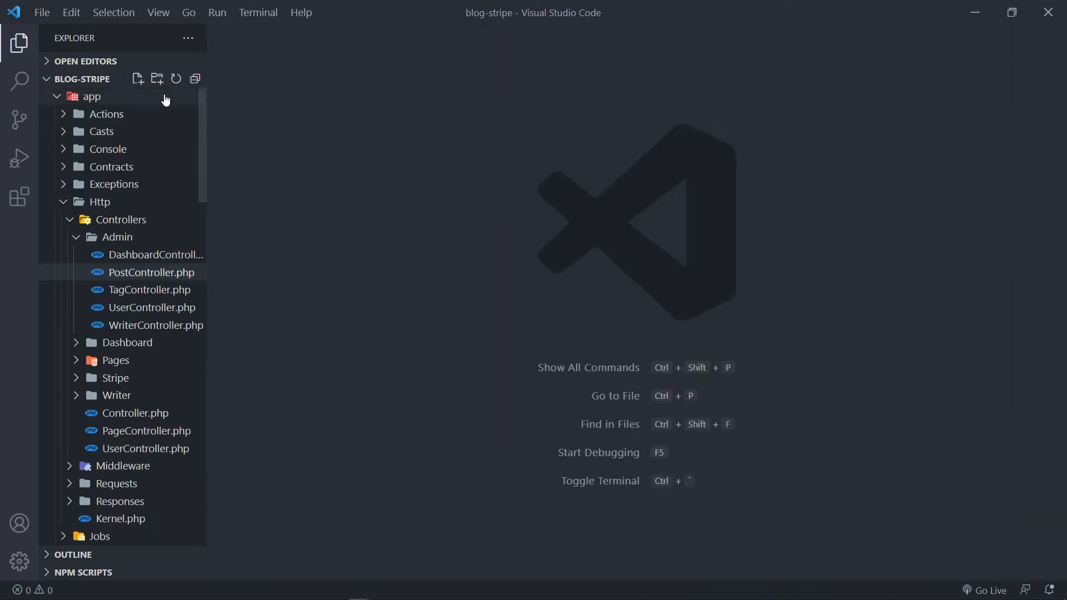
click(195, 78)
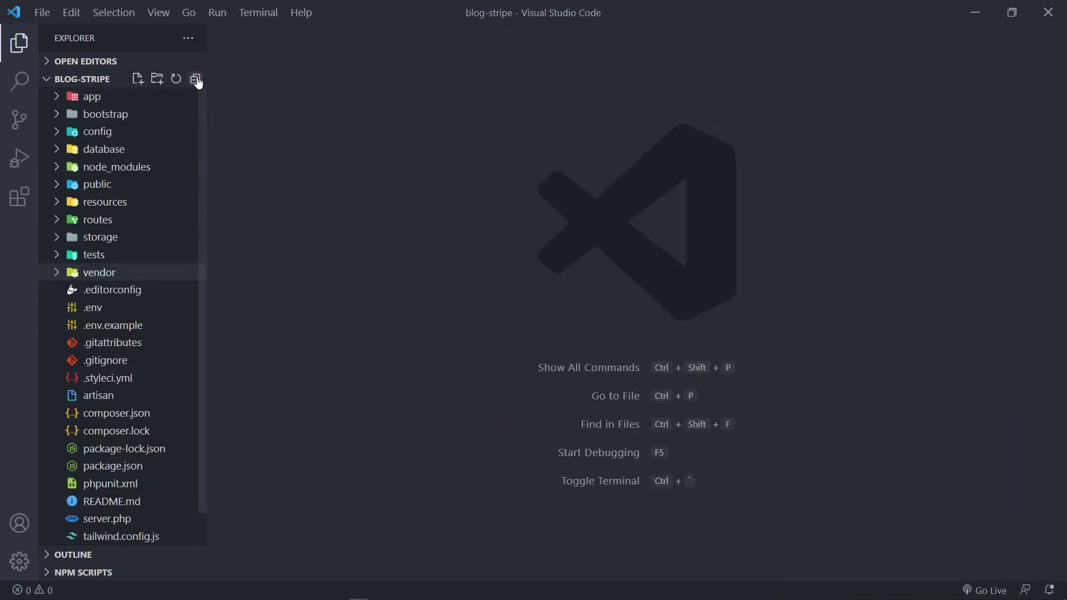
Step: Expand resources > views > layouts to reach admin.blade.php
click(105, 202)
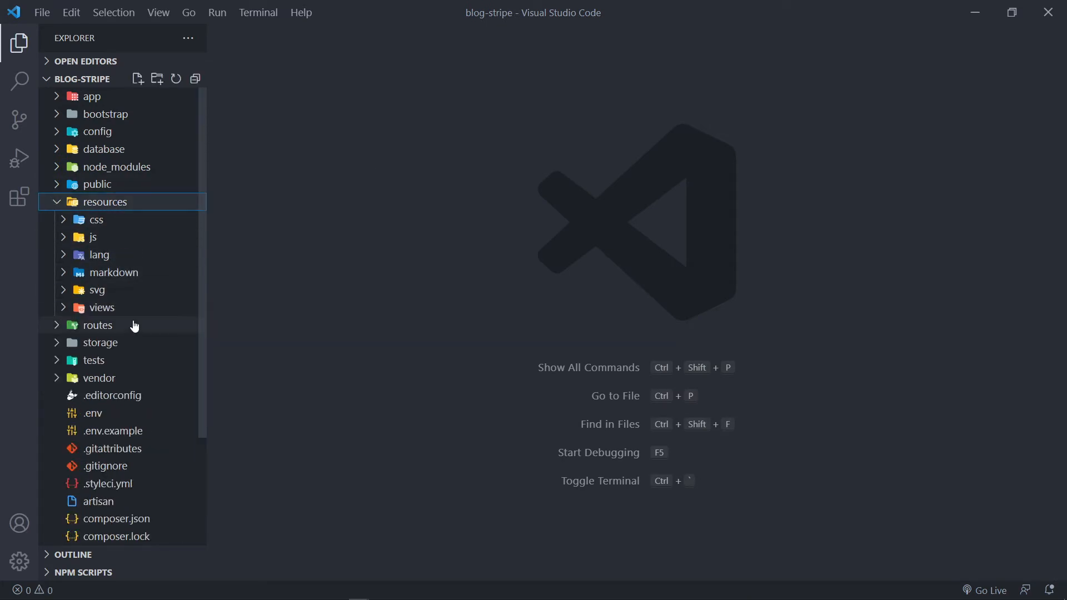
click(102, 307)
click(111, 412)
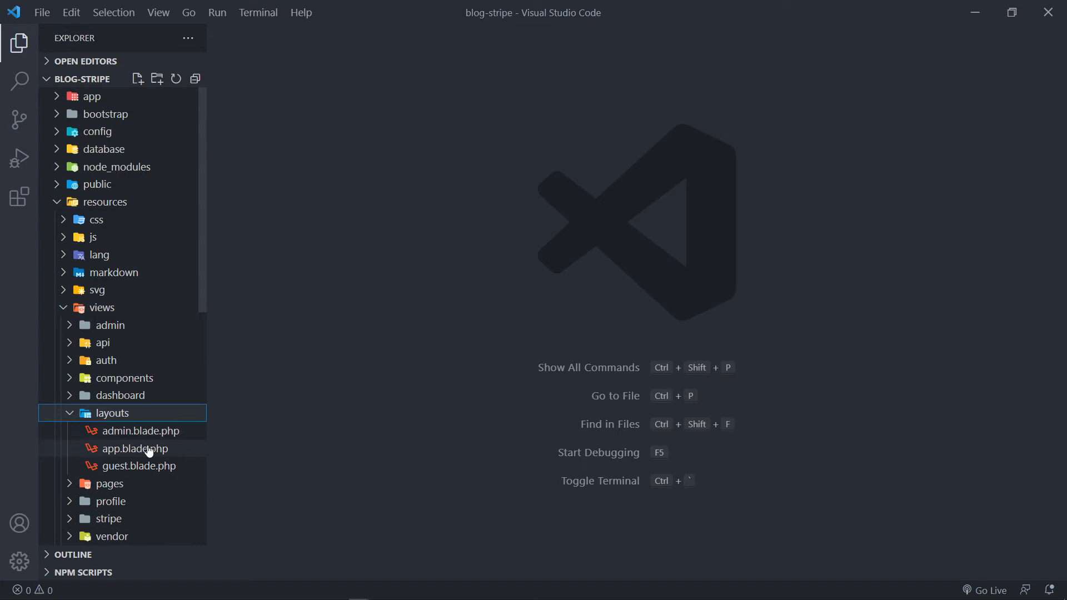
Step: Pin the admin layout file and start a new line under the Styles comment
click(141, 430)
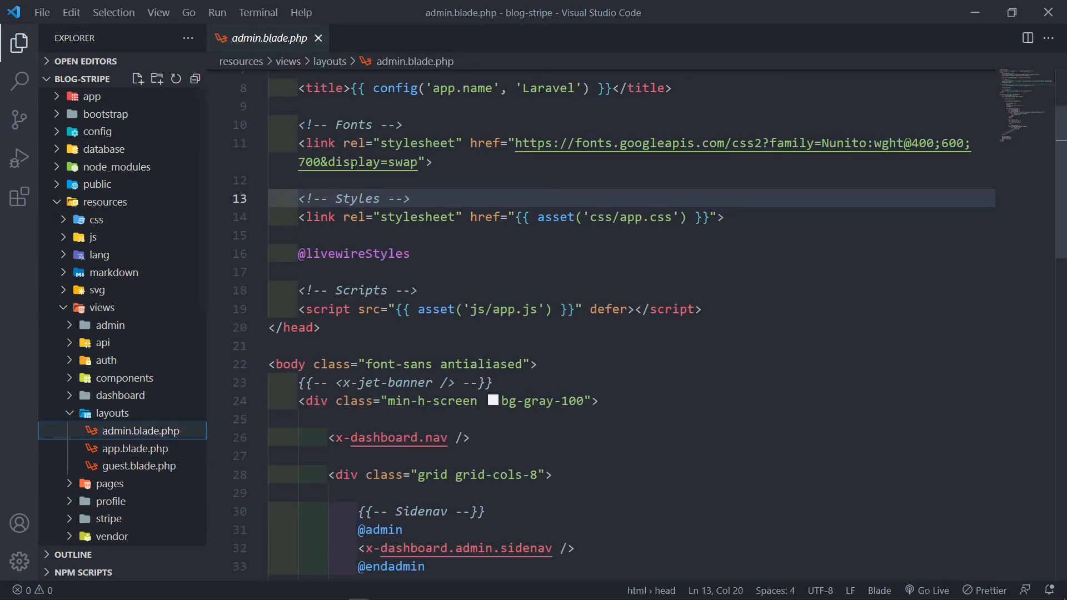
scroll(583, 250, up, 2)
double_click(269, 38)
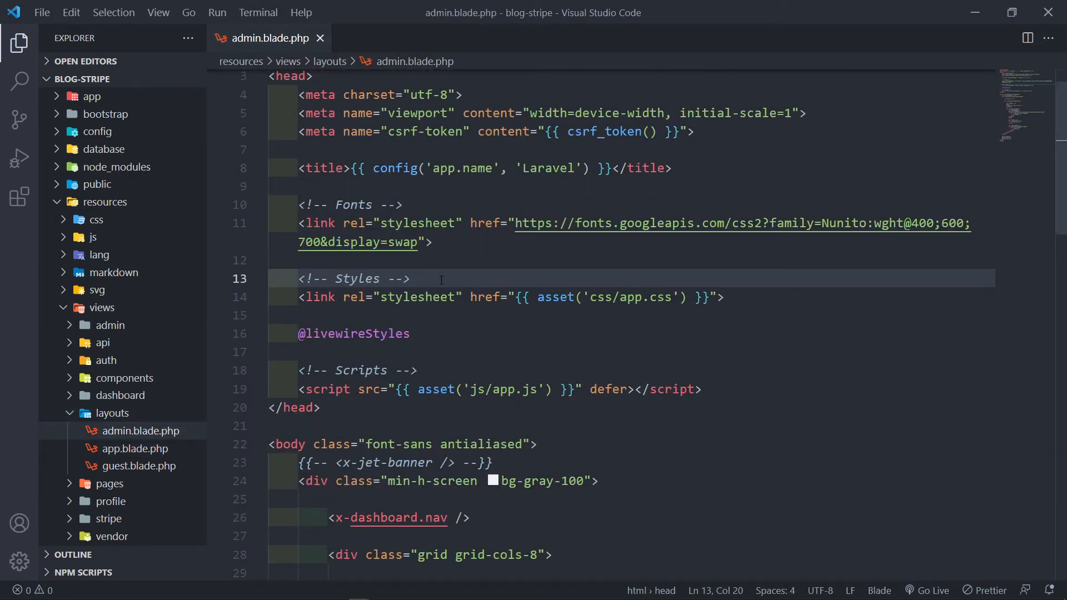
drag(757, 296, 290, 297)
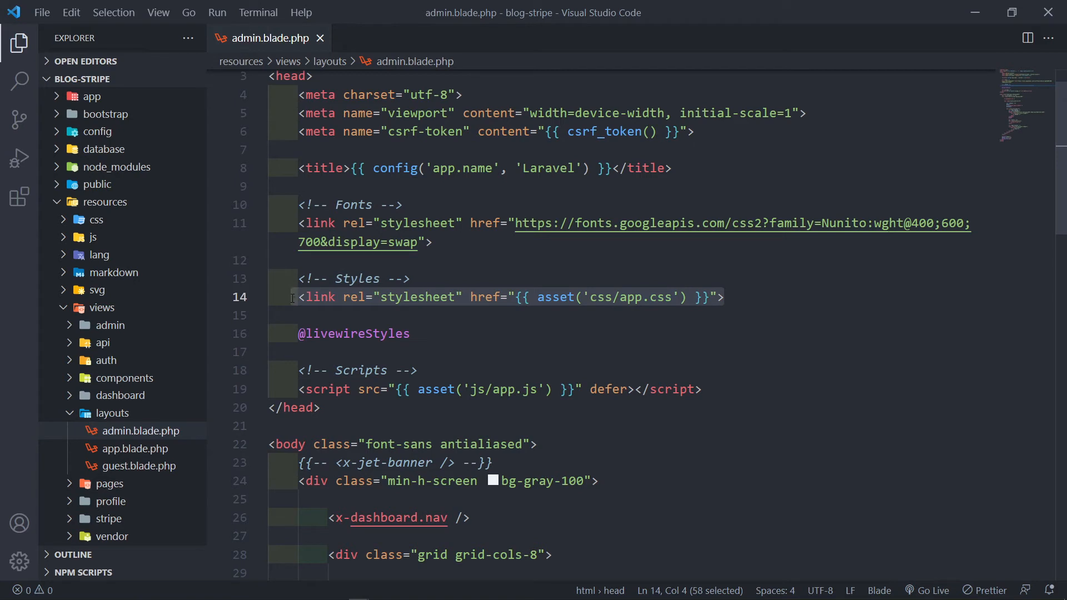
click(421, 278)
key(Return)
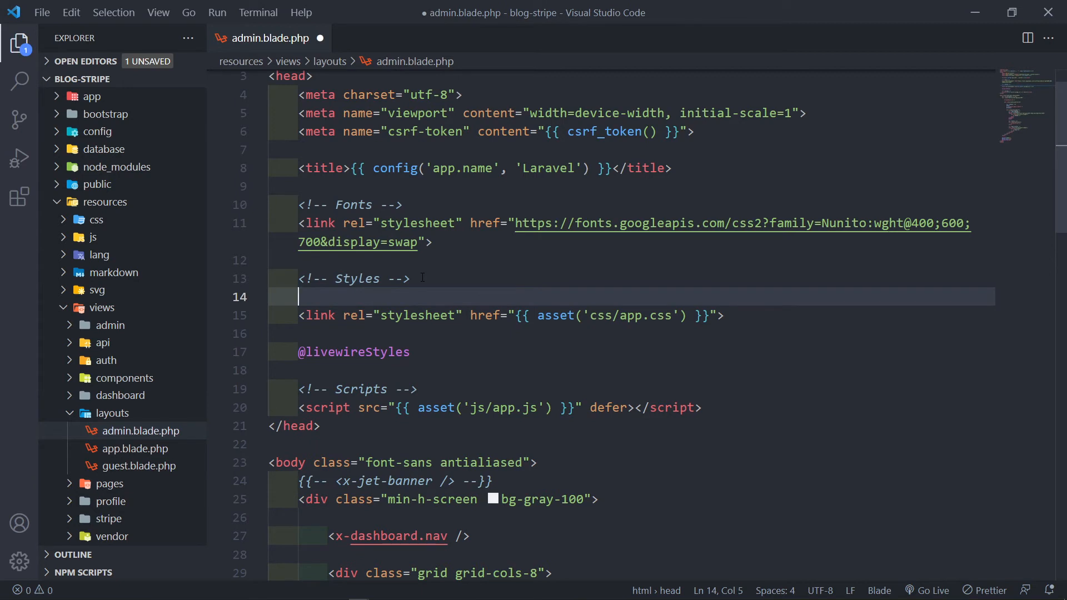
text(@st)
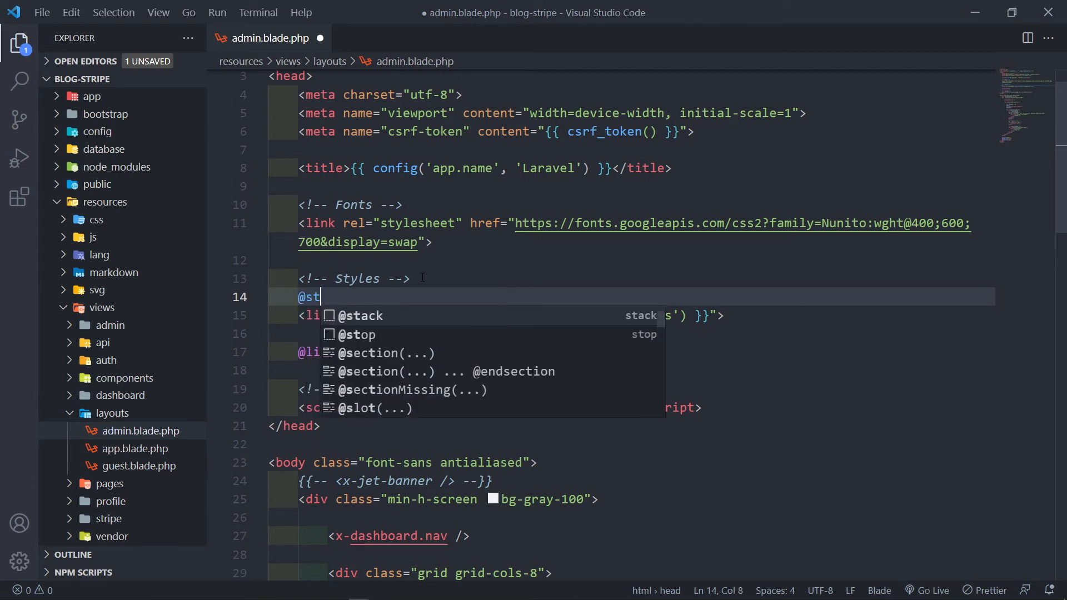
text(a)
key(Return)
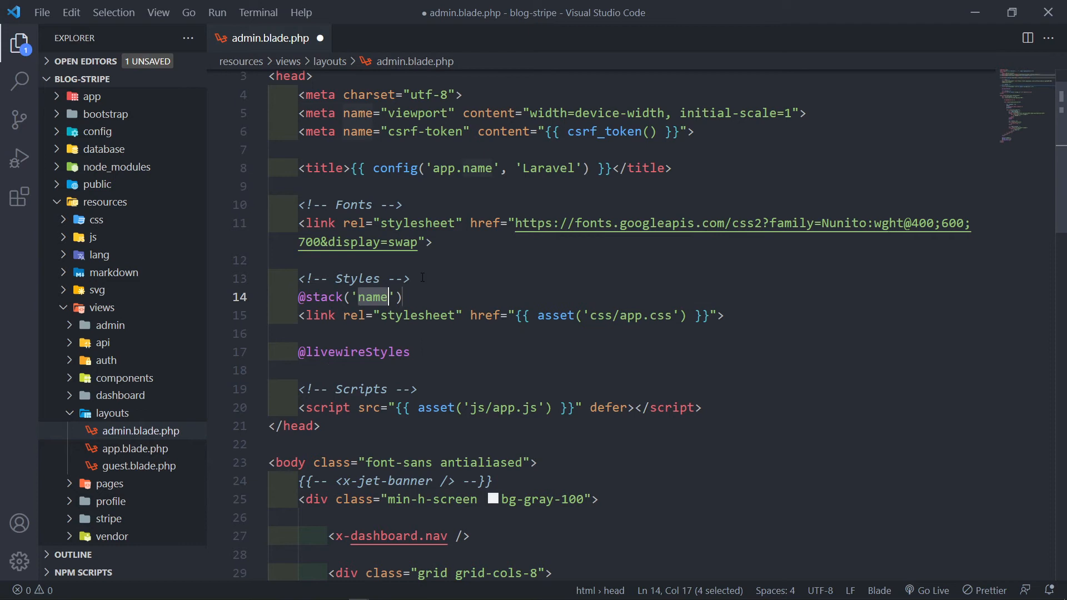
text(style)
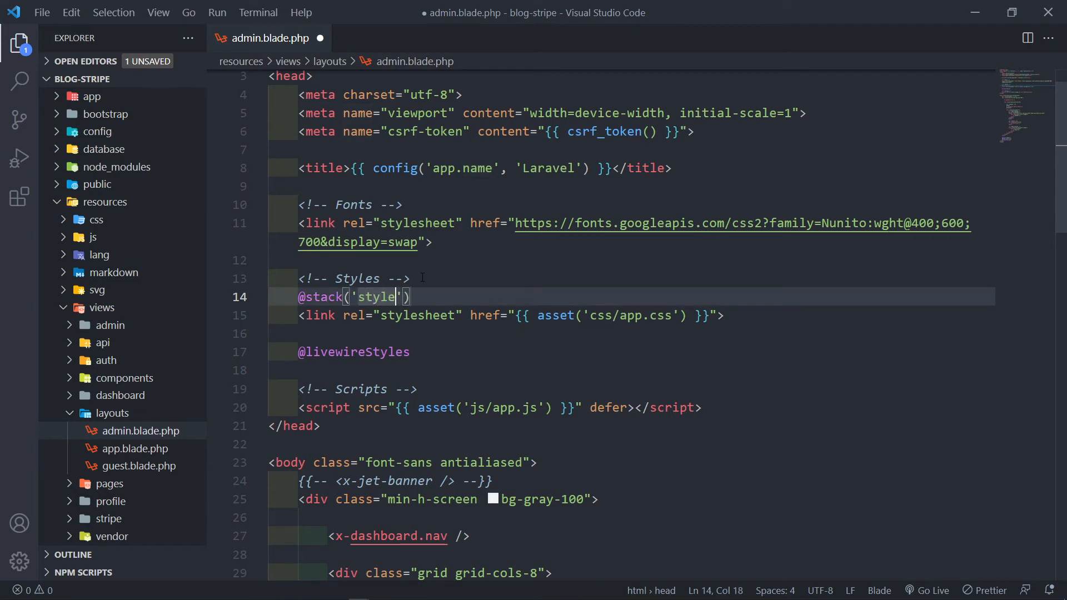
text(s)
key(ctrl+s)
key(Down)
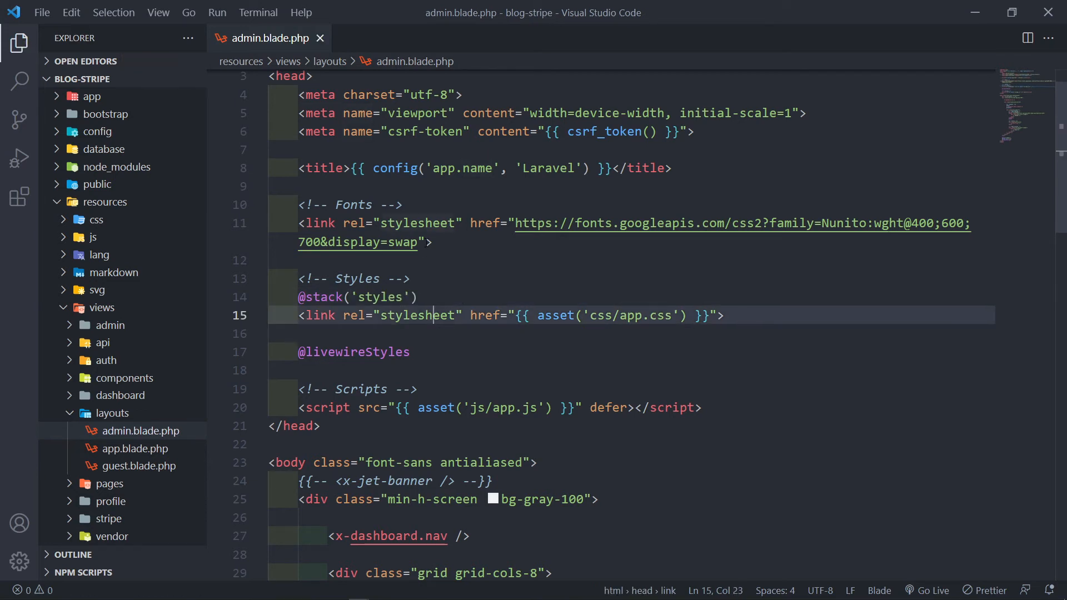
click(485, 388)
Step: Quick-open the Admin PostController via the file search for 'PostC'
key(ctrl+p)
text(P)
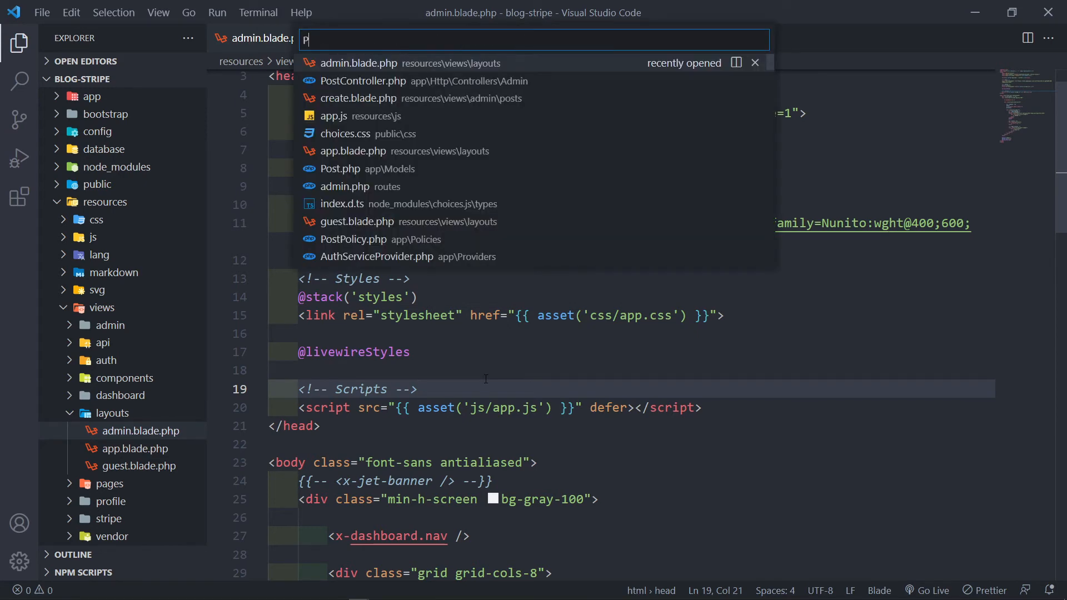
text(s)
key(BackSpace)
text(os)
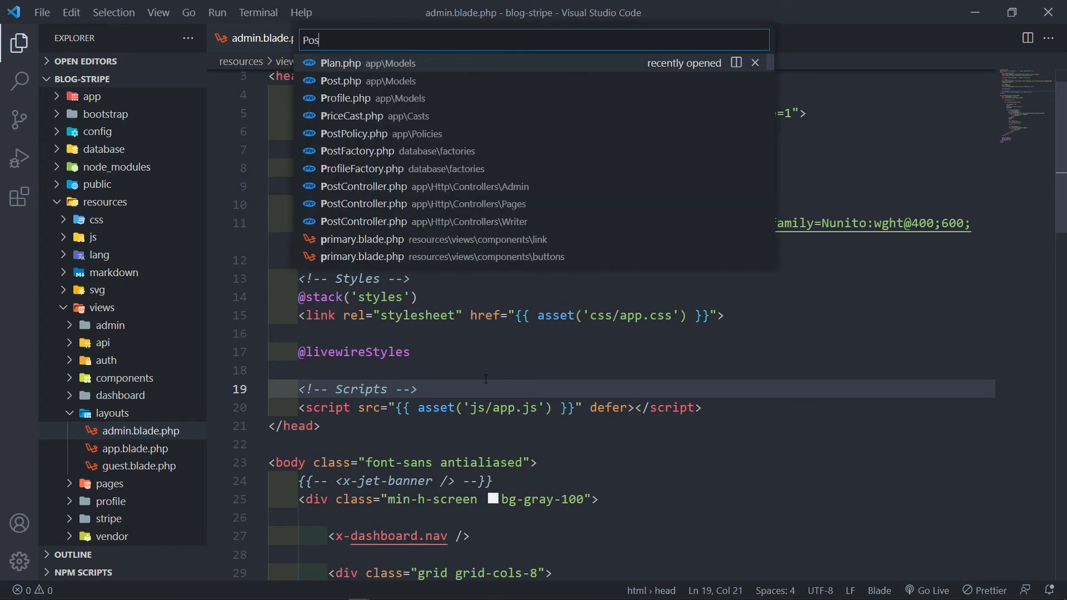
text(tC)
key(Return)
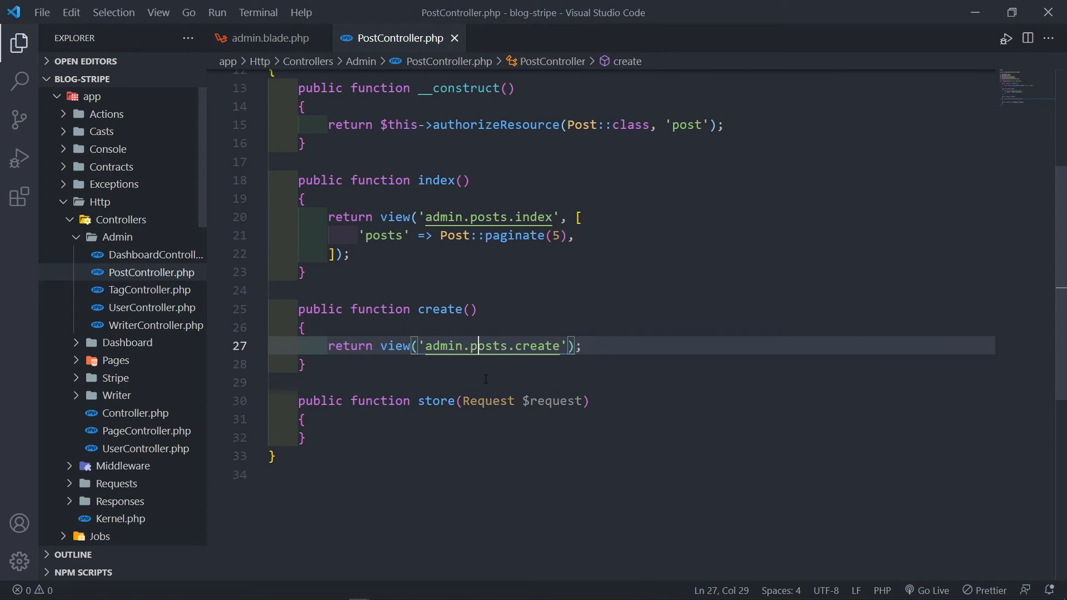
key(Down)
Step: Follow the create method's view into create.blade.php and bring that view forward
ctrl+click(502, 345)
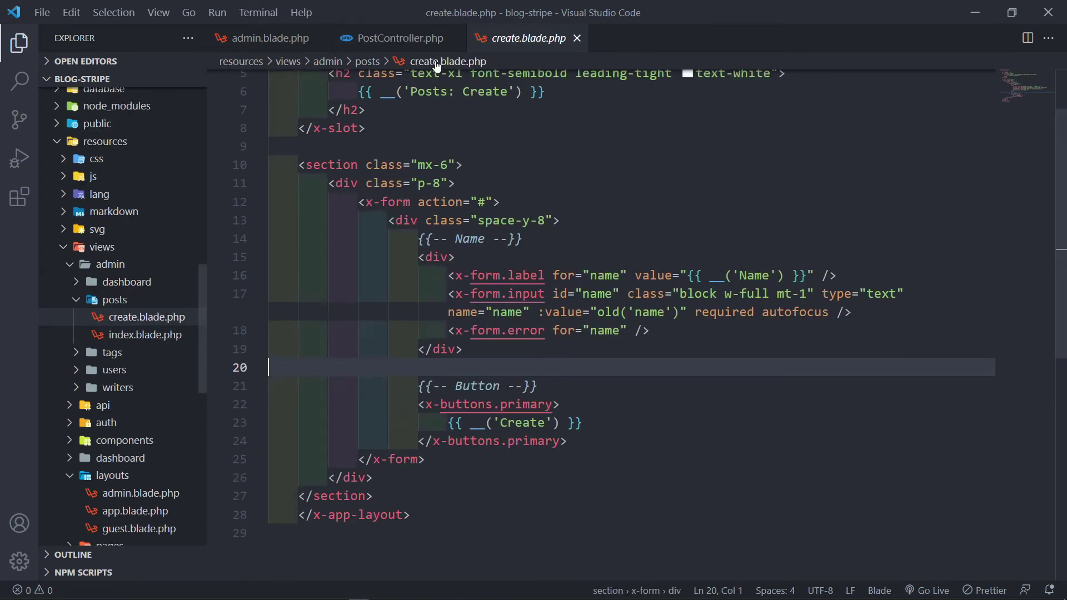
click(401, 38)
drag(310, 365, 298, 309)
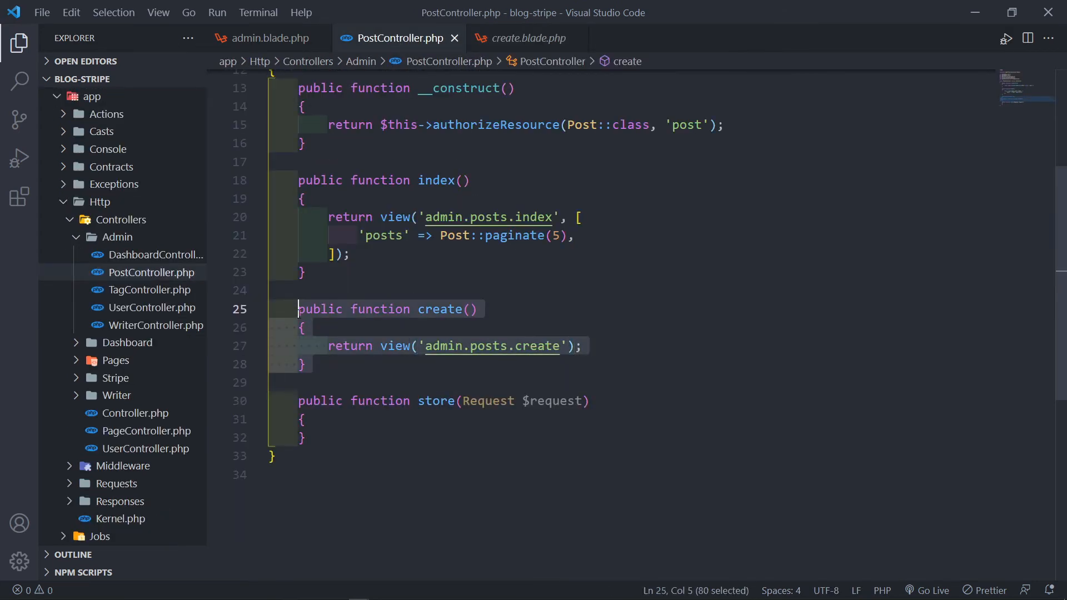
click(528, 37)
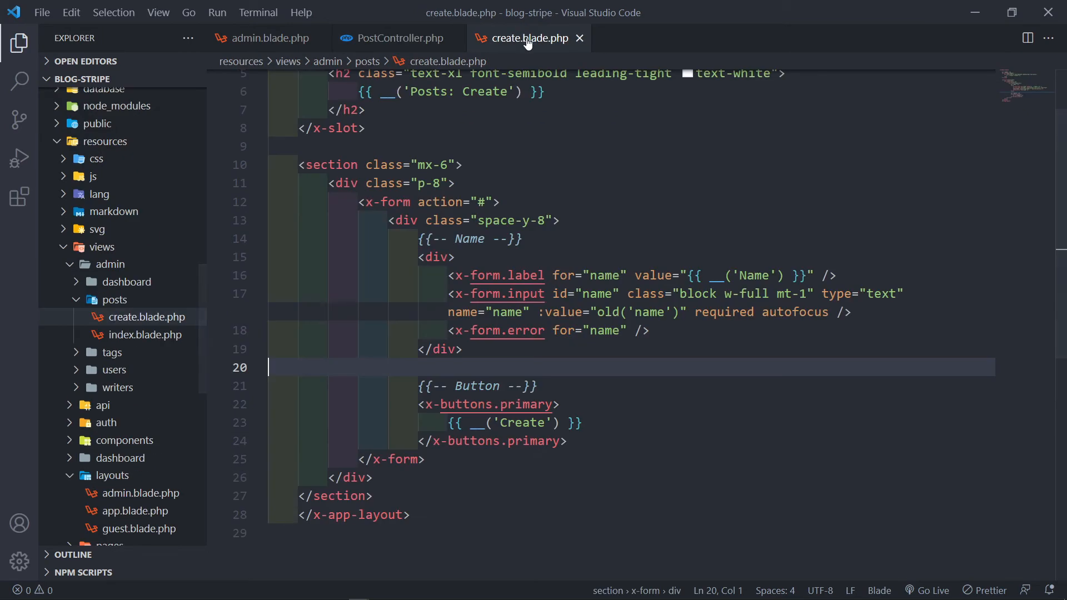
scroll(491, 191, up, 2)
click(406, 79)
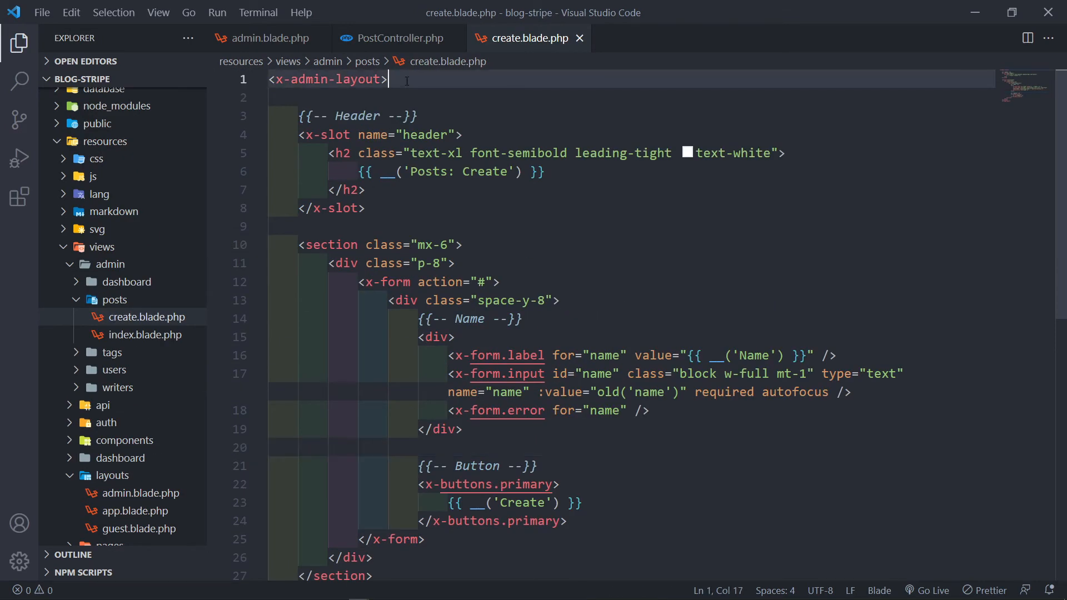
key(Return)
key(Return)
text(@)
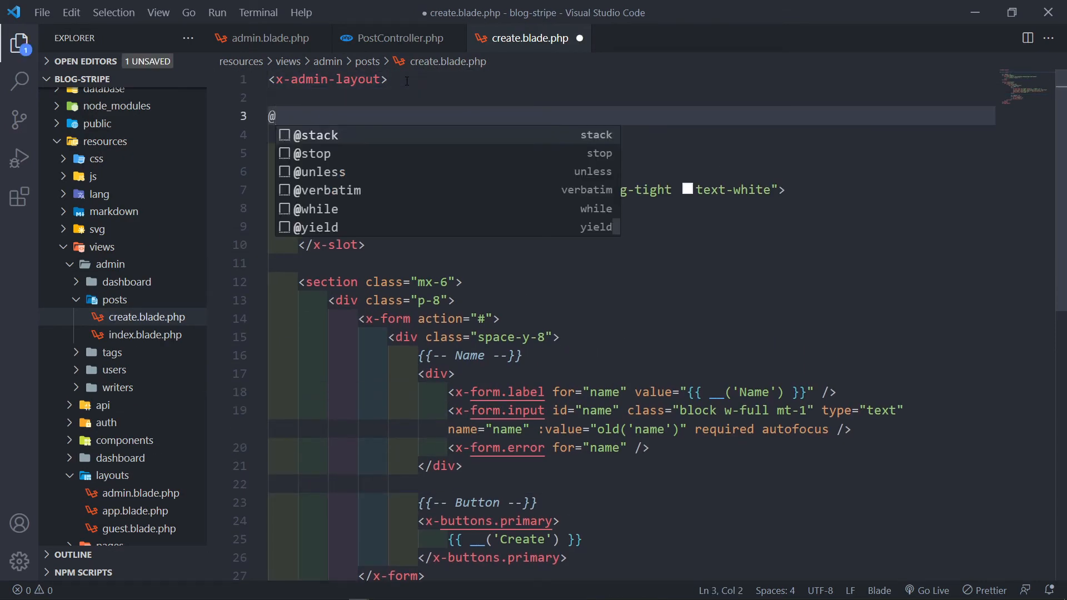
text(push)
key(Down)
key(Return)
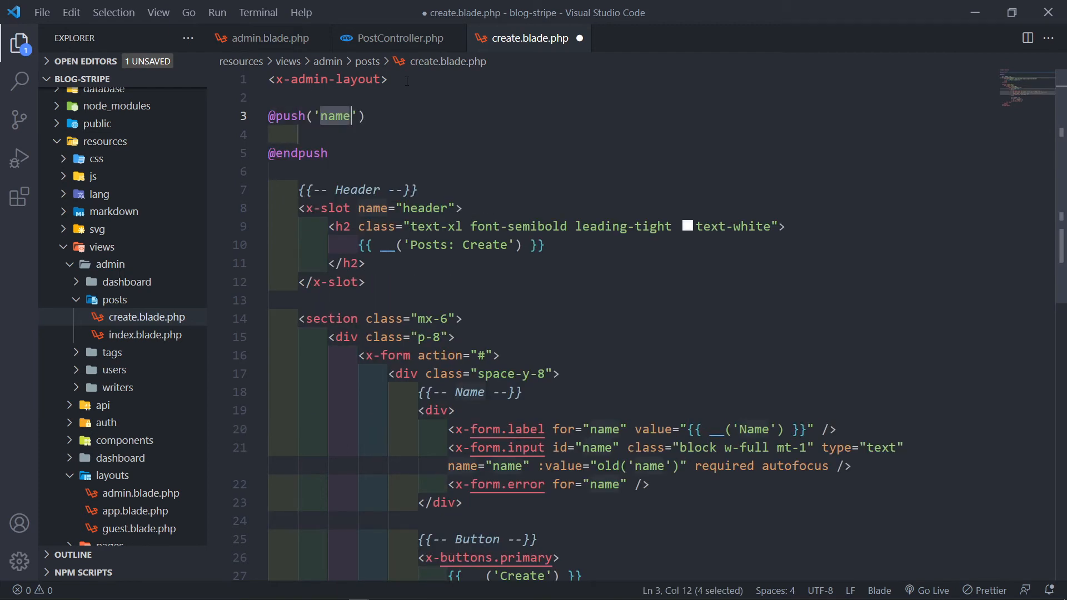
key(Tab)
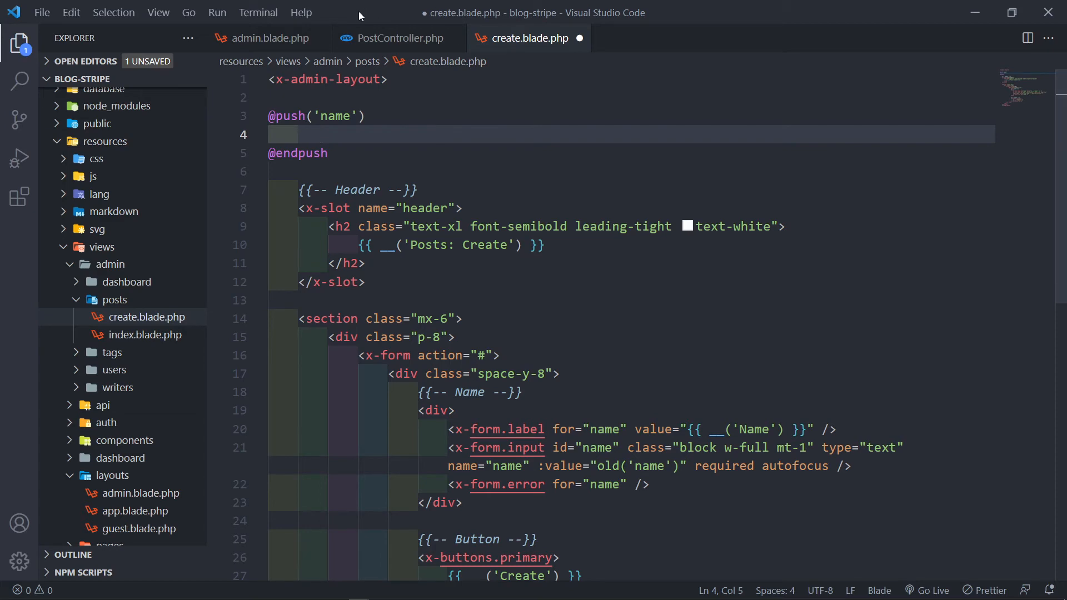
click(267, 38)
click(279, 371)
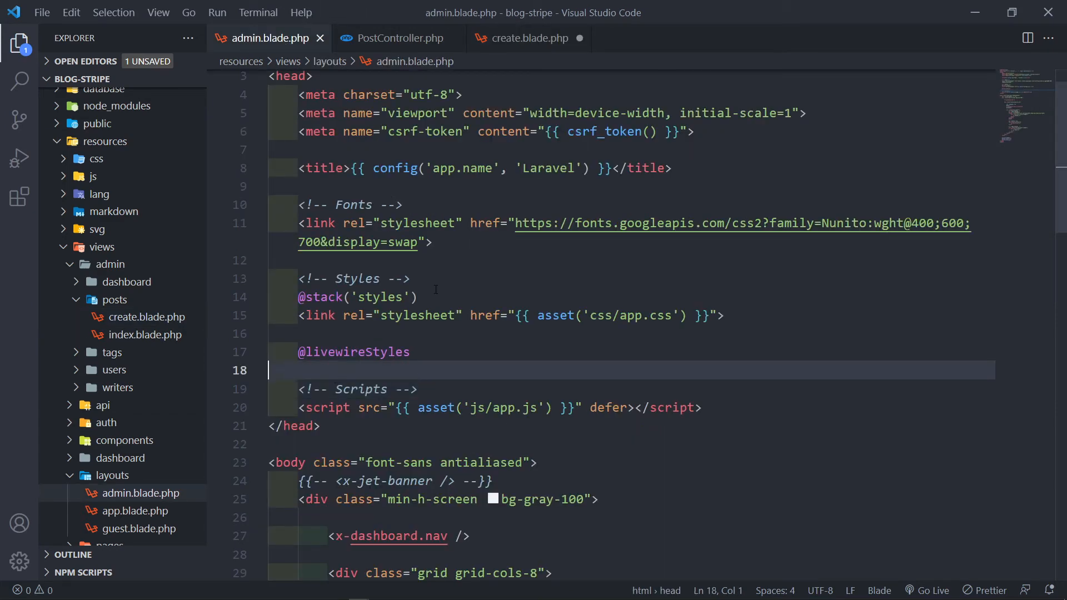
drag(418, 297, 321, 278)
click(526, 38)
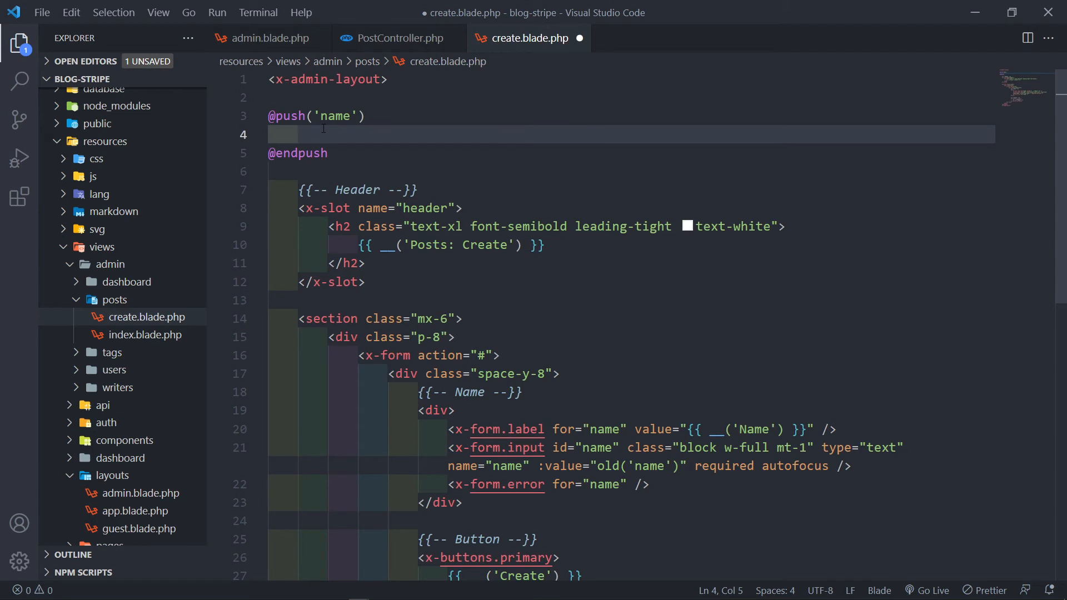
text(<)
Step: Expand a stylesheet link inside the push block pointing at choices.css
key(BackSpace)
text(lin)
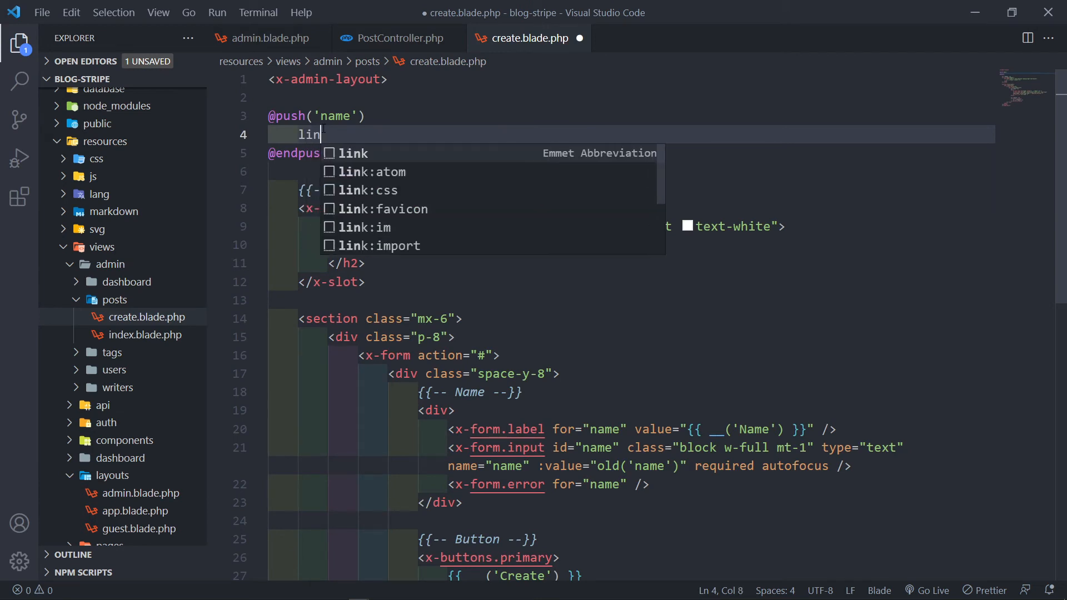
text(k)
key(Down)
key(Down)
key(Return)
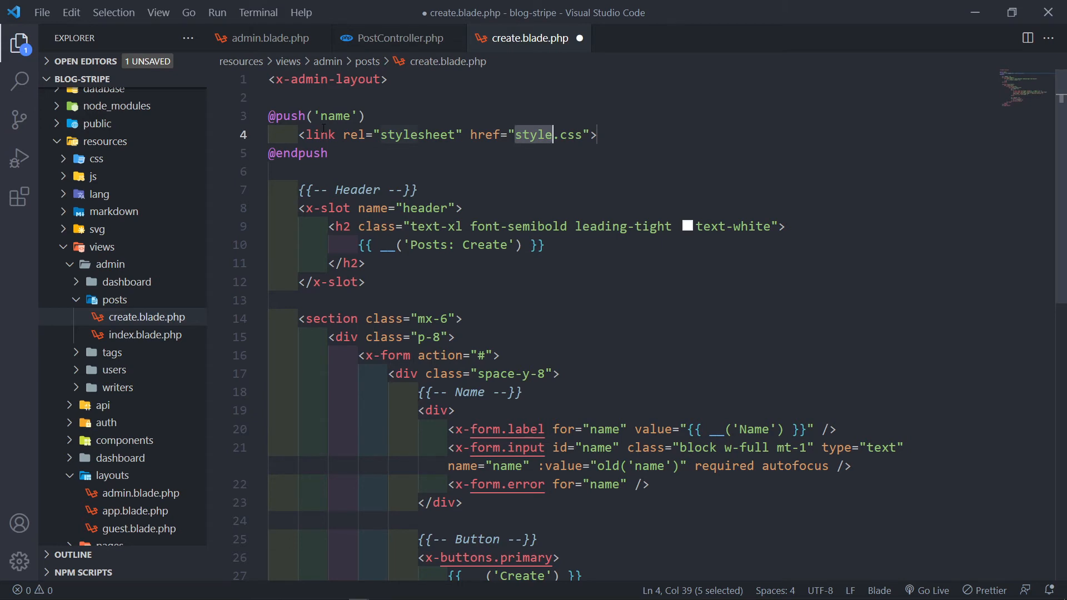
text(choices)
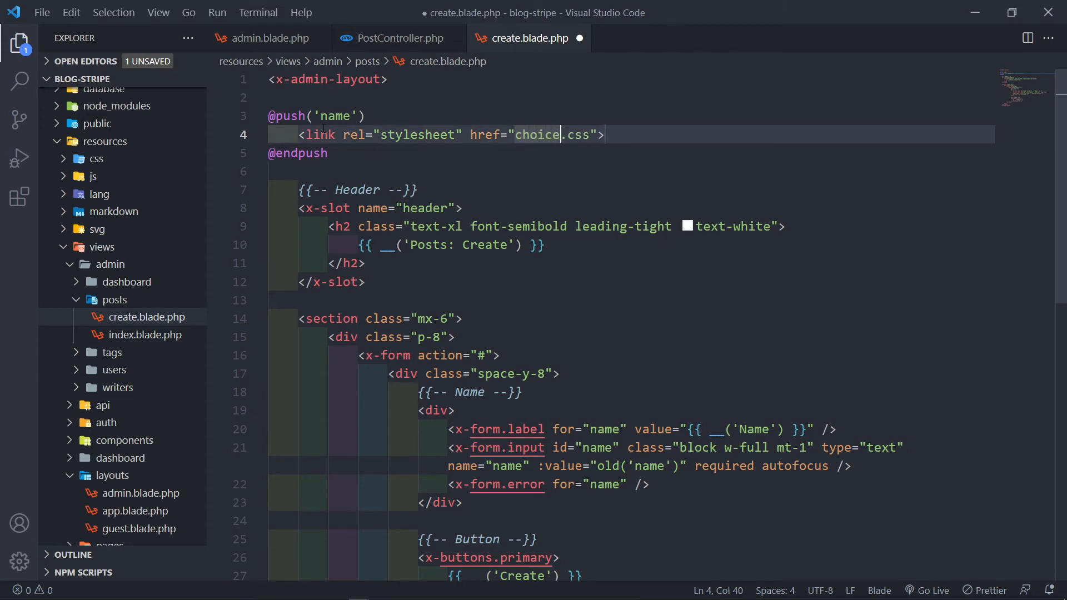
key(Left)
key(Left)
key(ctrl+shift+Right)
key(Down)
key(ctrl+u)
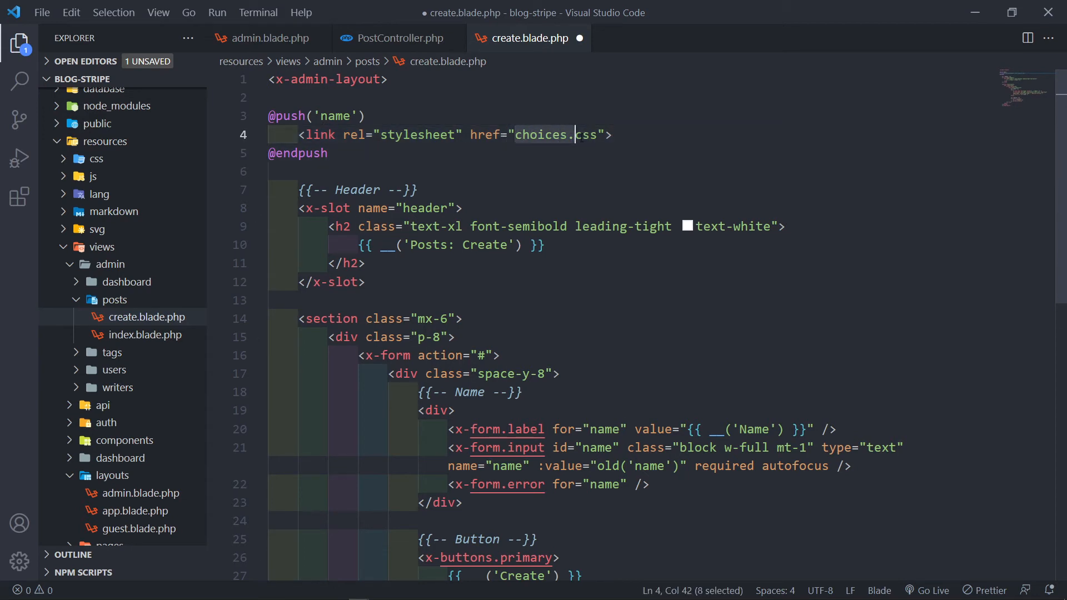
key(shift+Right)
key(shift+Right)
key(shift+Right)
text({{ )
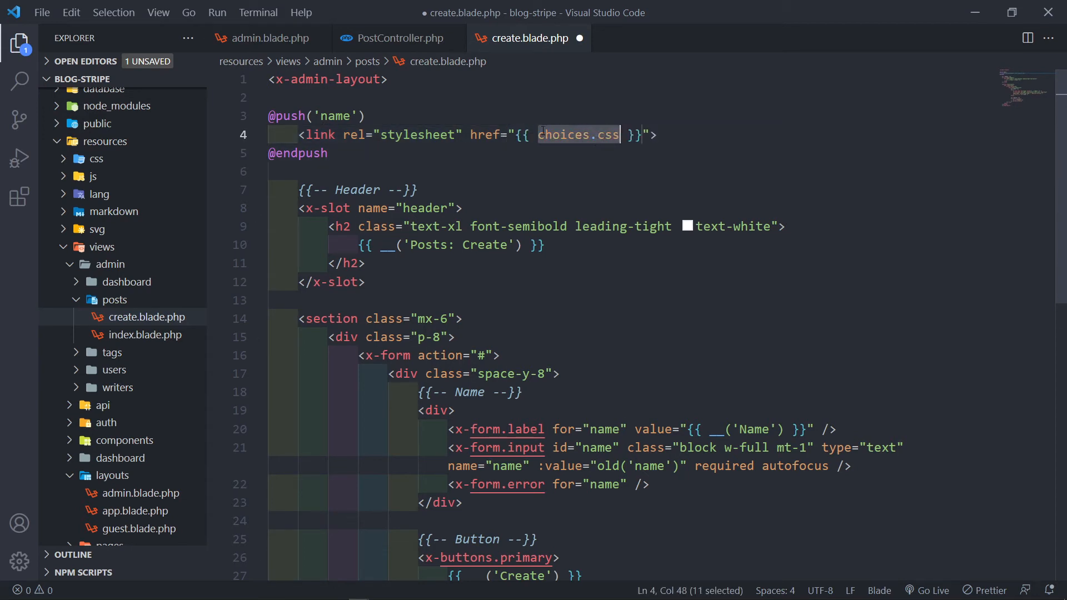
text('css/)
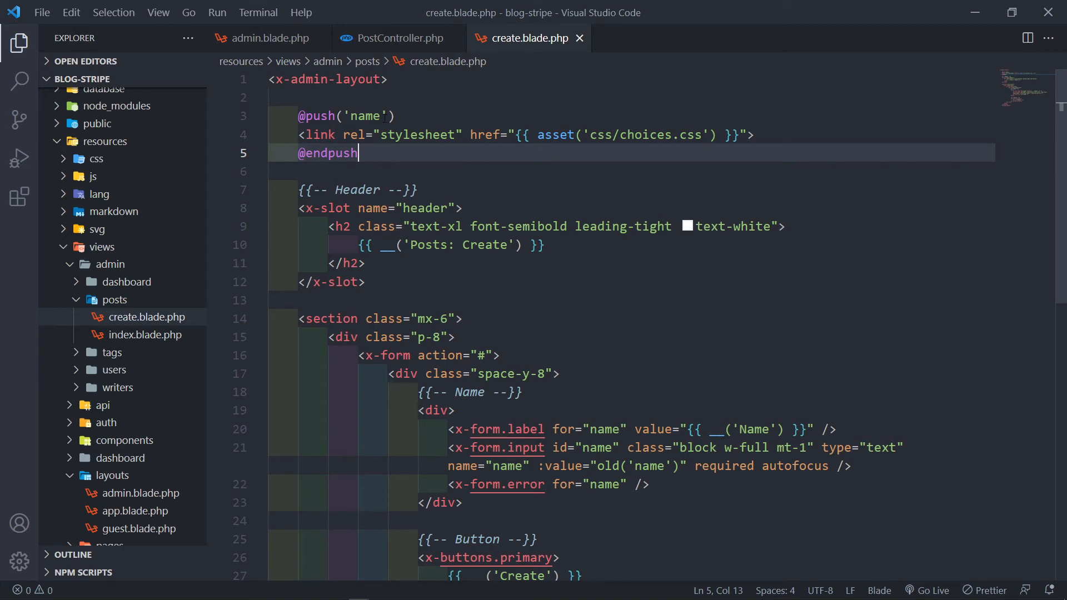
Step: Rename the push stack to 'styles' and confirm it matches the layout's stack
double_click(364, 117)
text(st)
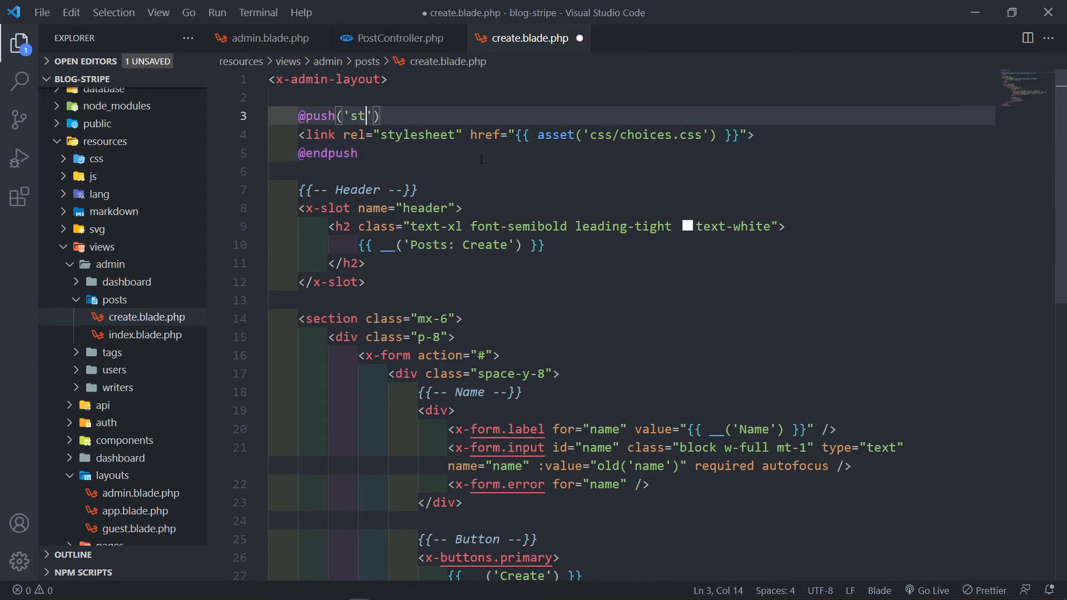
text(yles)
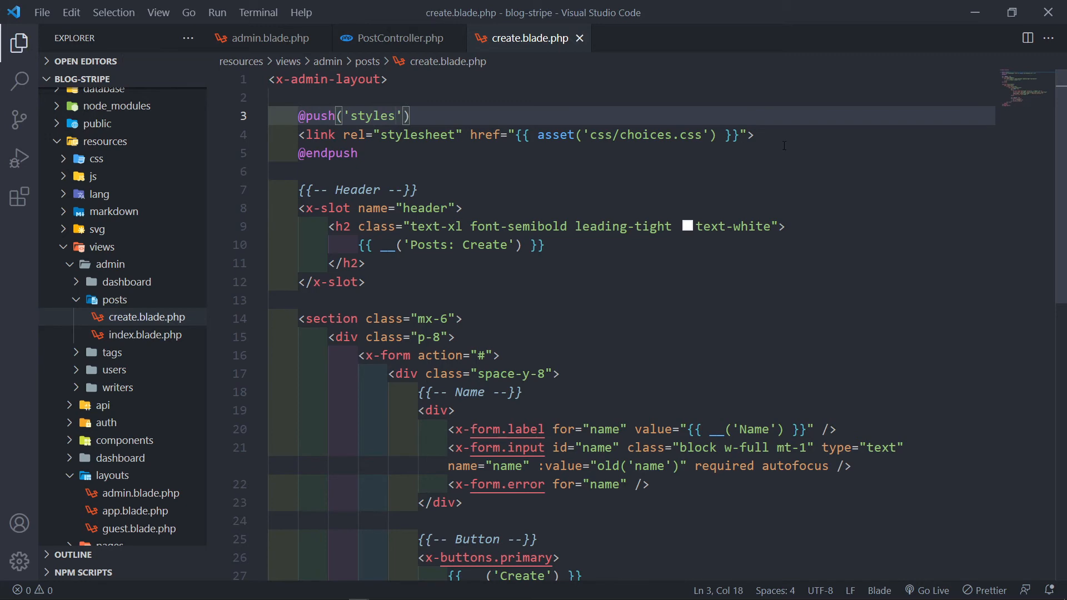
drag(287, 153, 305, 134)
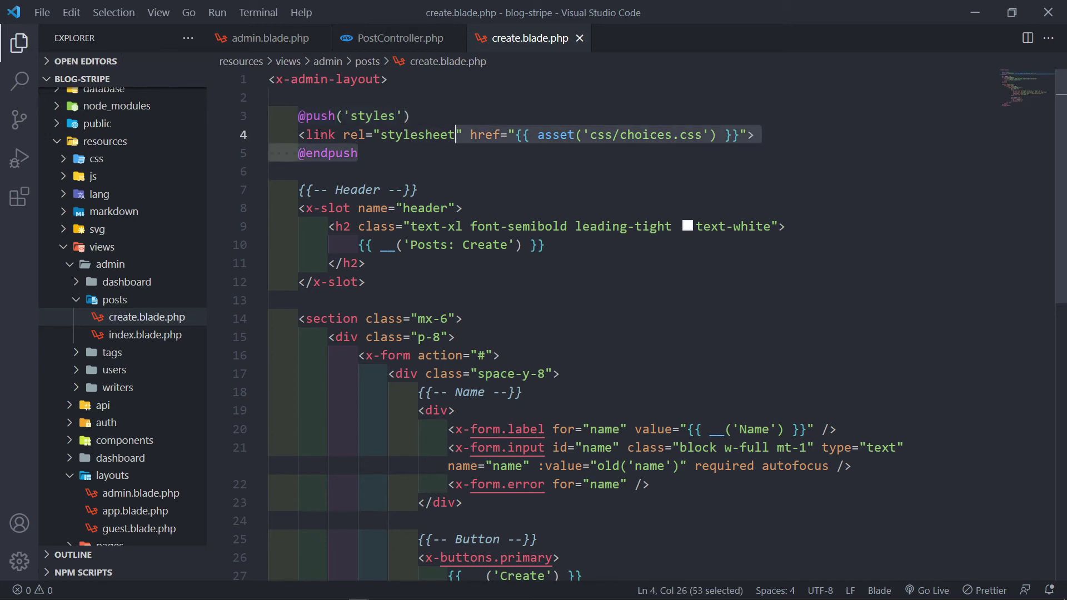
click(245, 38)
drag(417, 297, 306, 297)
Step: Add a {{-- Tags --}} comment block below the Name field and save
click(530, 37)
click(442, 171)
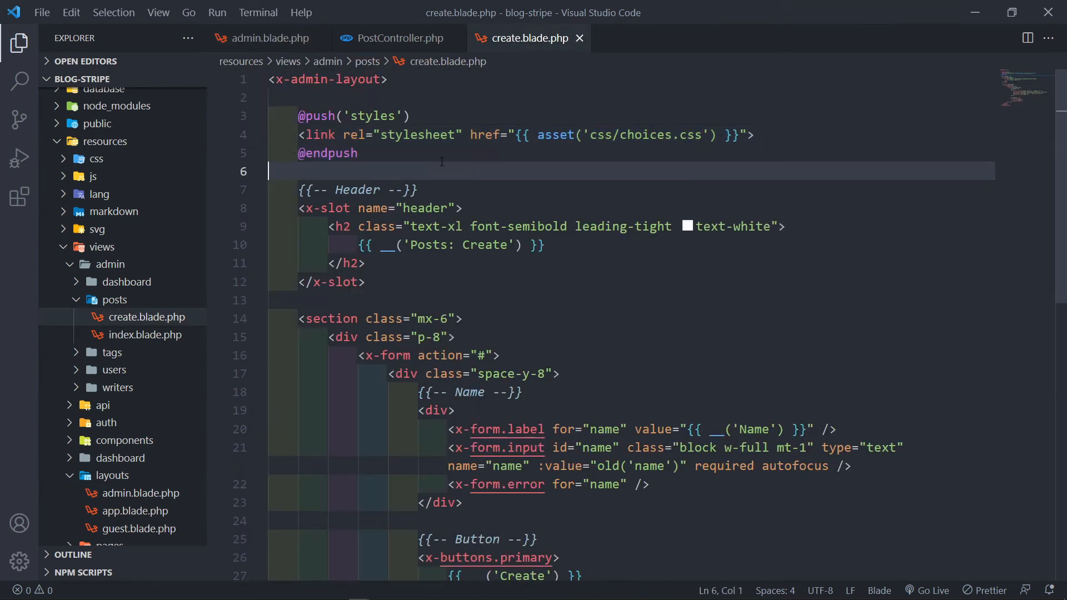
scroll(533, 334, down, 5)
scroll(534, 334, up, 5)
drag(270, 171, 225, 101)
scroll(533, 334, down, 3)
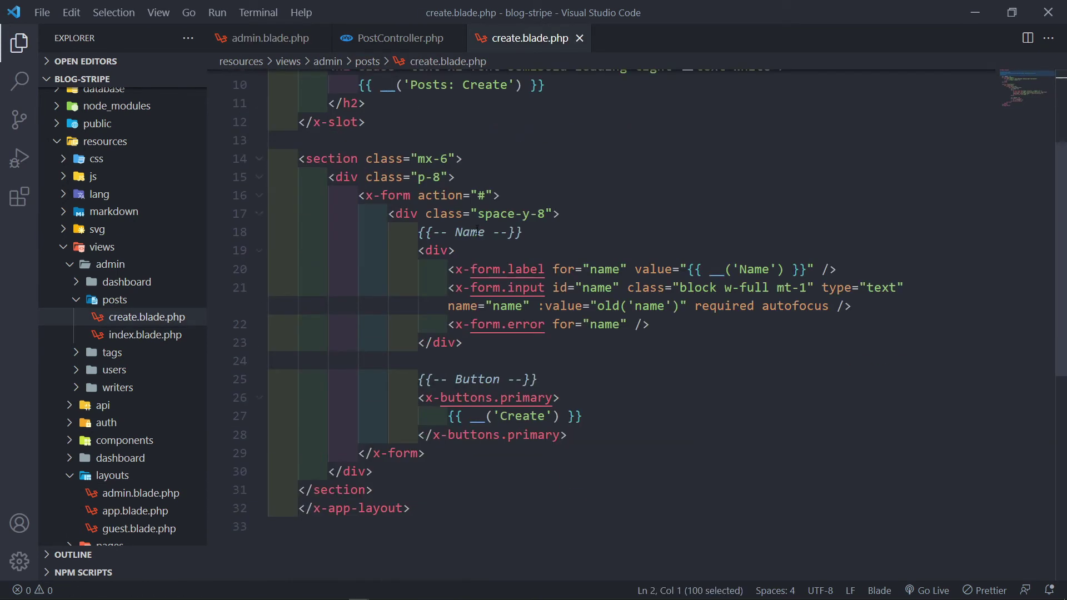
click(484, 342)
key(Return)
key(Return)
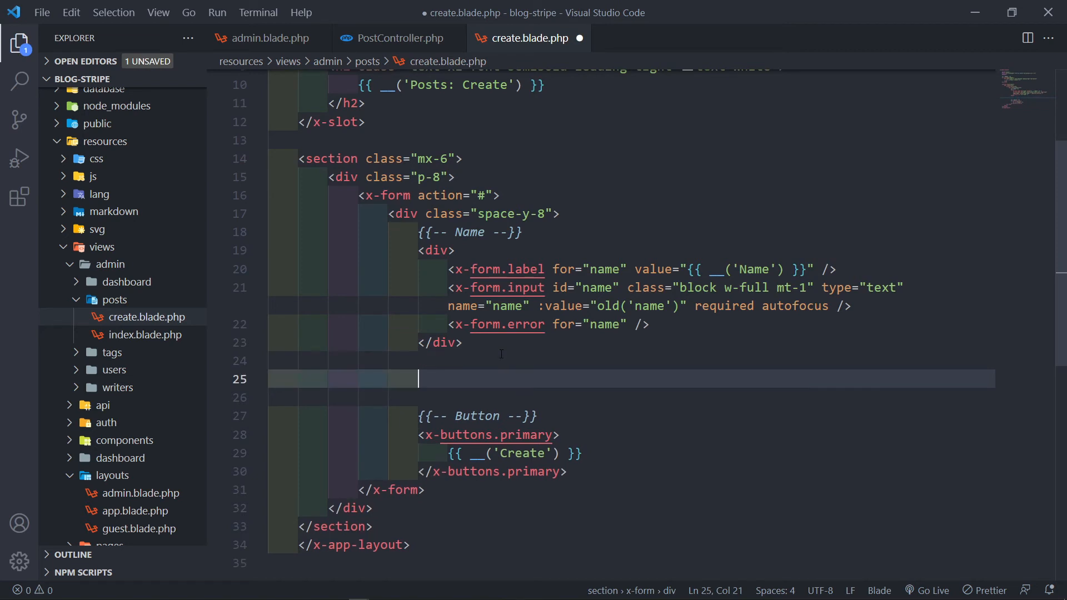
text({{-- Tags --)
key(Return)
key(Return)
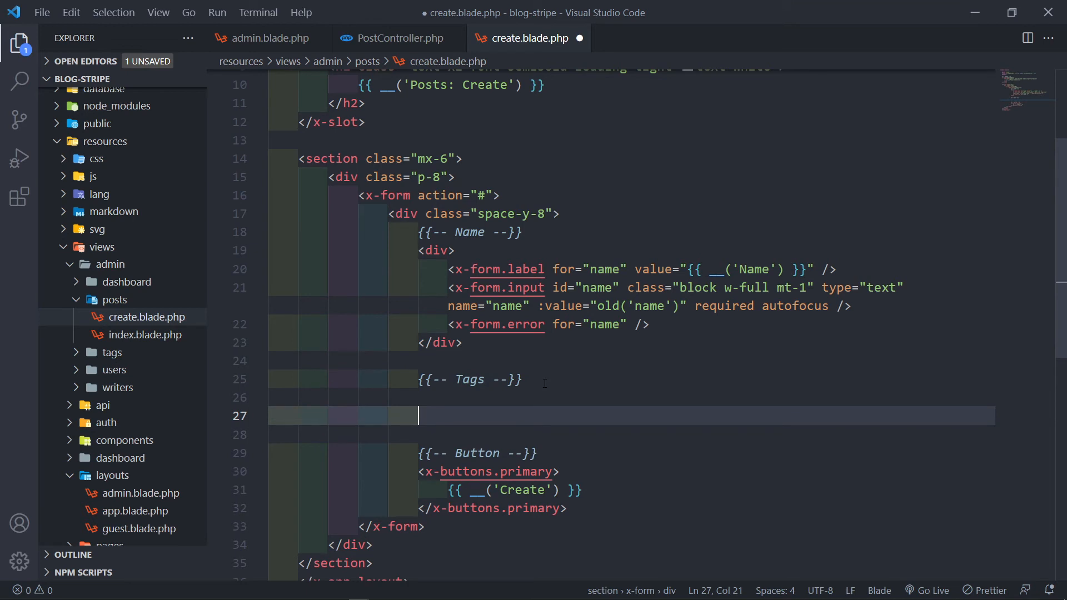
key(ctrl+s)
key(Tab)
key(Tab)
key(Tab)
key(Tab)
key(Tab)
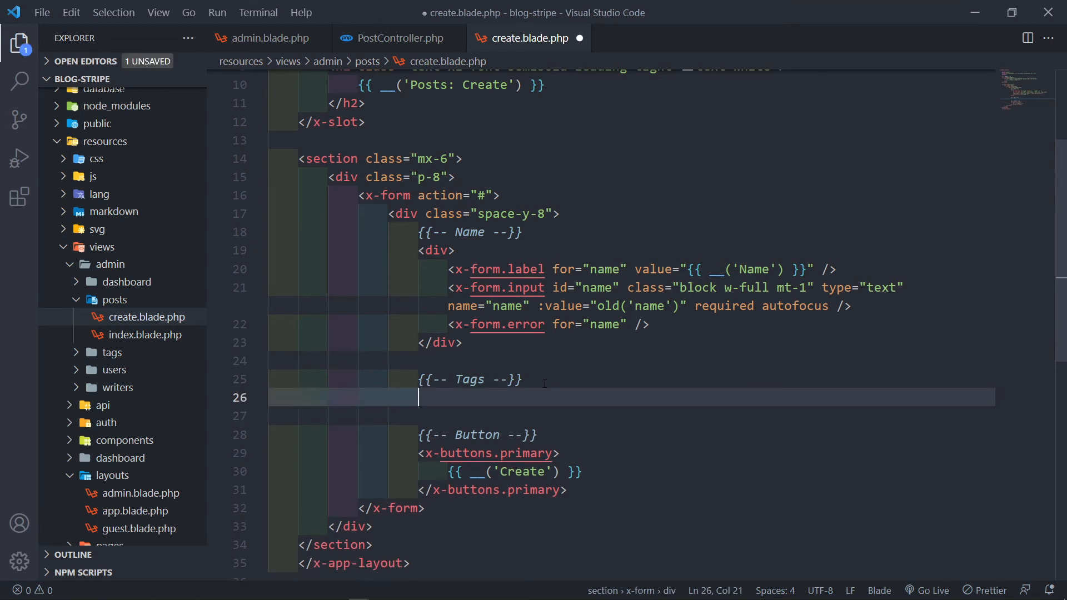
text(.)
key(Tab)
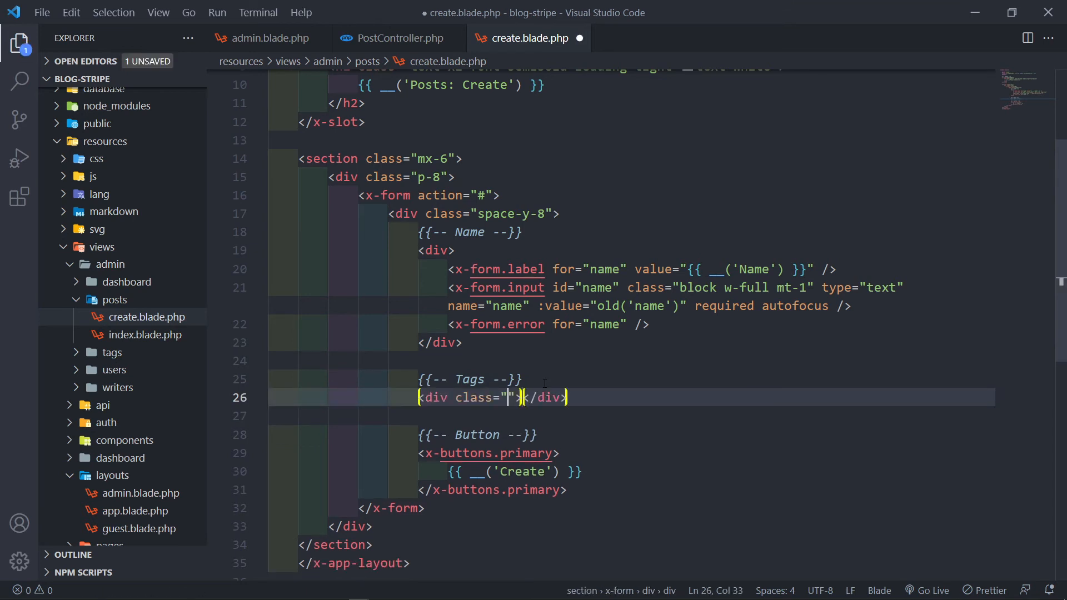
Step: Expand a div under Tags and paste the copied Name label line into it
click(521, 398)
key(Return)
key(Tab)
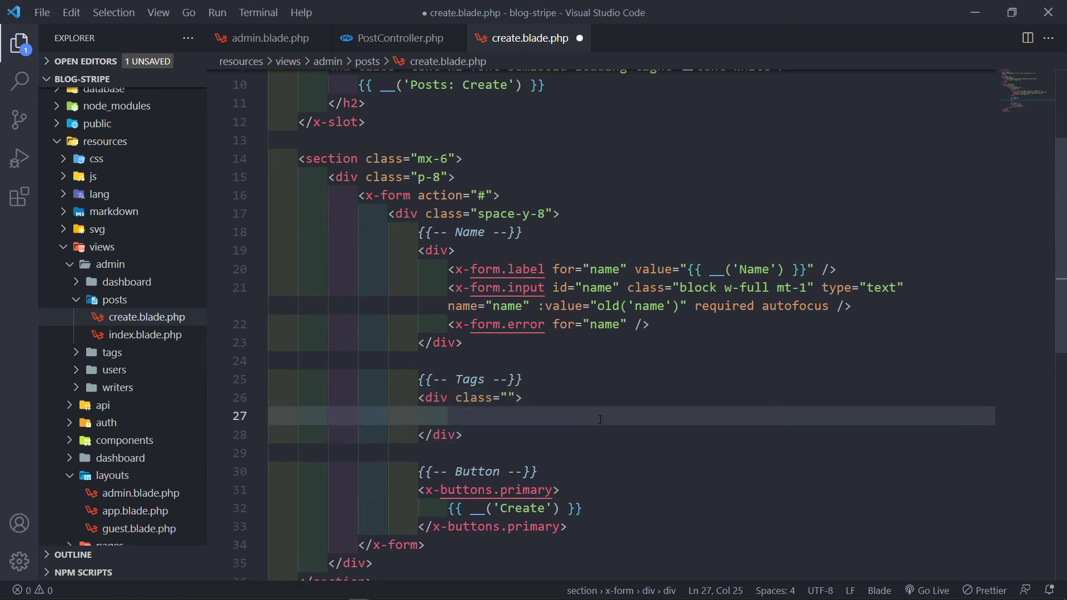
drag(836, 270, 448, 270)
key(ctrl+c)
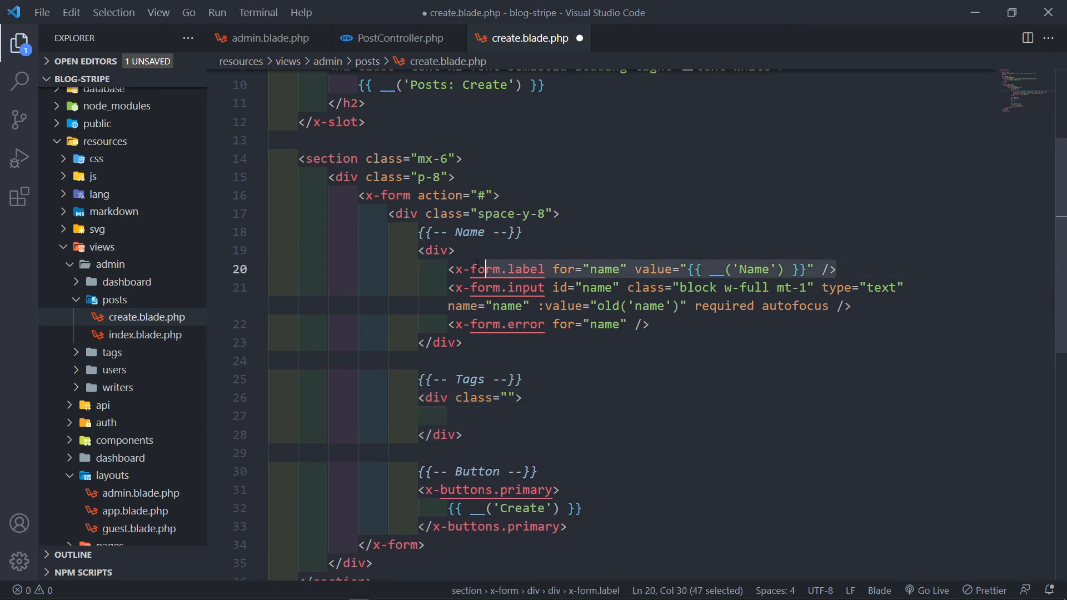
click(463, 416)
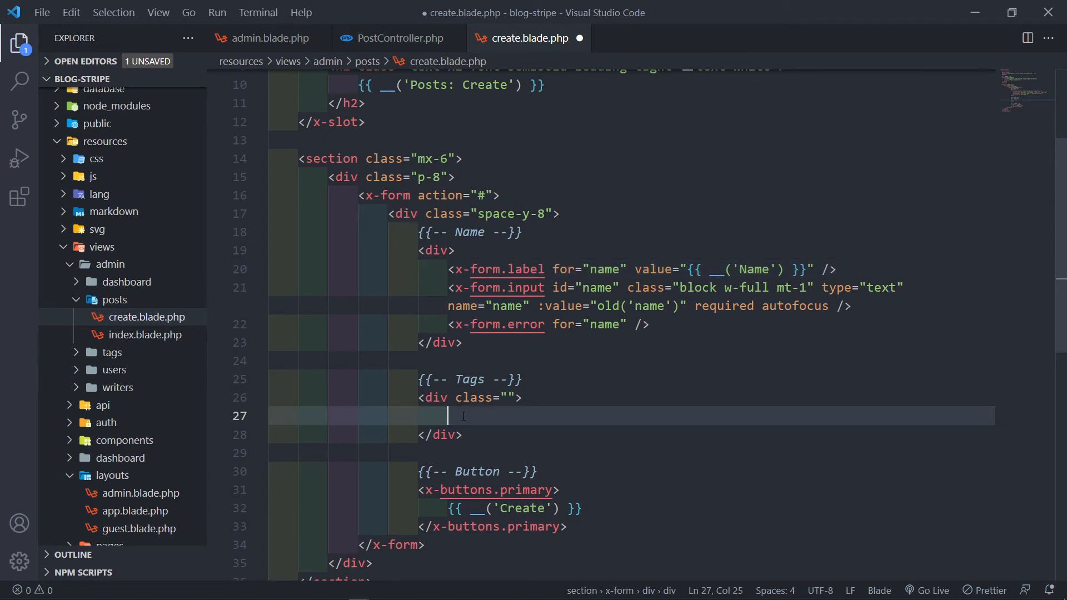
key(ctrl+v)
key(Return)
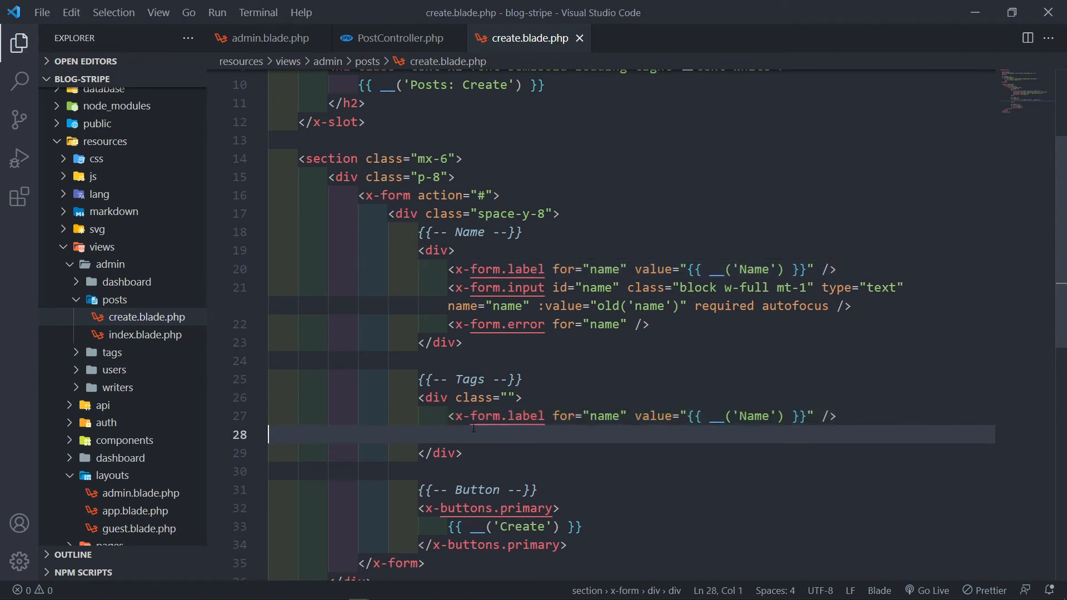
key(Tab)
key(Tab)
key(Tab)
key(Tab)
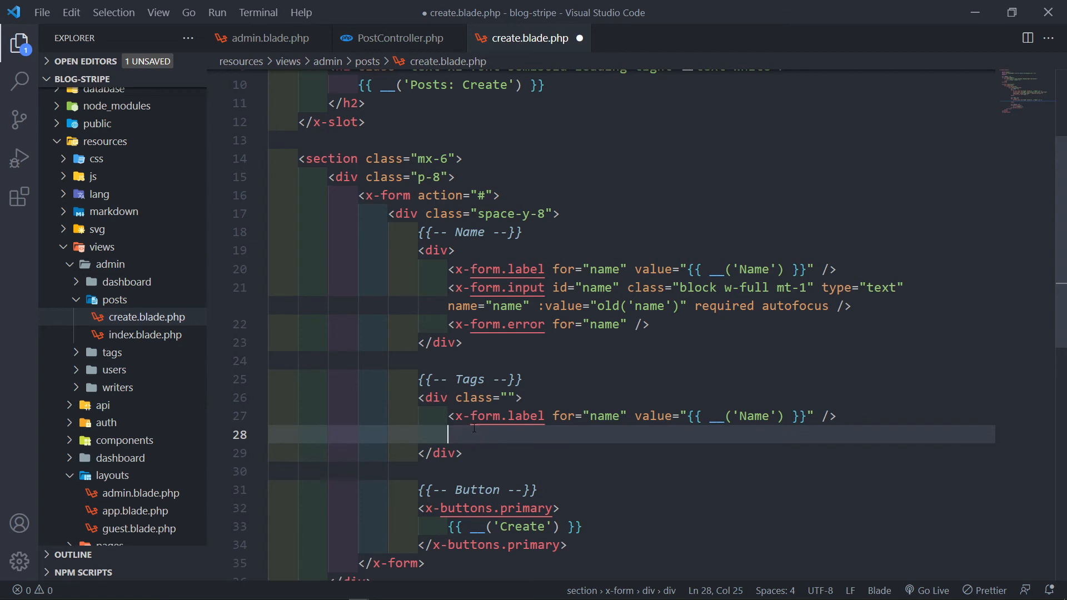
text(sele)
key(Tab)
key(Tab)
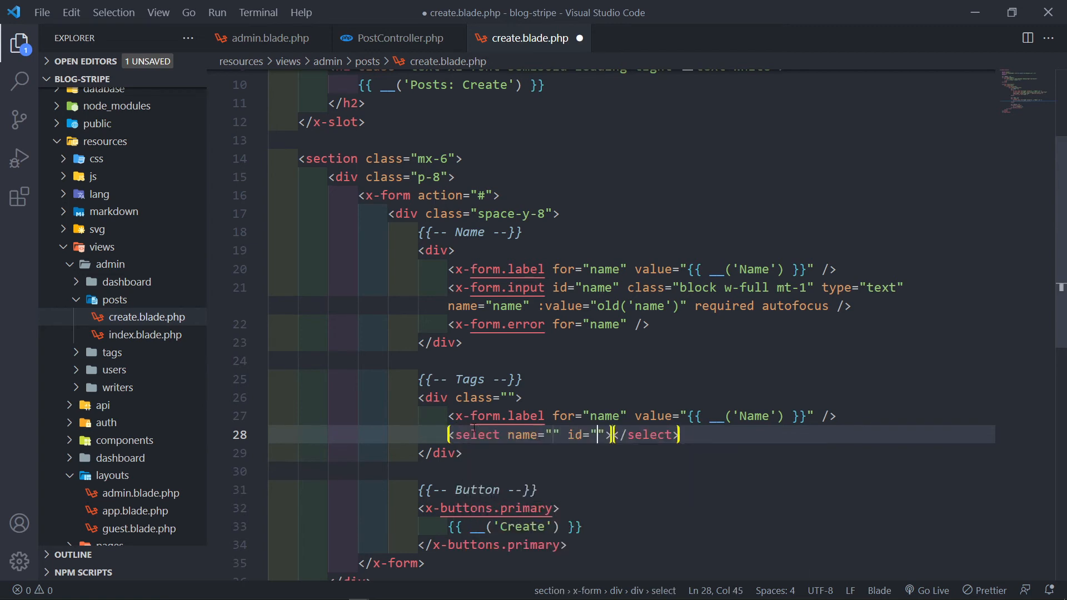
Step: Add a select with name="tags[]" id="tags" split across lines, and save
key(Left)
key(Left)
text(tags)
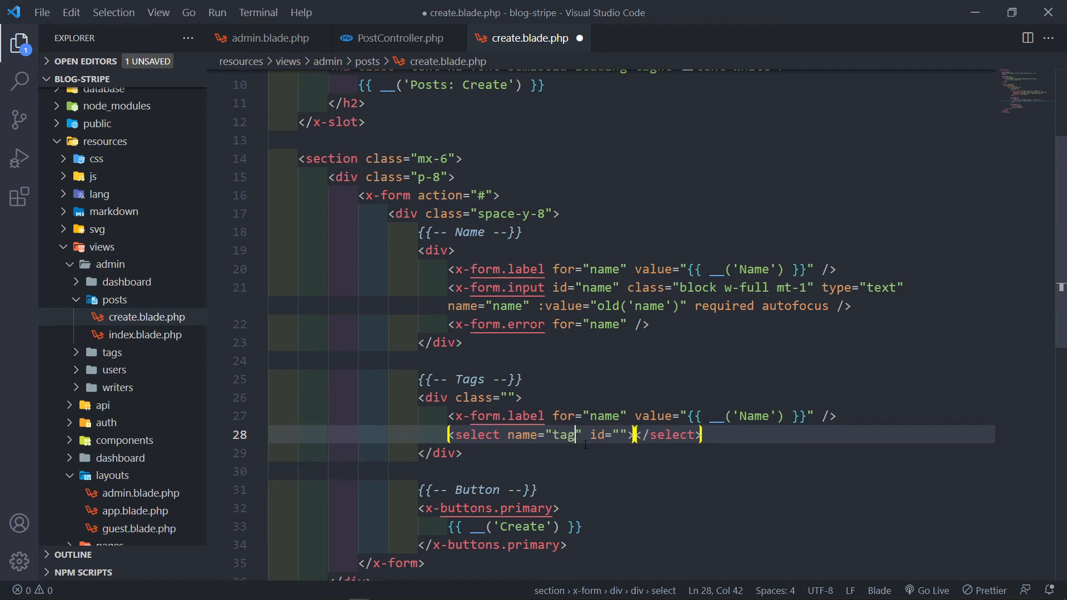
text([])
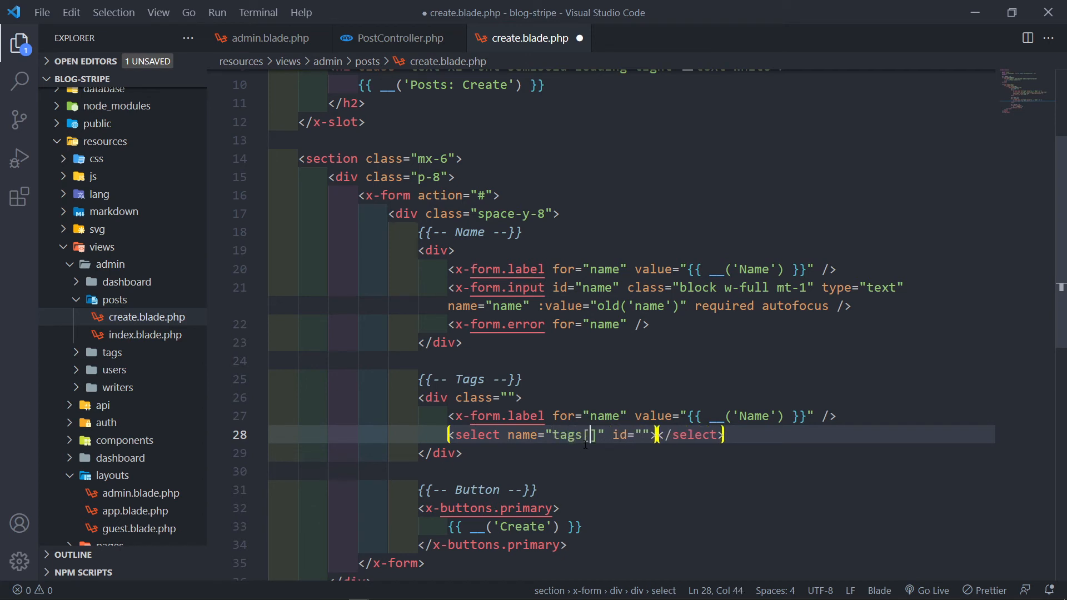
key(Tab)
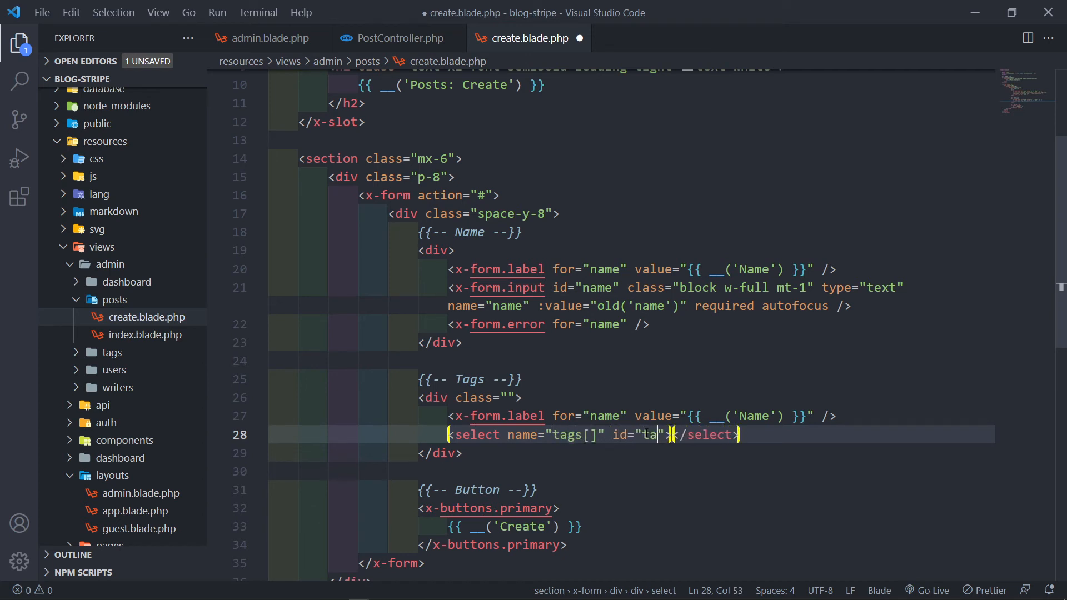
text(tags)
key(Tab)
key(ctrl+s)
key(Return)
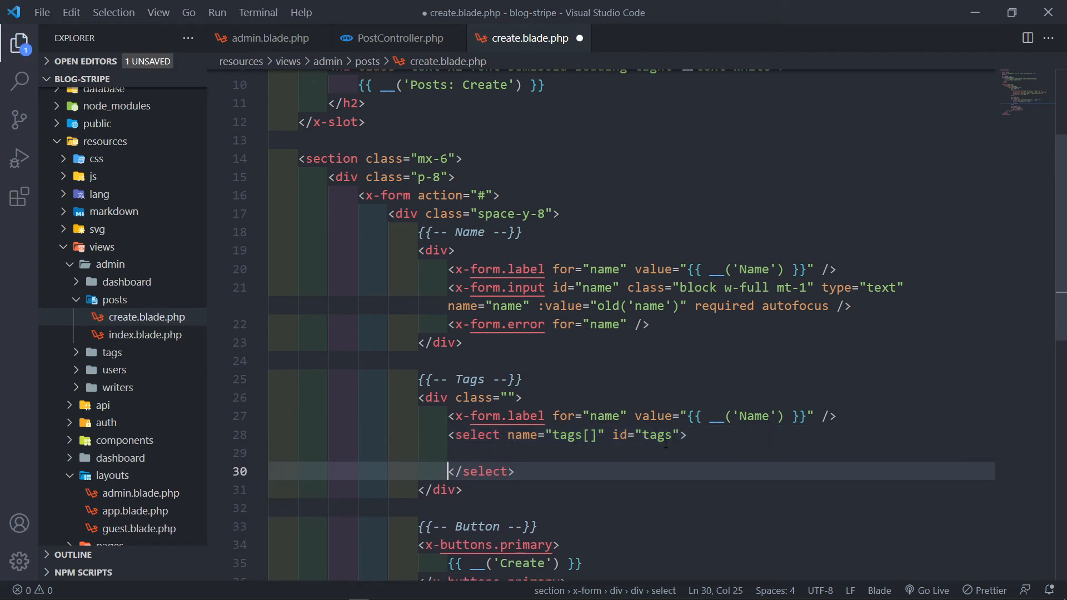
key(Up)
Step: Give the tags select the multiple attribute and x-data="{}", saving
key(Left)
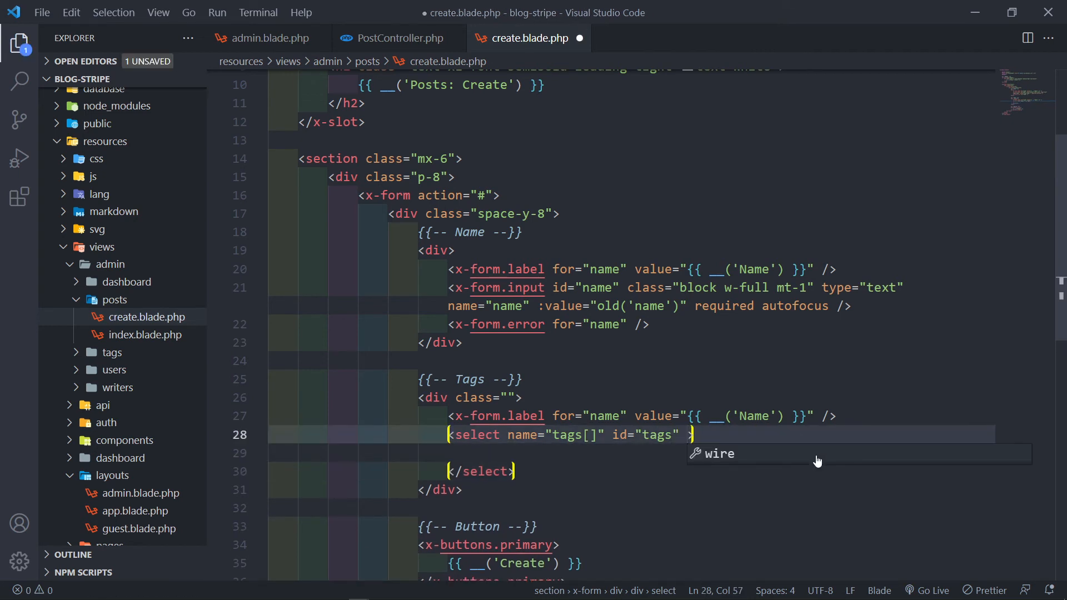
text(multipa)
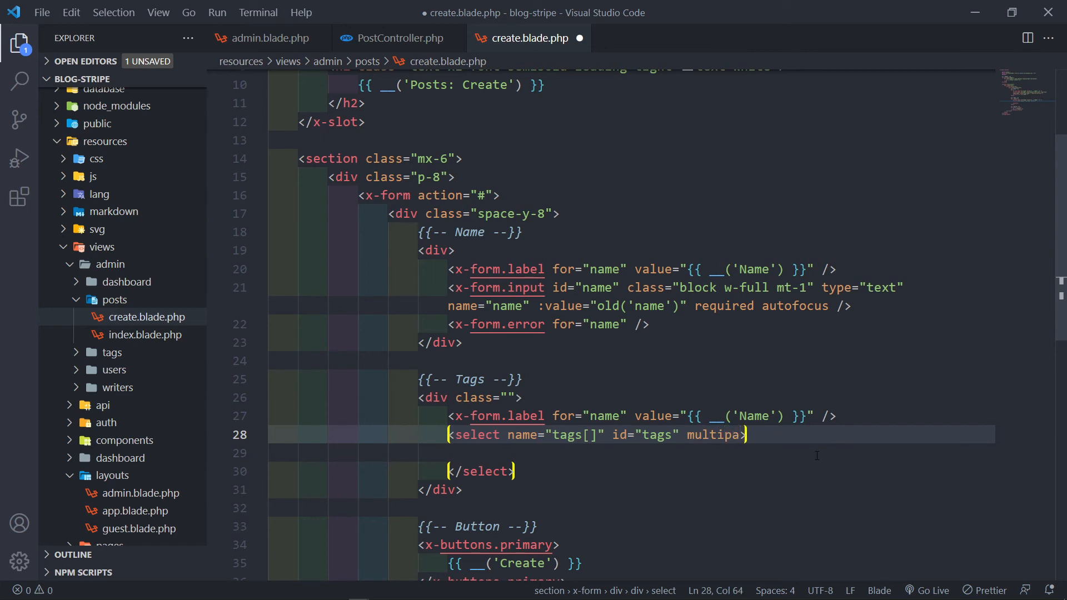
text(==)
key(BackSpace)
key(BackSpace)
key(BackSpace)
text(ple)
key(ctrl+s)
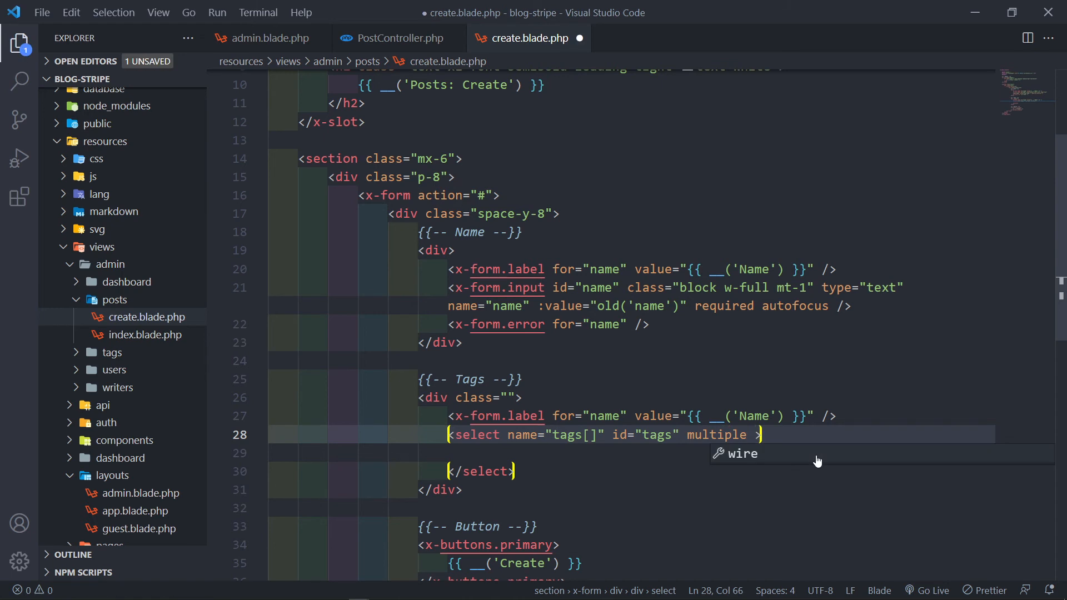
text(x)
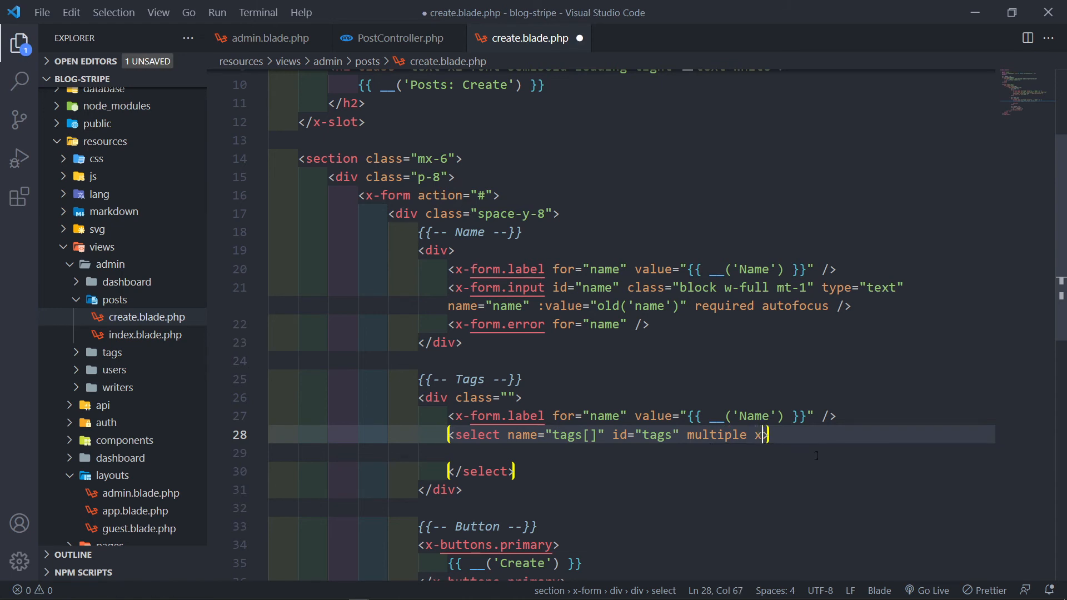
text(-data)
text(=")
text({})
key(ctrl+s)
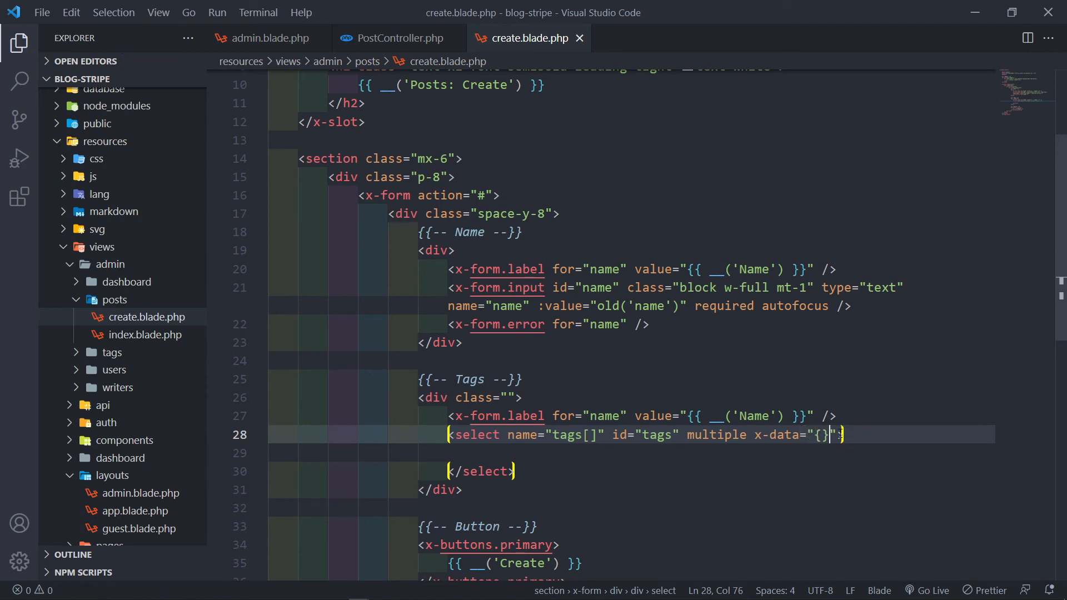
text(")
Step: Add x-init="function () { choices($el) }" to the select and save
key(ctrl+s)
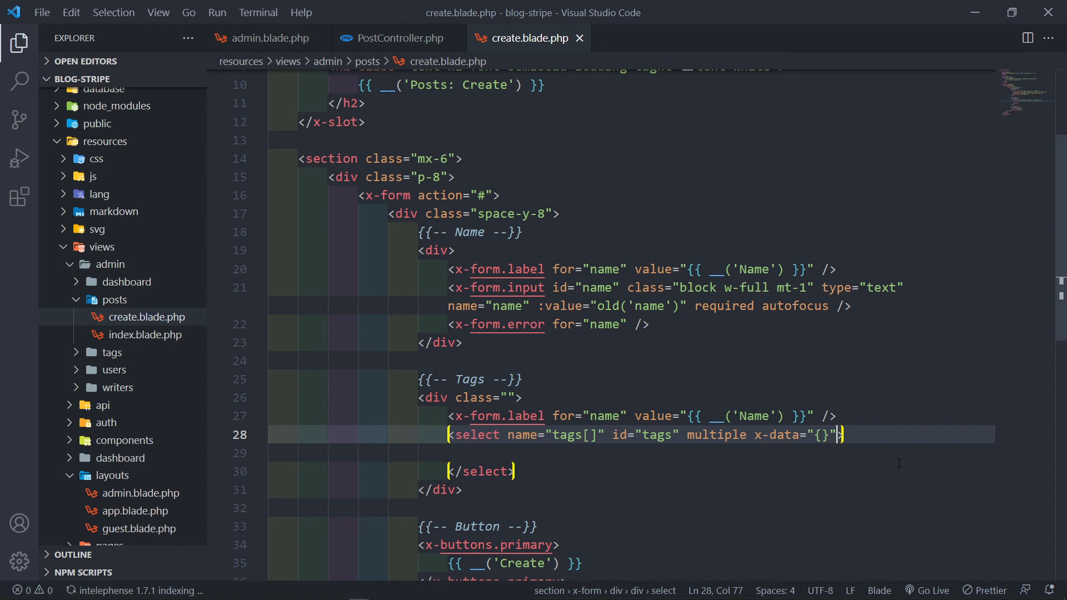
text(x-)
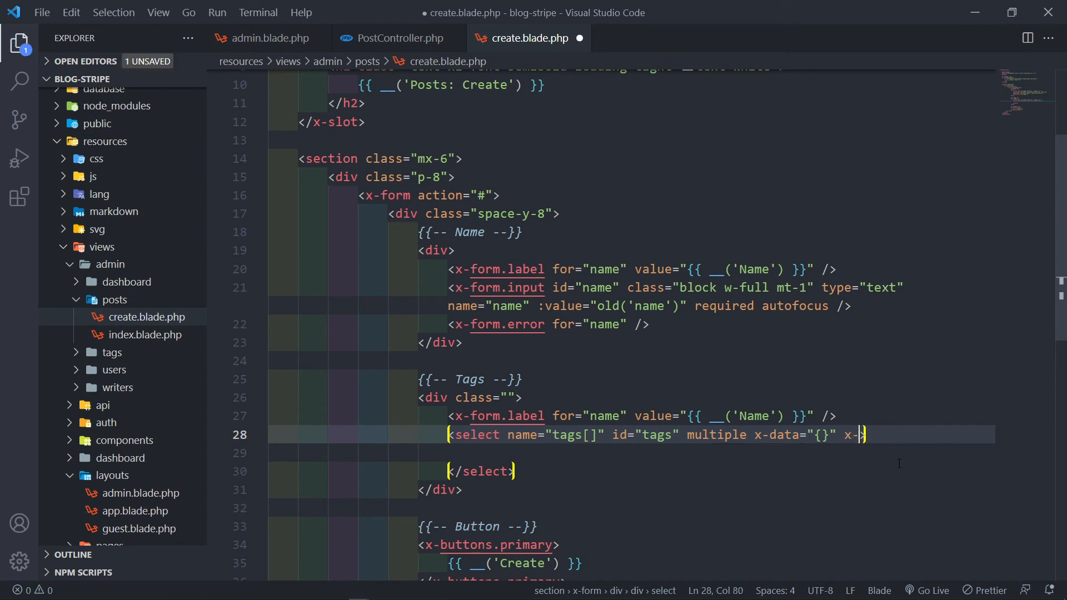
text(in)
key(BackSpace)
key(BackSpace)
text(init)
text(=")
text(function)
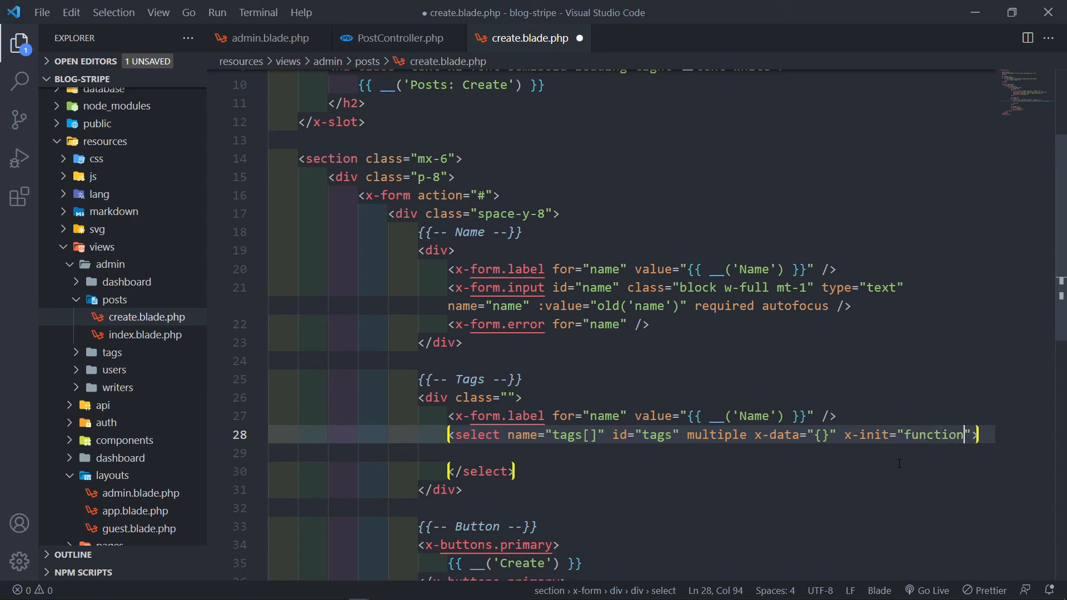
text( () )
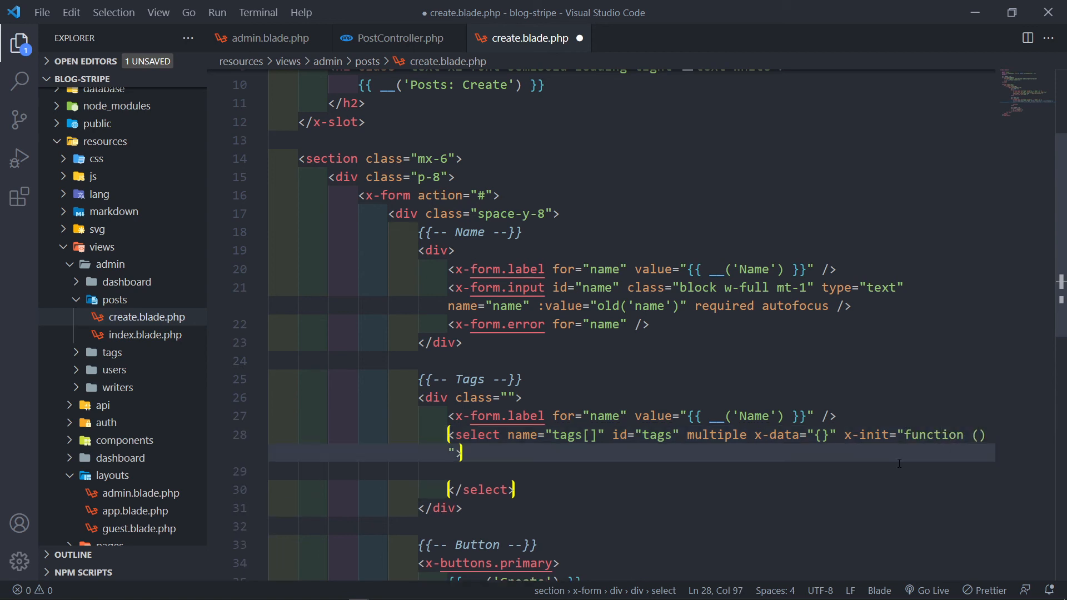
text({)
text( choi)
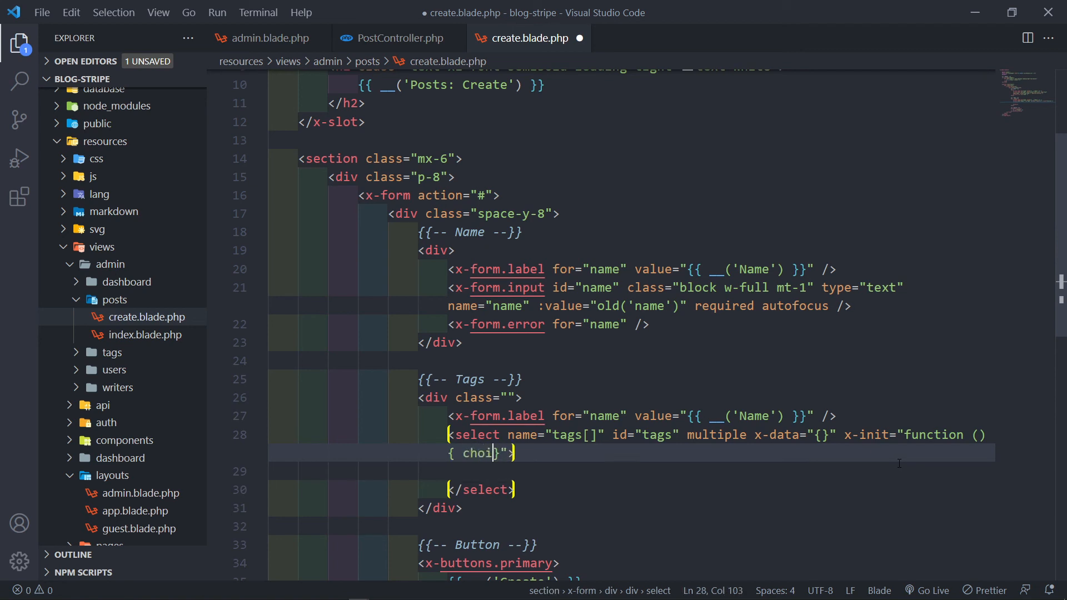
text(ces()
text($el)
key(ctrl+s)
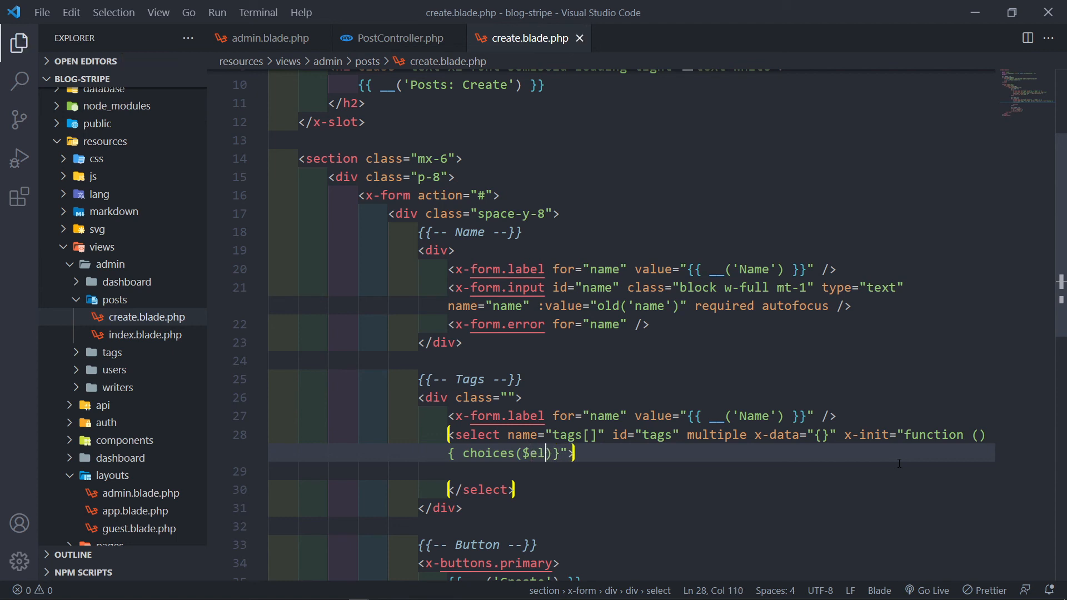
Step: Insert an empty <option value=""></option> placeholder inside the select and save
key(ctrl+b)
click(528, 472)
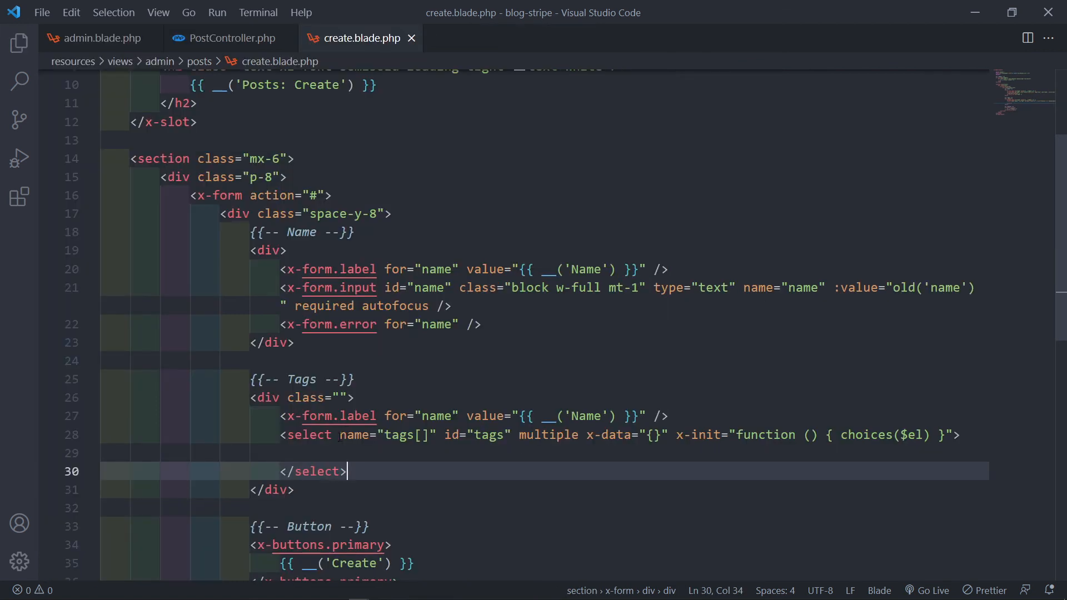
key(Up)
key(Tab)
key(Tab)
key(Tab)
key(Tab)
key(Tab)
key(Tab)
key(Tab)
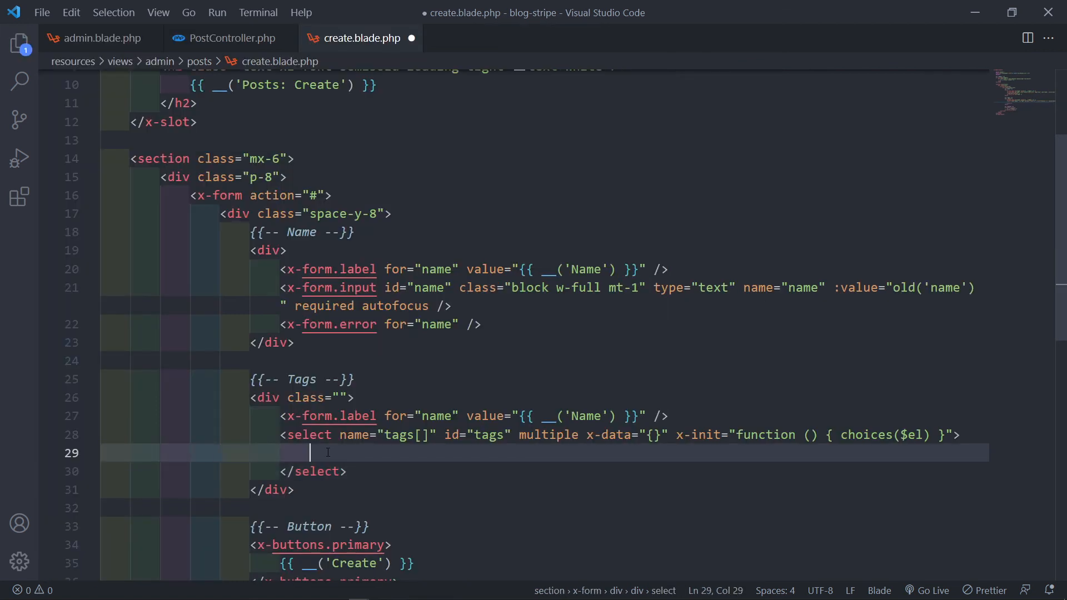
text(opti)
text(on)
key(Tab)
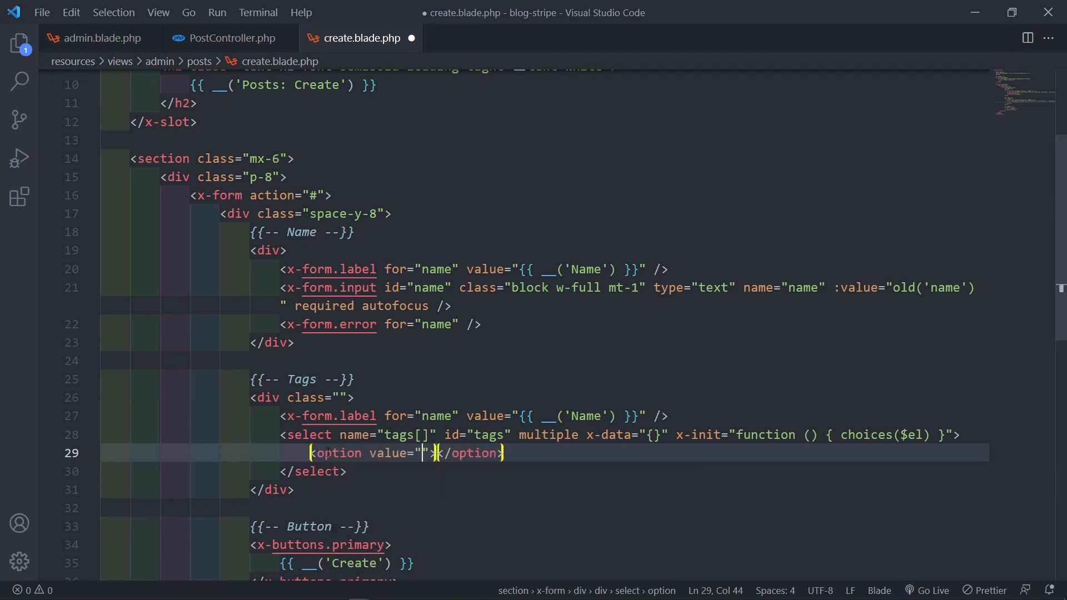
key(Tab)
click(964, 434)
click(549, 480)
key(ctrl+s)
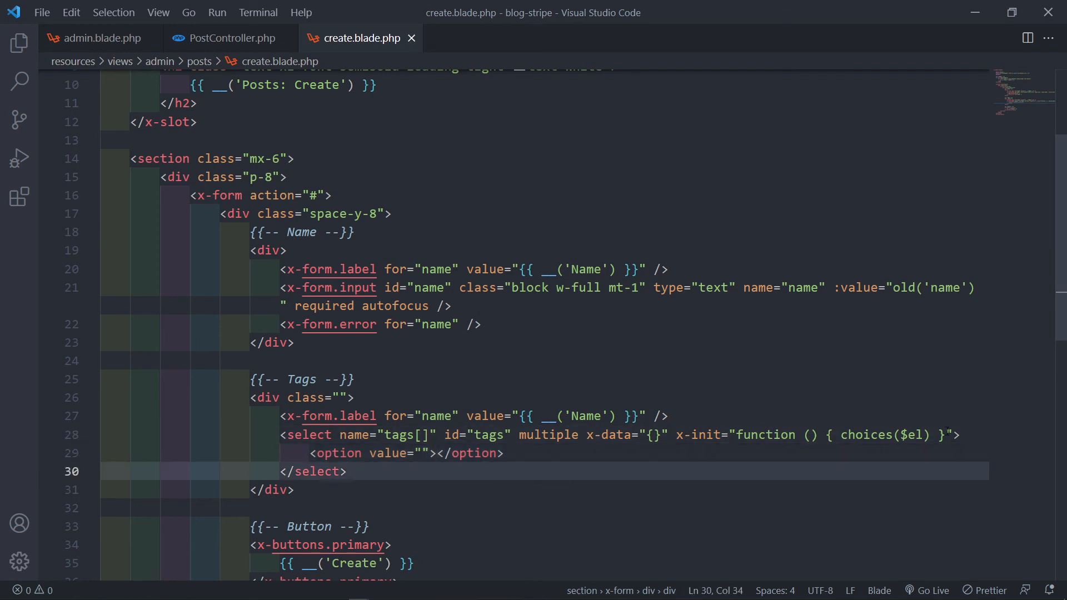
mouse_move(961, 434)
mouse_down()
mouse_move(608, 435)
mouse_move(677, 435)
mouse_up()
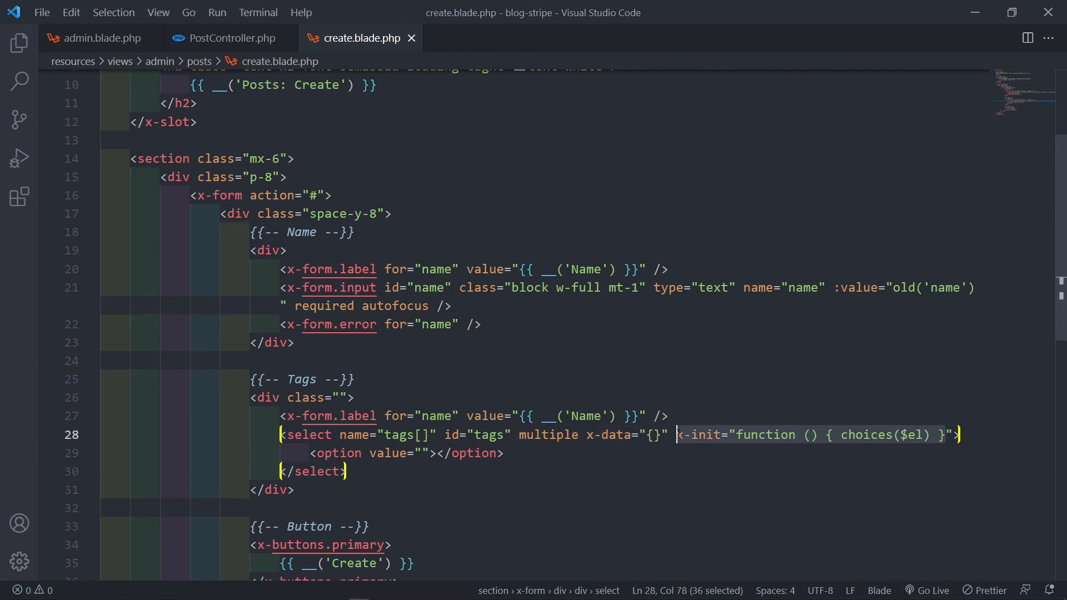
click(533, 452)
click(863, 434)
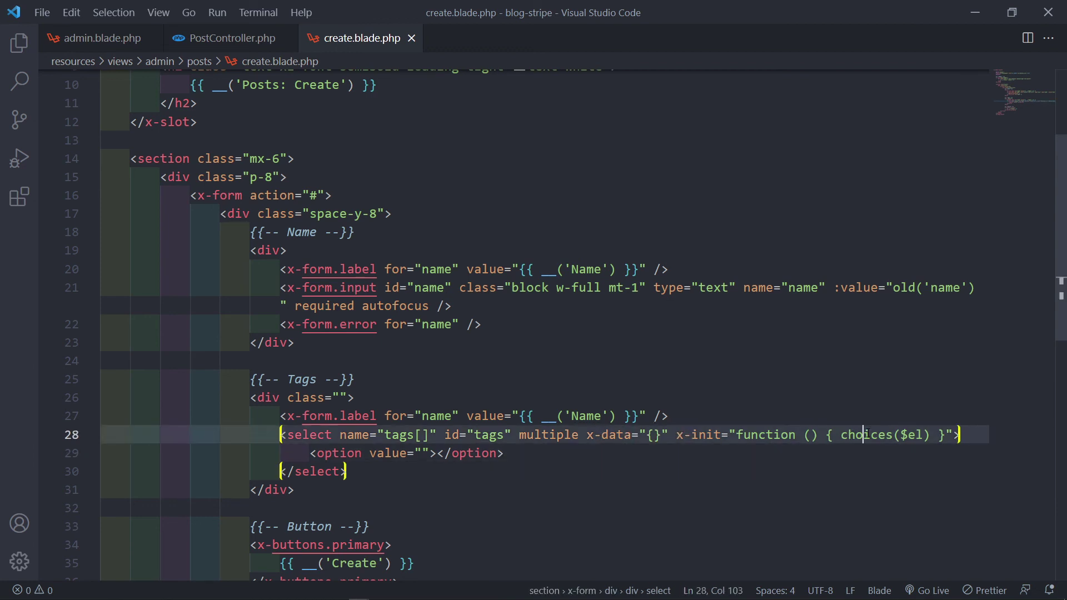
drag(651, 434, 584, 434)
click(635, 454)
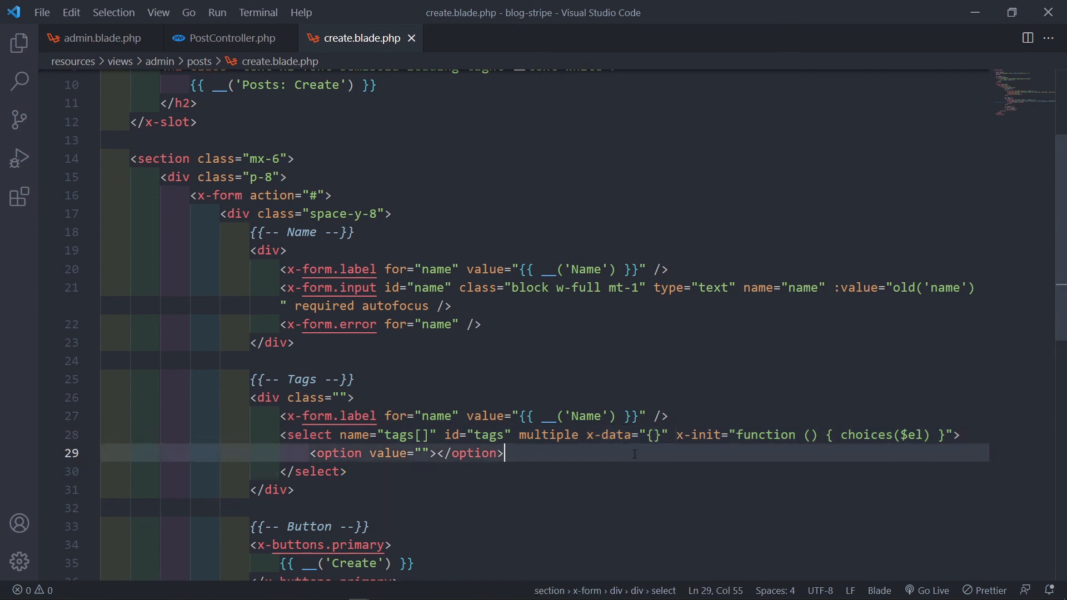
double_click(658, 435)
click(579, 467)
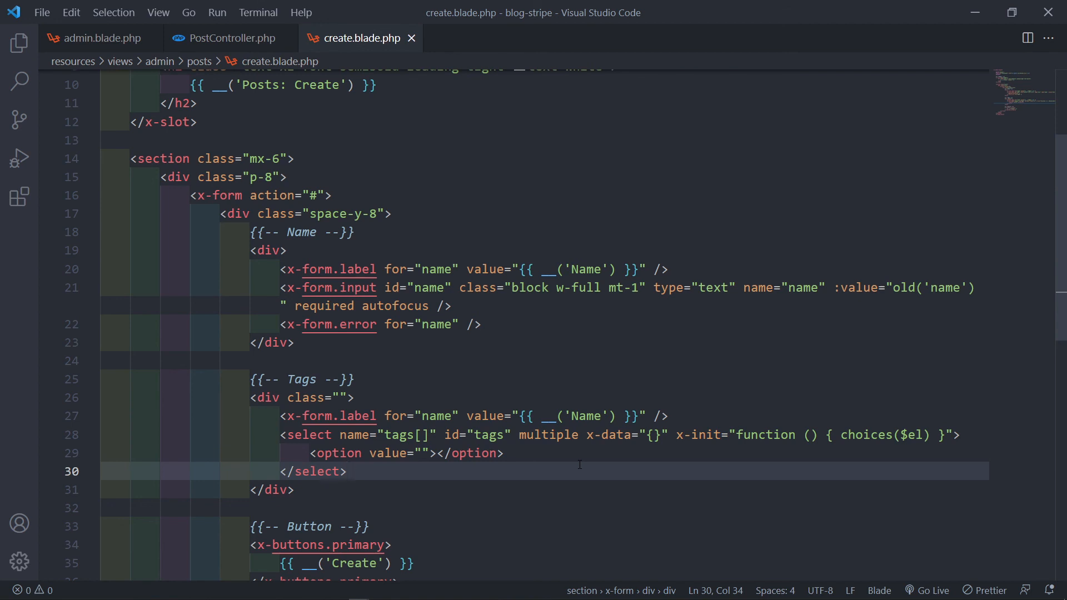
drag(347, 471, 167, 282)
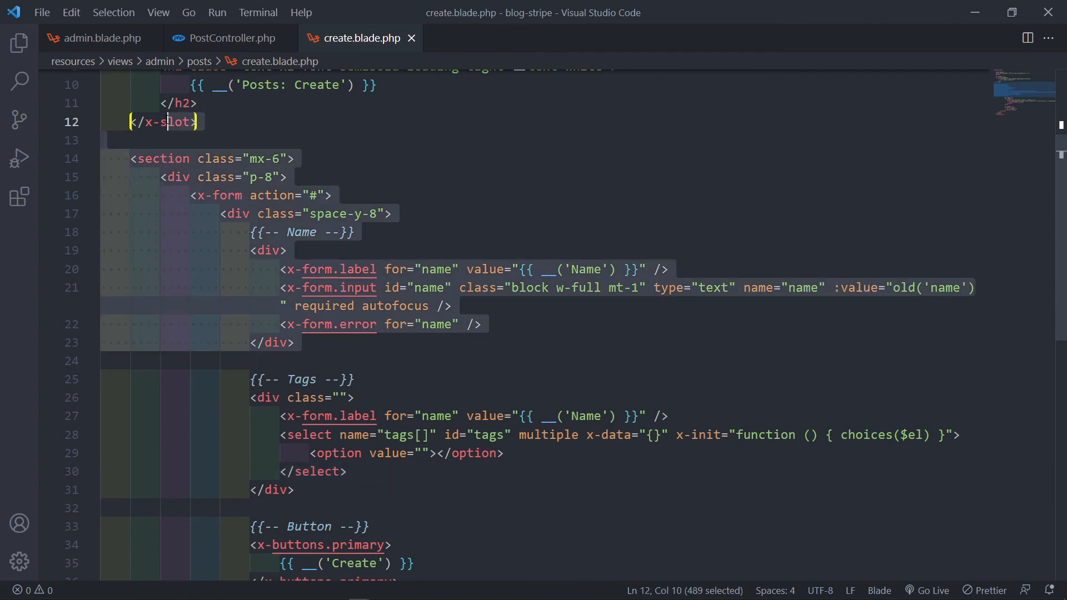
scroll(292, 272, down, 4)
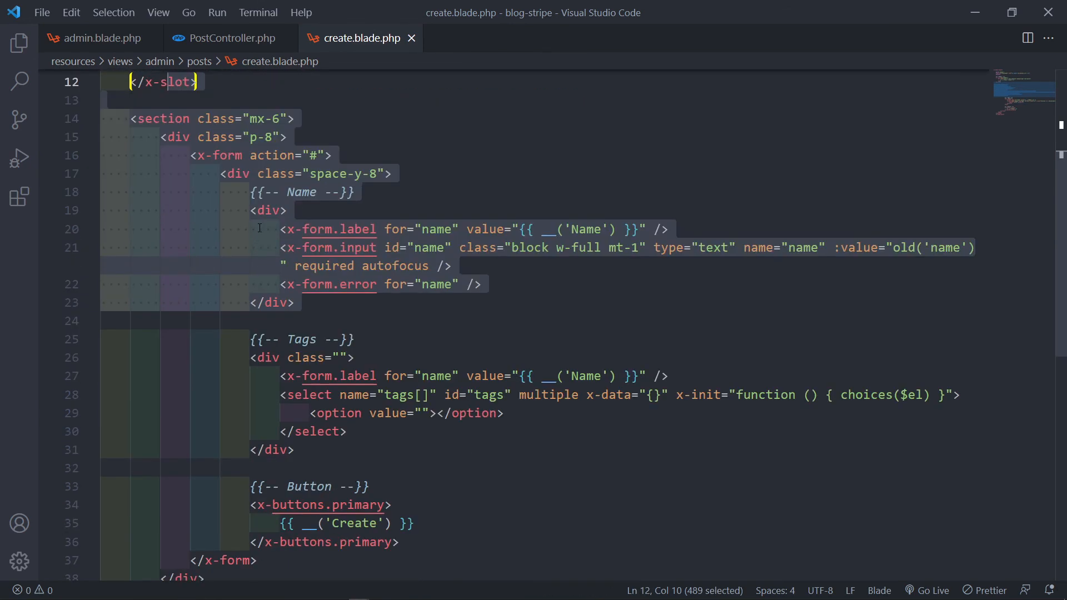
scroll(276, 214, down, 1)
scroll(275, 214, up, 3)
scroll(275, 214, up, 2)
scroll(293, 334, down, 4)
scroll(292, 335, down, 3)
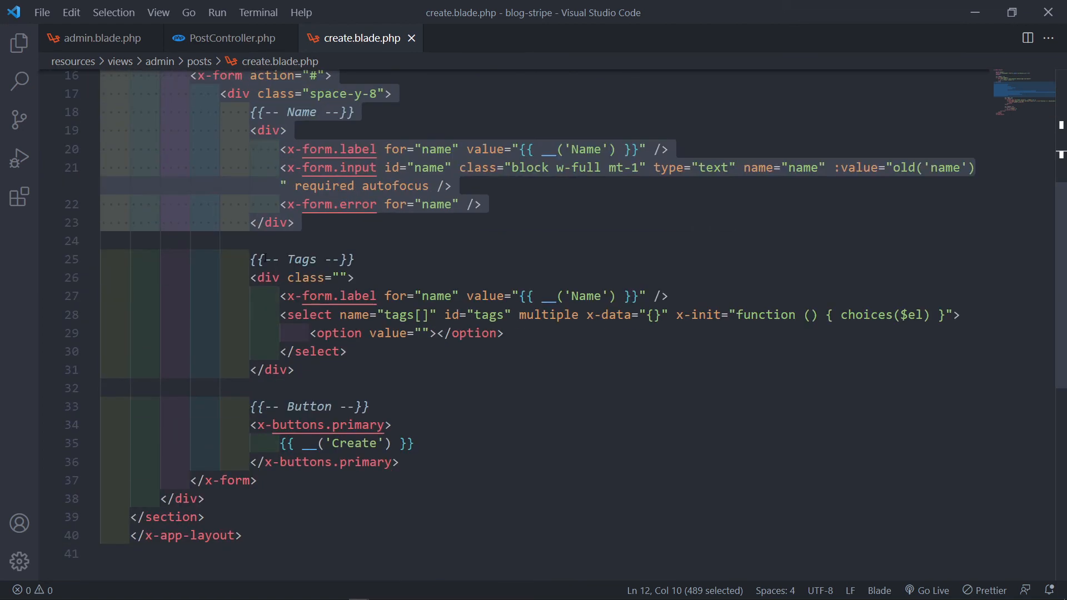
click(410, 370)
scroll(410, 372, up, 3)
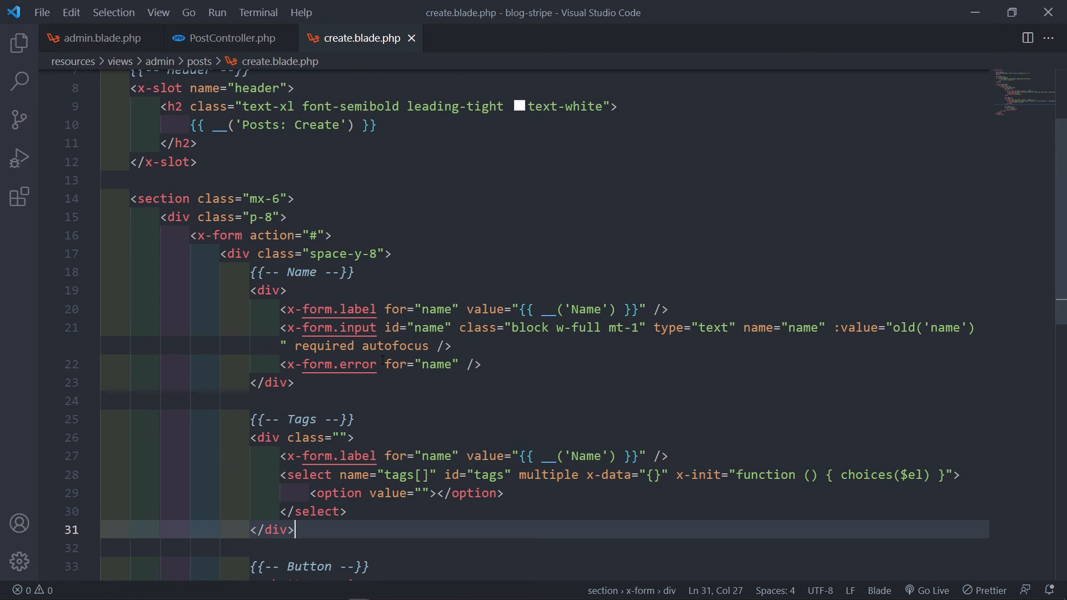
scroll(406, 364, down, 3)
drag(383, 464, 250, 170)
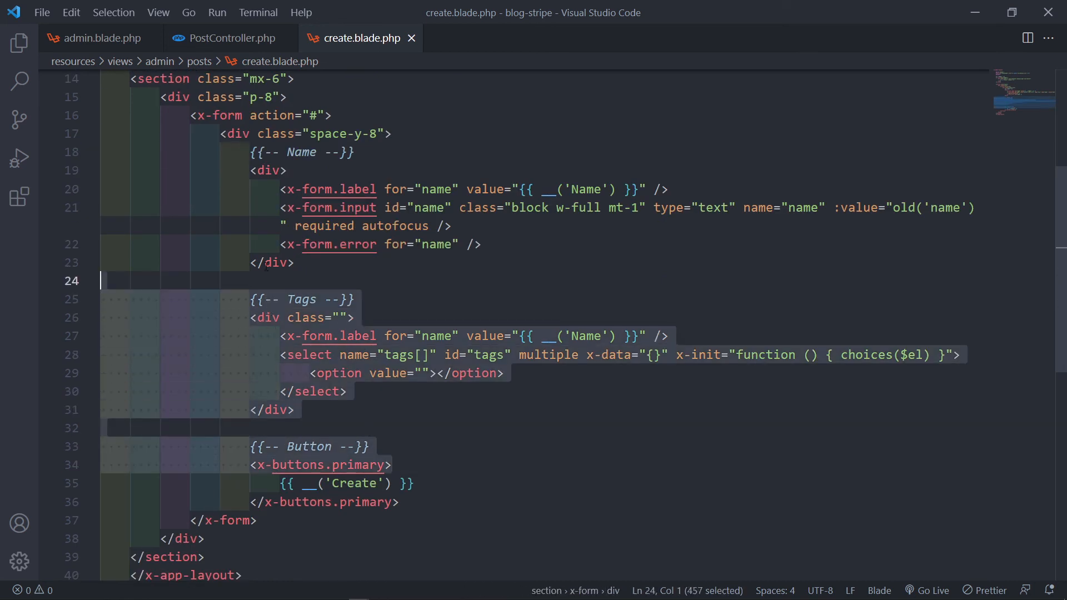
click(348, 298)
drag(295, 409, 279, 245)
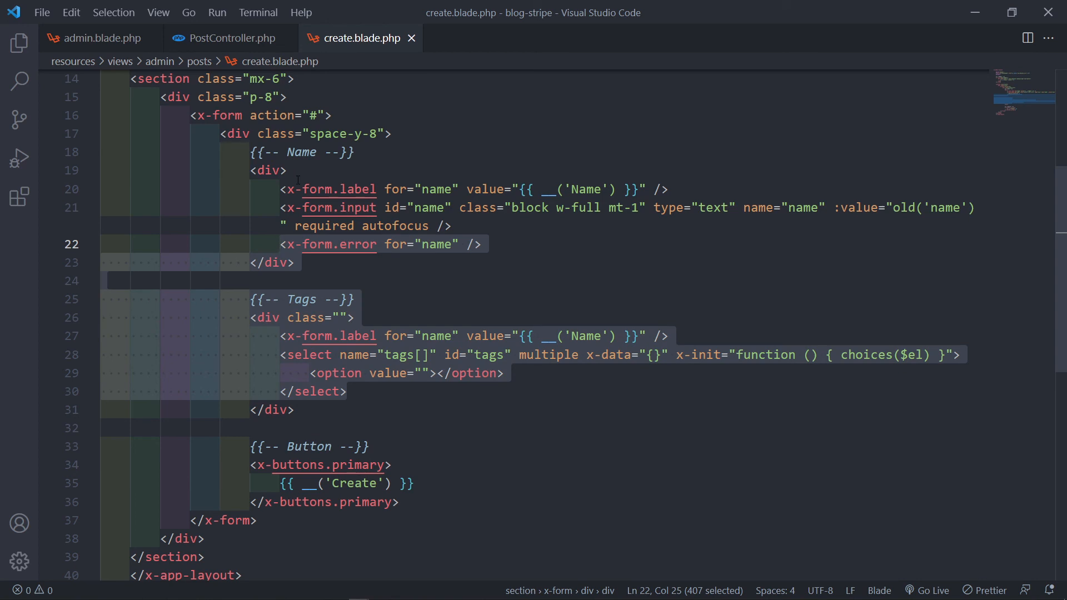
drag(295, 409, 250, 298)
click(251, 280)
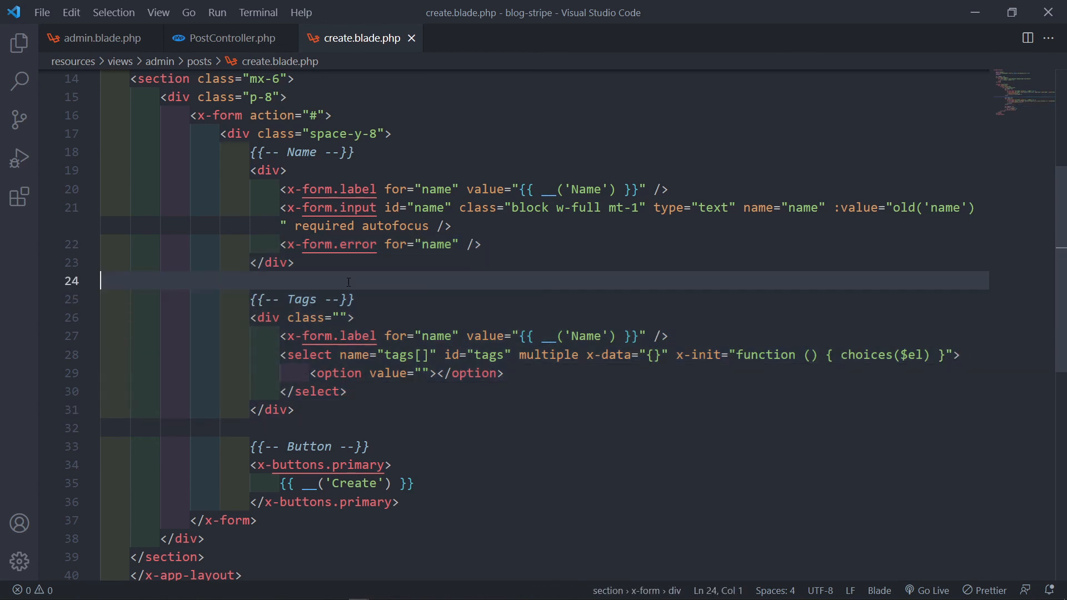
drag(294, 262, 250, 170)
drag(258, 521, 302, 115)
click(341, 318)
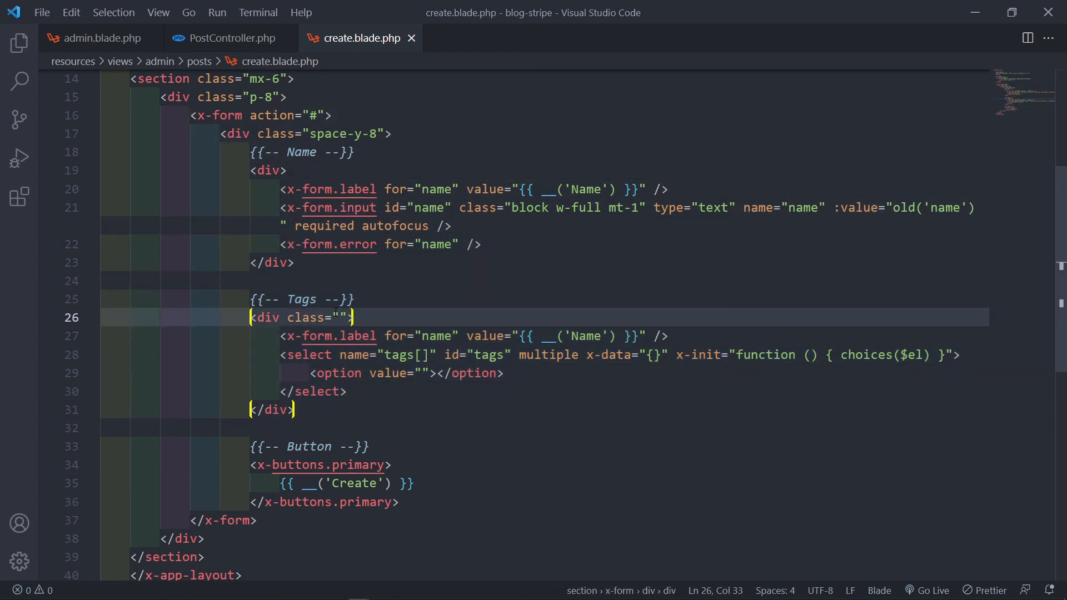
click(389, 299)
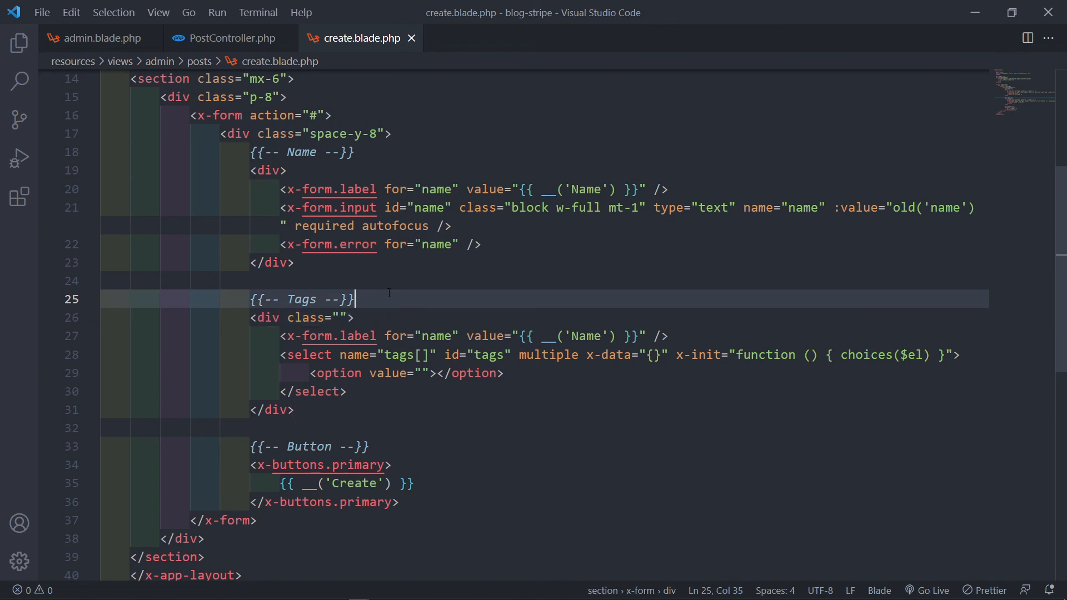